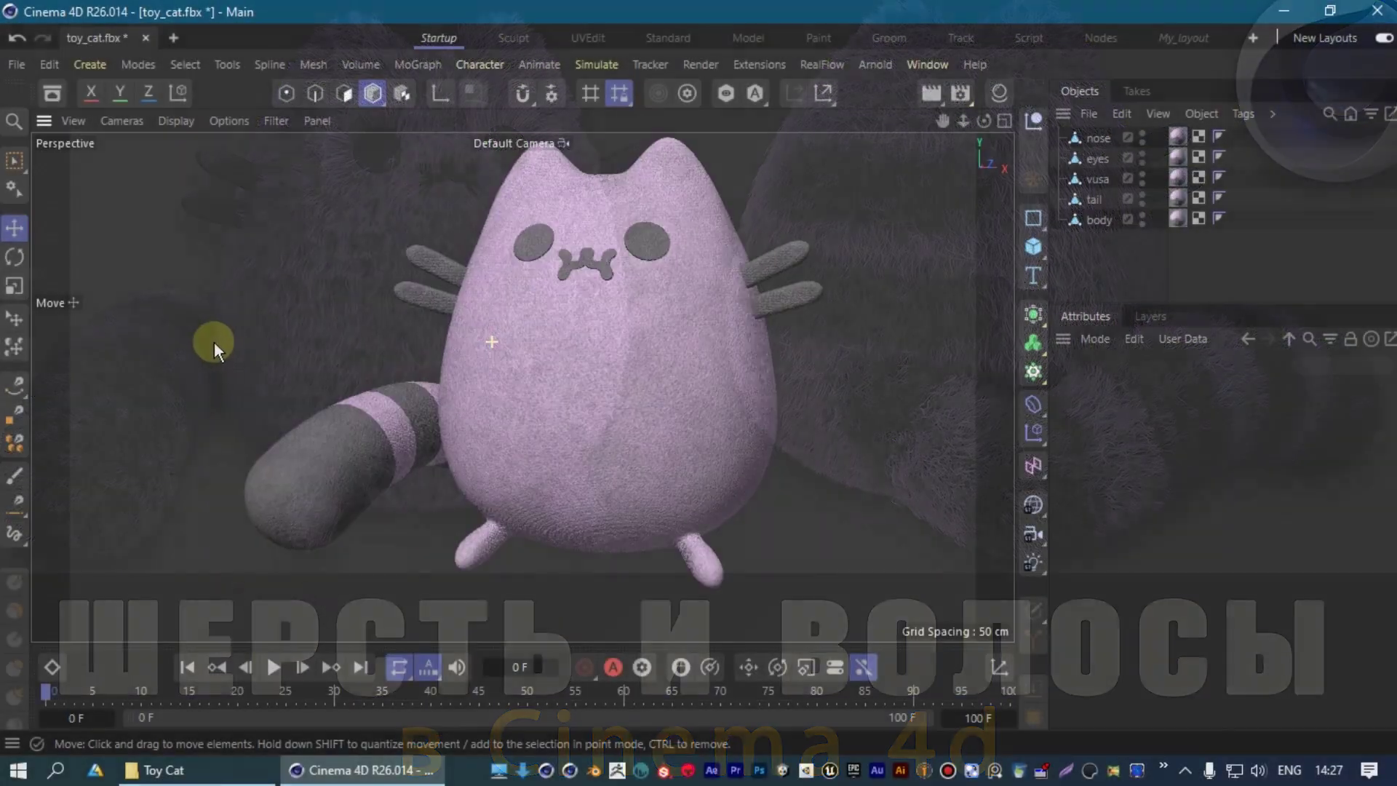
# Scroll and orbit the Cinema 4D viewport to face the cat.
pyautogui.scroll(3, 530, 339)
pyautogui.scroll(2, 561, 326)
pyautogui.moveTo(561, 326)
pyautogui.keyDown('alt'); pyautogui.mouseDown()
pyautogui.moveTo(608, 264)
pyautogui.moveTo(544, 374)
pyautogui.moveTo(514, 469)
pyautogui.moveTo(550, 391)
pyautogui.moveTo(271, 368)
pyautogui.moveTo(403, 330)
pyautogui.moveTo(338, 364)
pyautogui.moveTo(478, 346)
pyautogui.moveTo(327, 368)
pyautogui.moveTo(446, 347)
pyautogui.moveTo(490, 303)
pyautogui.moveTo(374, 500)
pyautogui.moveTo(386, 246)
pyautogui.moveTo(419, 268)
pyautogui.moveTo(276, 220)
pyautogui.moveTo(596, 381)
pyautogui.moveTo(317, 321)
pyautogui.moveTo(678, 334)
pyautogui.mouseUp(); pyautogui.keyUp('alt')
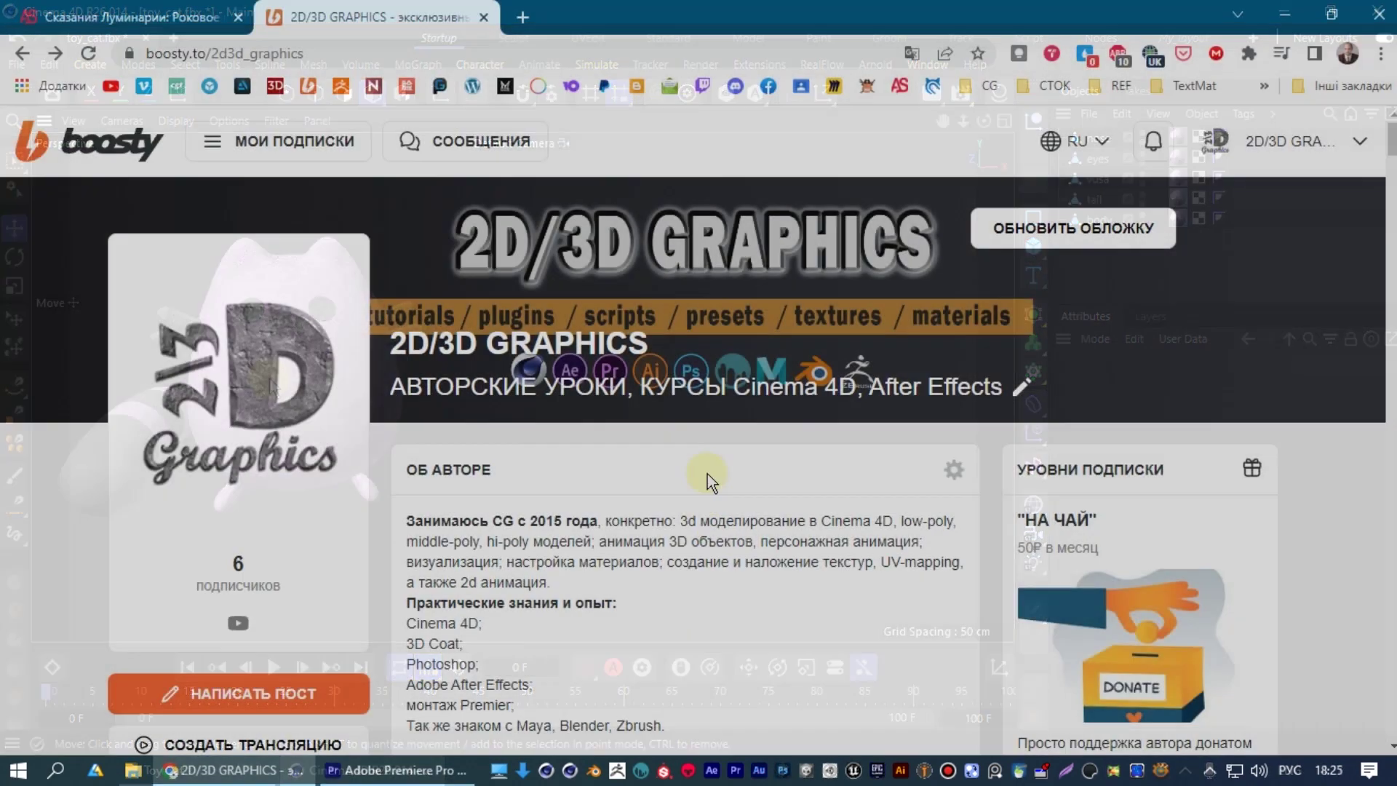
# Scroll down the Boosty page to the stylized-character course post and browse its videos.
pyautogui.scroll(-2, 707, 474)
pyautogui.scroll(-3, 717, 451)
pyautogui.scroll(-10, 717, 451)
pyautogui.scroll(-9, 718, 455)
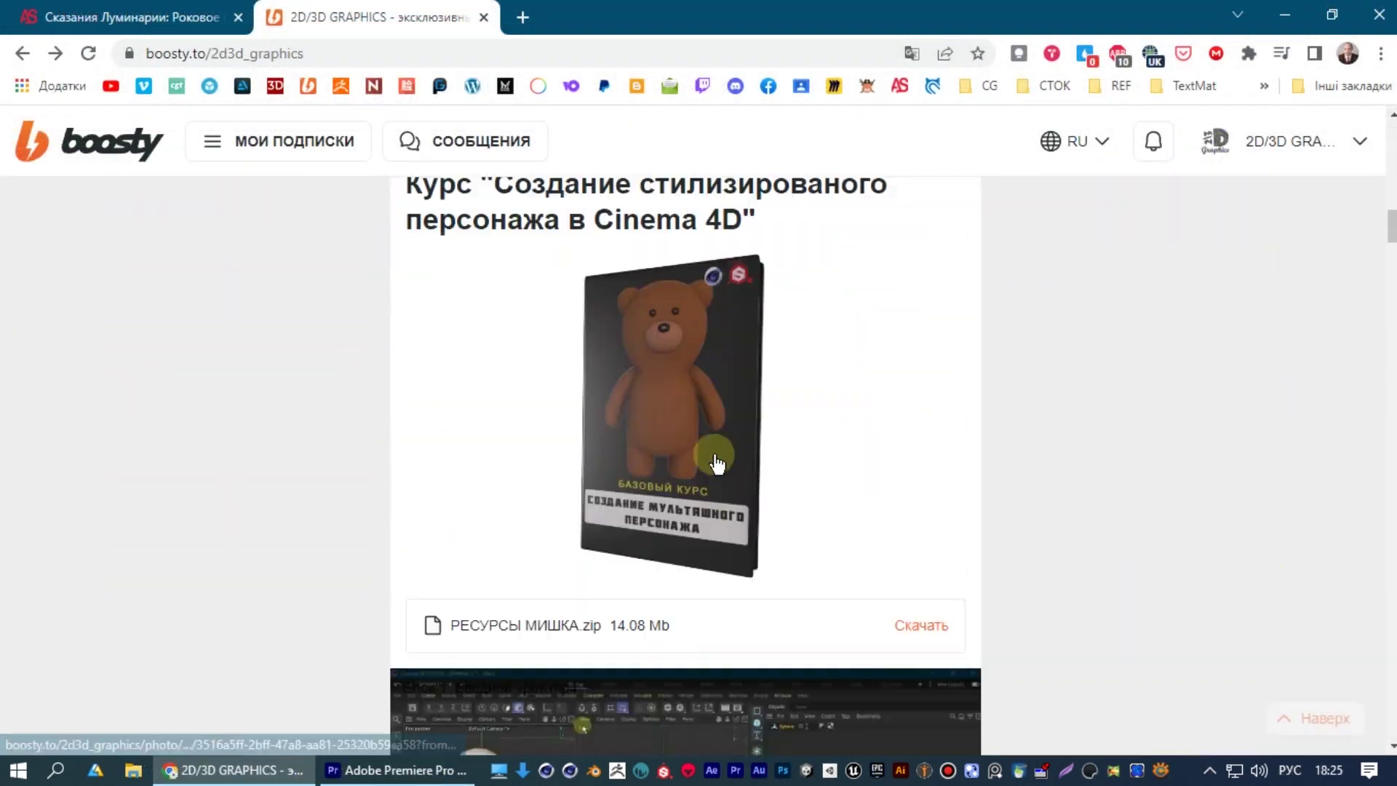
pyautogui.scroll(1, 717, 458)
pyautogui.scroll(-1, 714, 521)
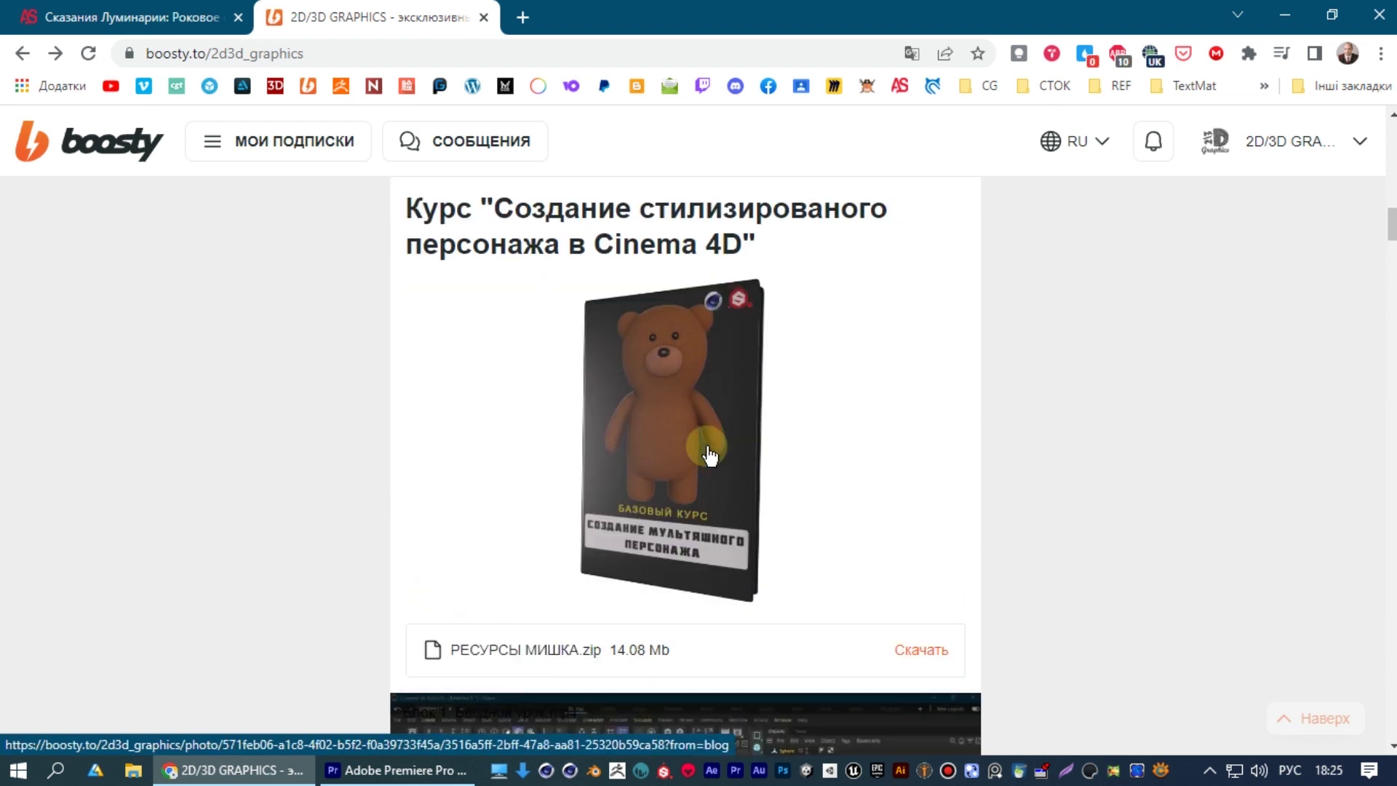
pyautogui.scroll(-2, 710, 443)
pyautogui.scroll(-4, 710, 461)
pyautogui.scroll(-3, 649, 604)
pyautogui.scroll(-3, 649, 603)
pyautogui.scroll(-3, 664, 586)
pyautogui.scroll(-4, 689, 517)
pyautogui.scroll(-5, 705, 499)
pyautogui.scroll(-3, 703, 507)
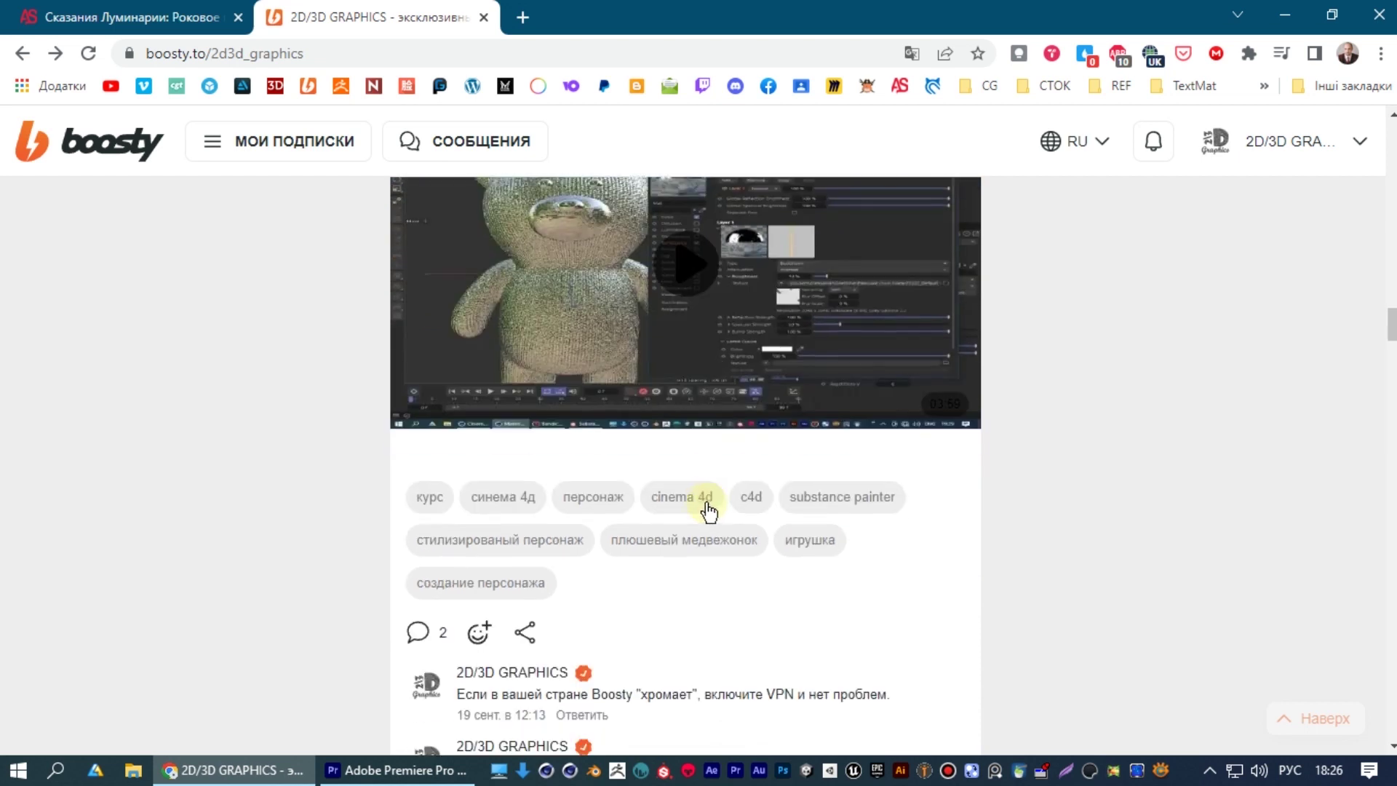
# Scroll back up and enlarge the course post's cover image.
pyautogui.scroll(3, 709, 509)
pyautogui.scroll(-5, 711, 508)
pyautogui.scroll(-1, 711, 510)
pyautogui.scroll(5, 709, 508)
pyautogui.scroll(4, 716, 491)
pyautogui.scroll(4, 716, 494)
pyautogui.scroll(4, 717, 500)
pyautogui.scroll(5, 718, 501)
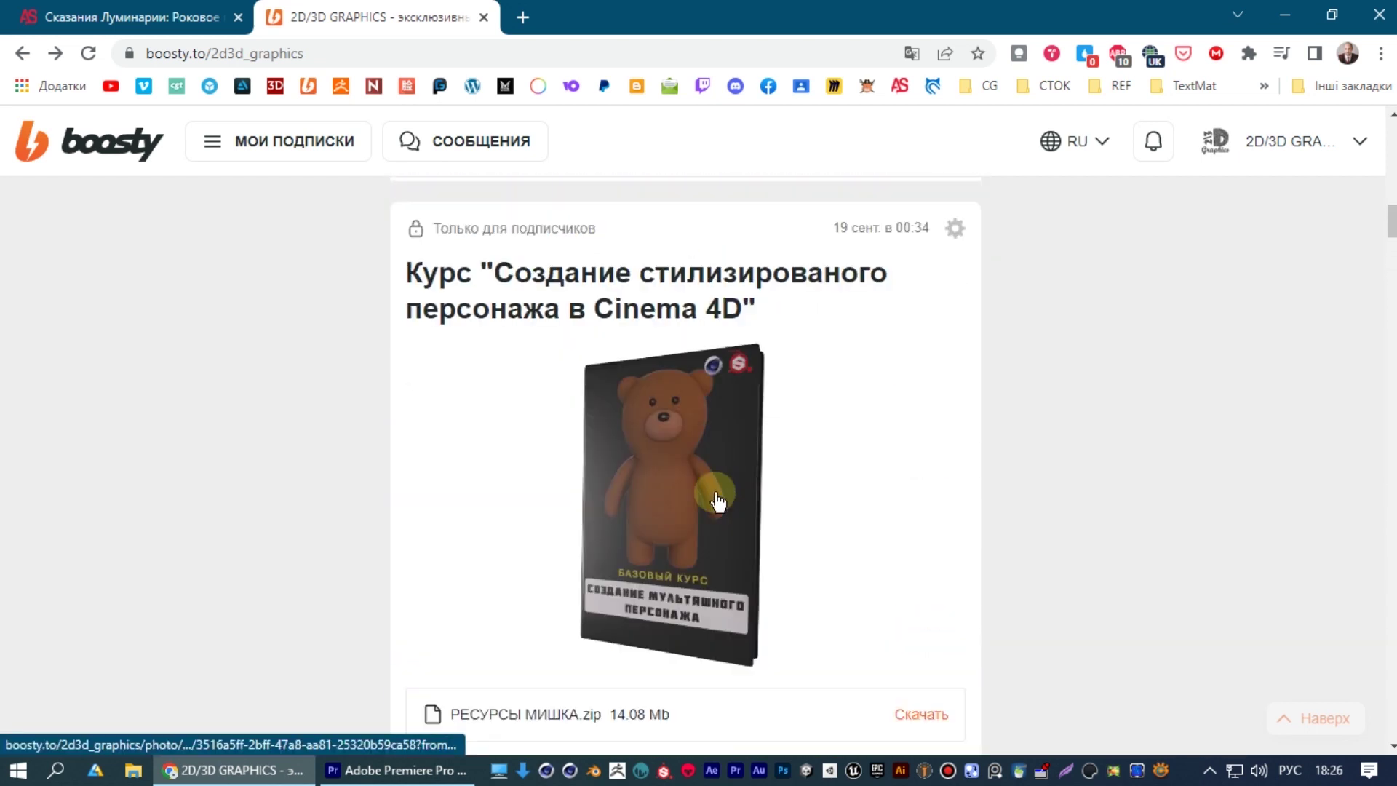
pyautogui.click(718, 500)
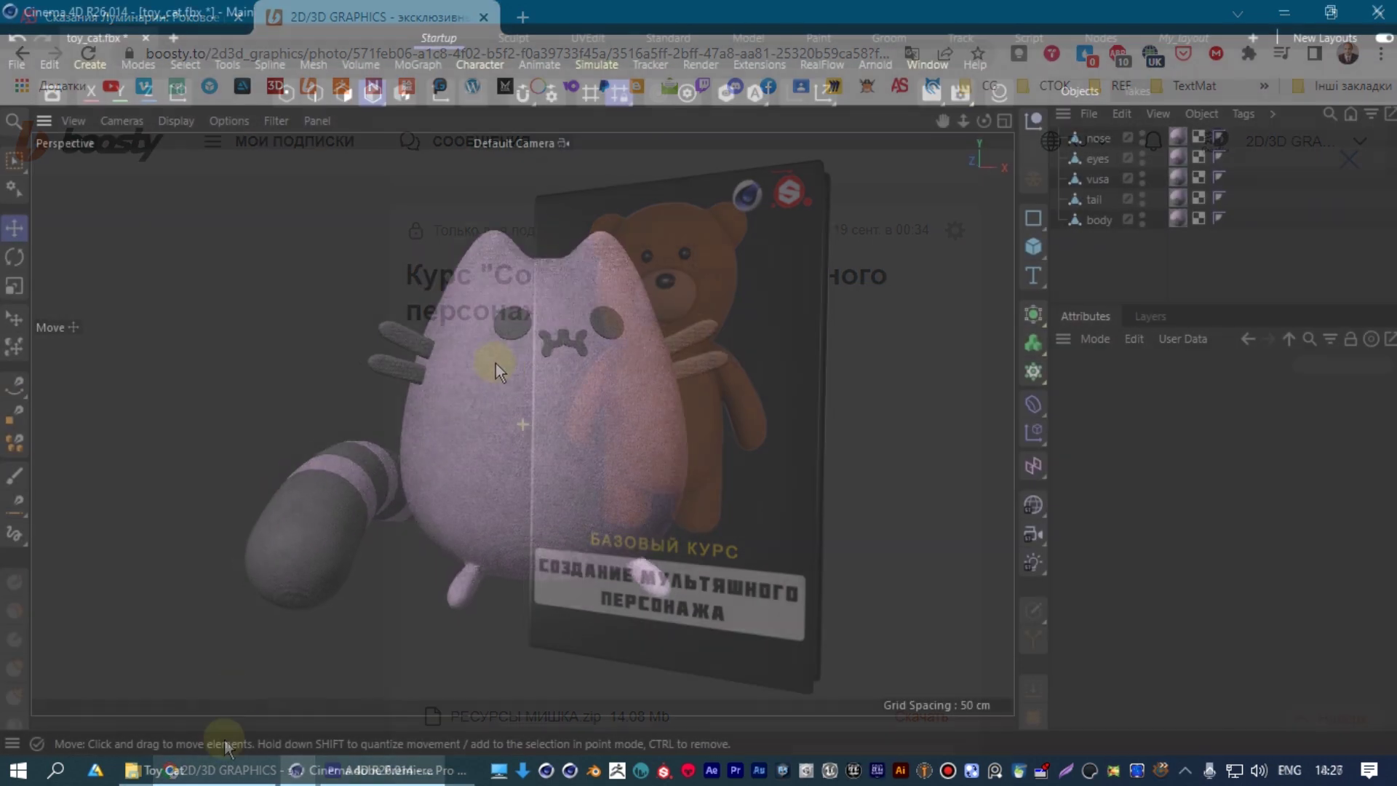
# In Polygon mode on the body, Live-select the polygons of the right eye.
pyautogui.click(1085, 222)
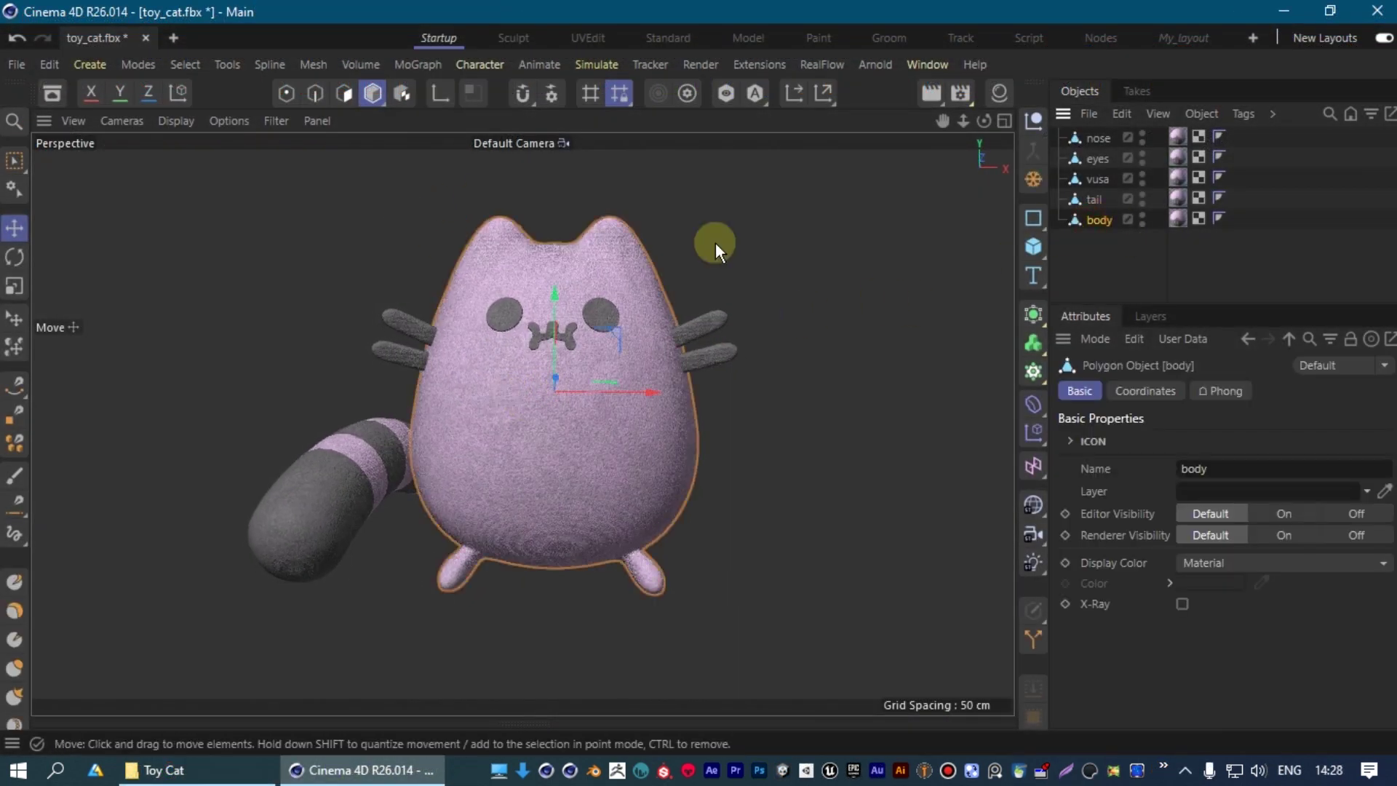
pyautogui.click(345, 95)
pyautogui.scroll(3, 618, 291)
pyautogui.scroll(3, 613, 342)
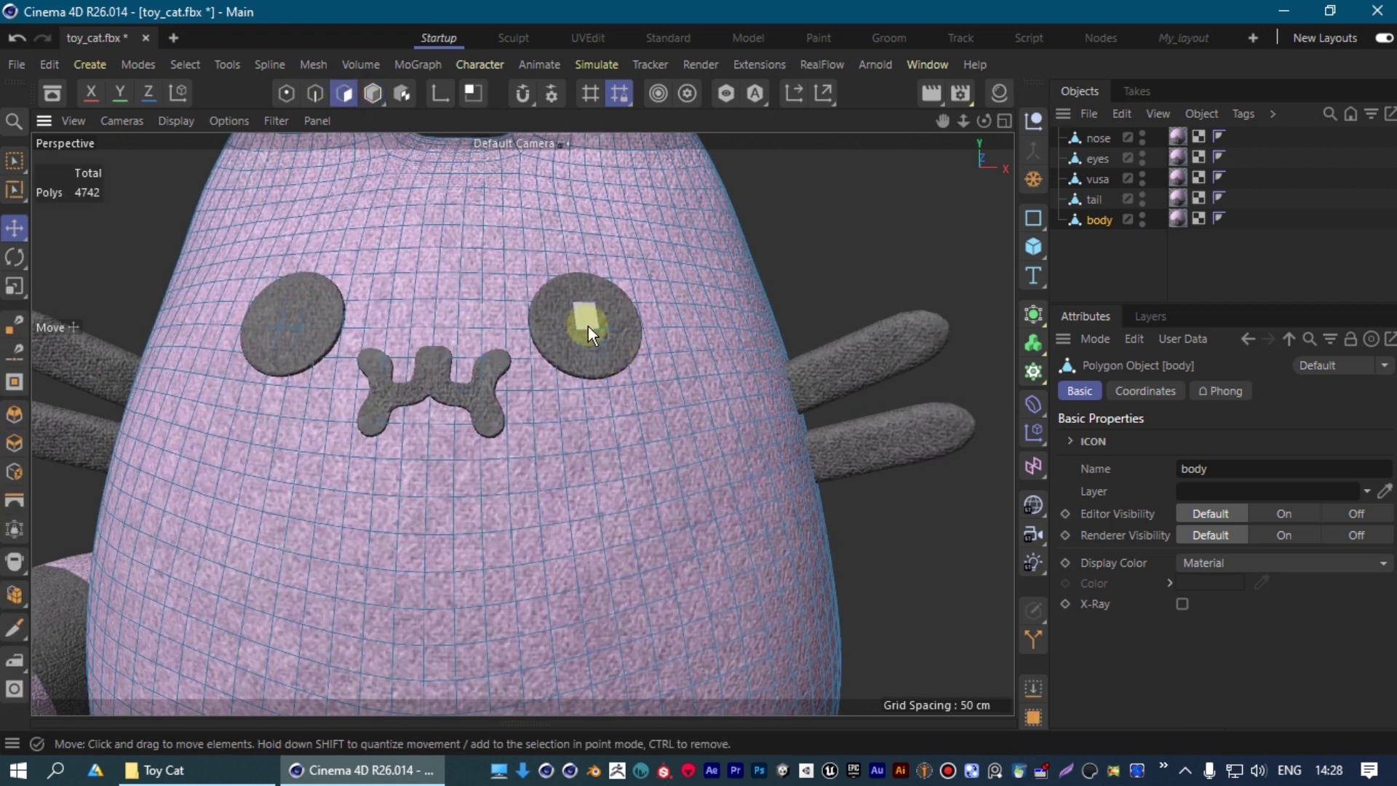
pyautogui.scroll(-3, 589, 323)
pyautogui.click(15, 160)
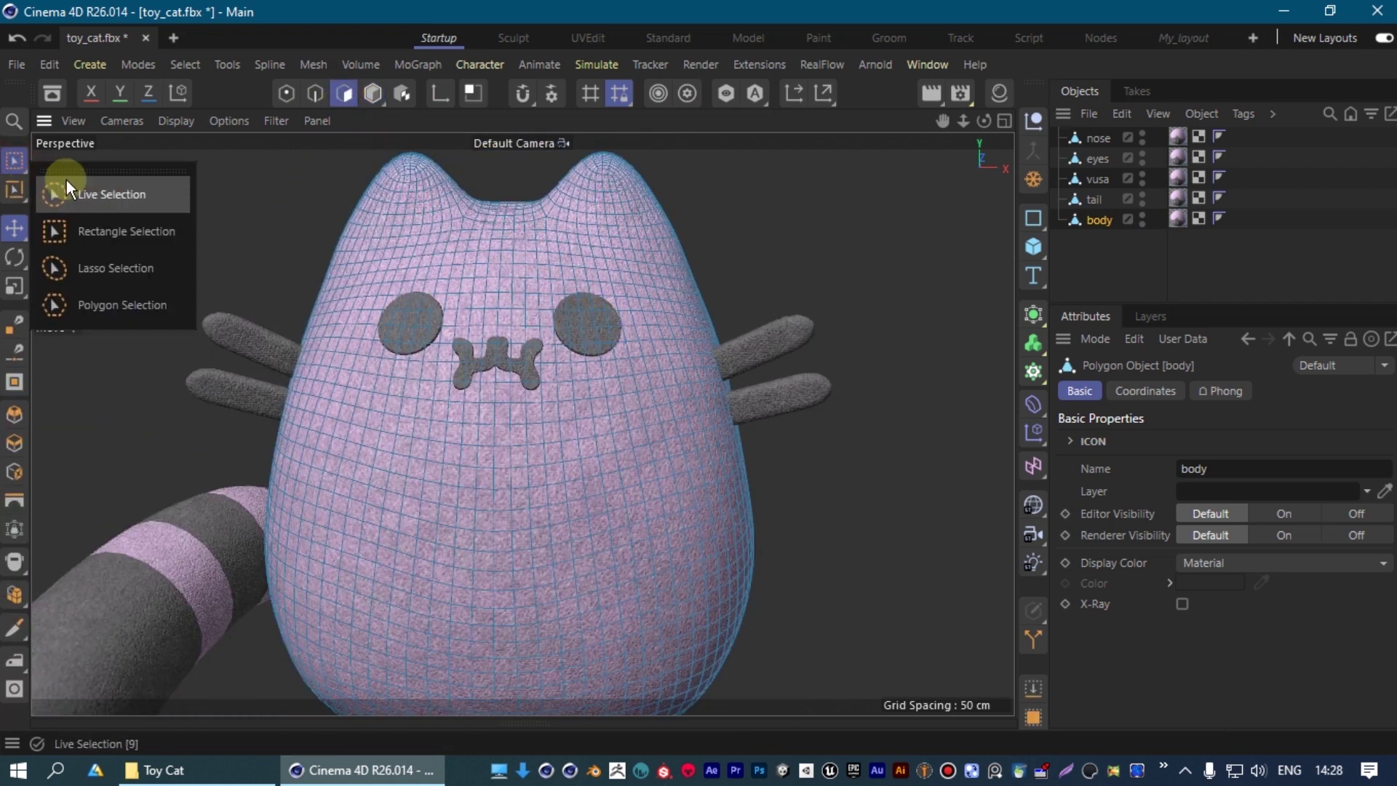
pyautogui.click(66, 180)
pyautogui.moveTo(606, 322)
pyautogui.mouseDown()
pyautogui.moveTo(577, 317)
pyautogui.moveTo(595, 311)
pyautogui.mouseUp()
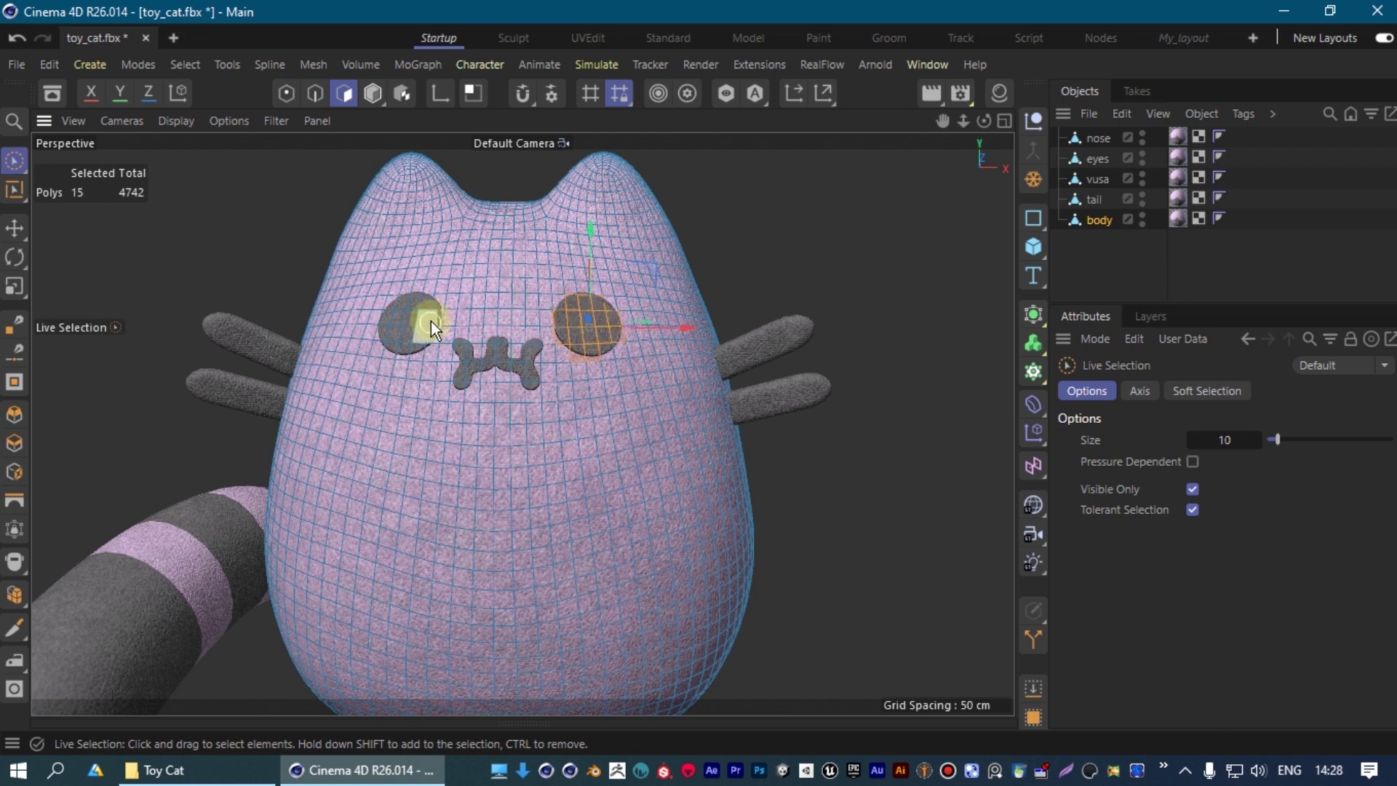
# Mirror the eye selection to the left eye, then invert it to exclude eyes and nose.
pyautogui.click(182, 66)
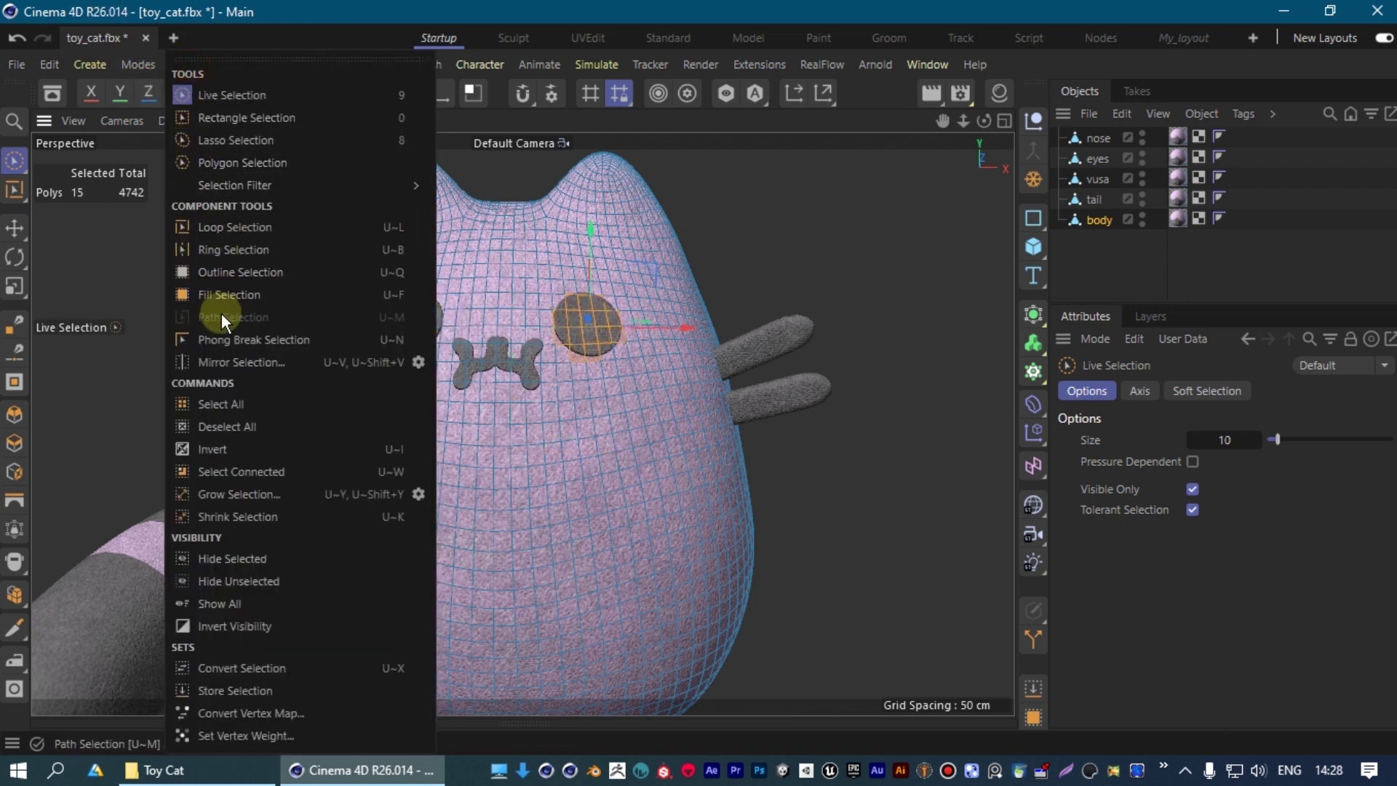
pyautogui.click(243, 360)
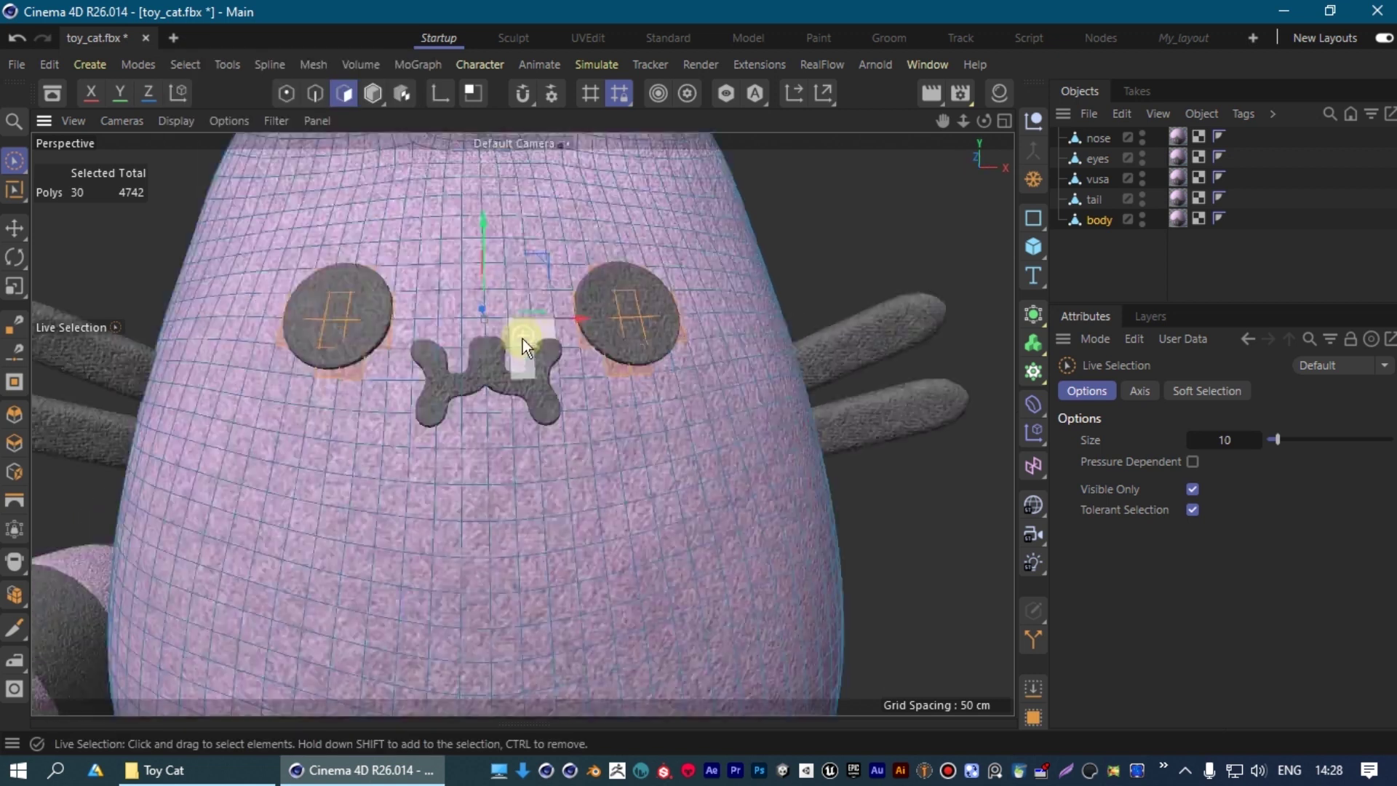
pyautogui.scroll(2, 473, 339)
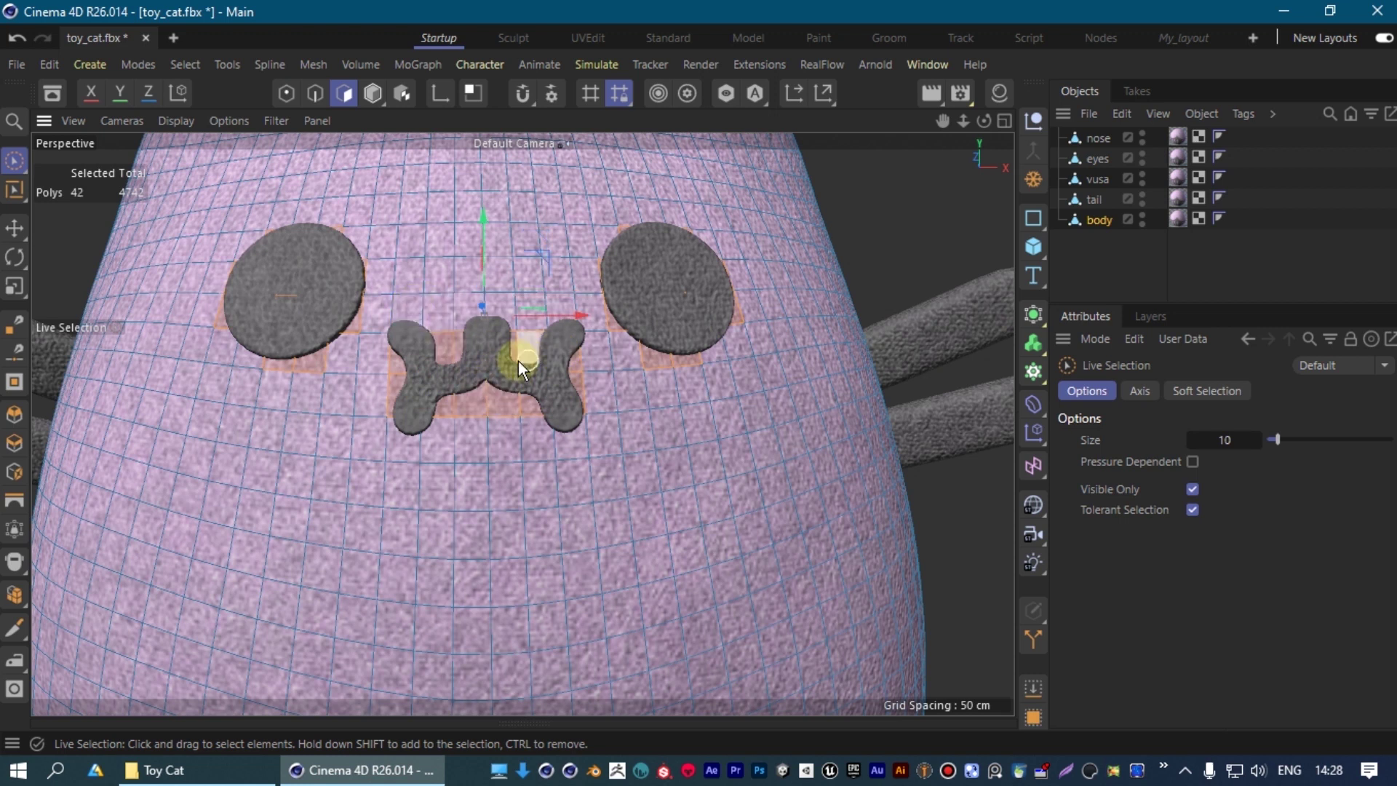
pyautogui.scroll(-3, 521, 359)
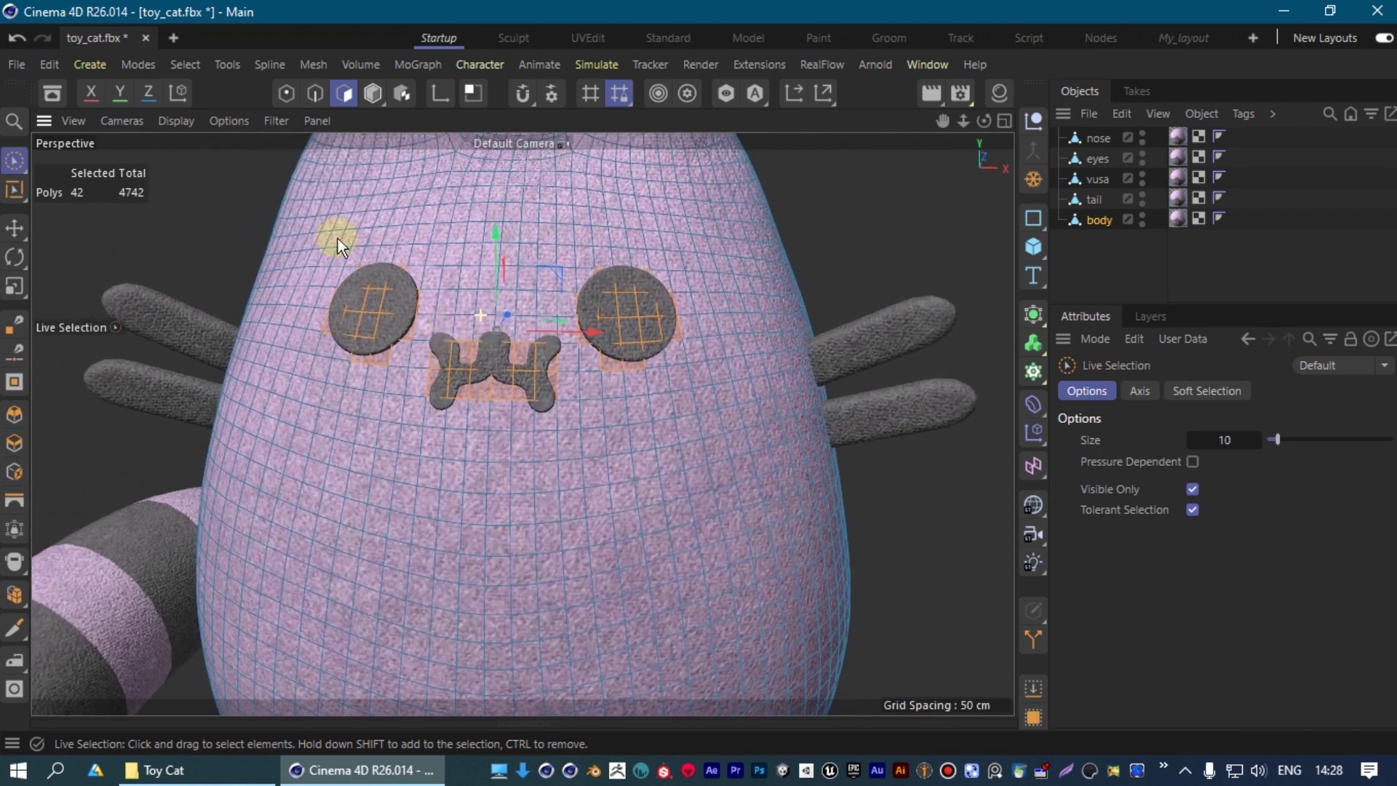
pyautogui.click(184, 64)
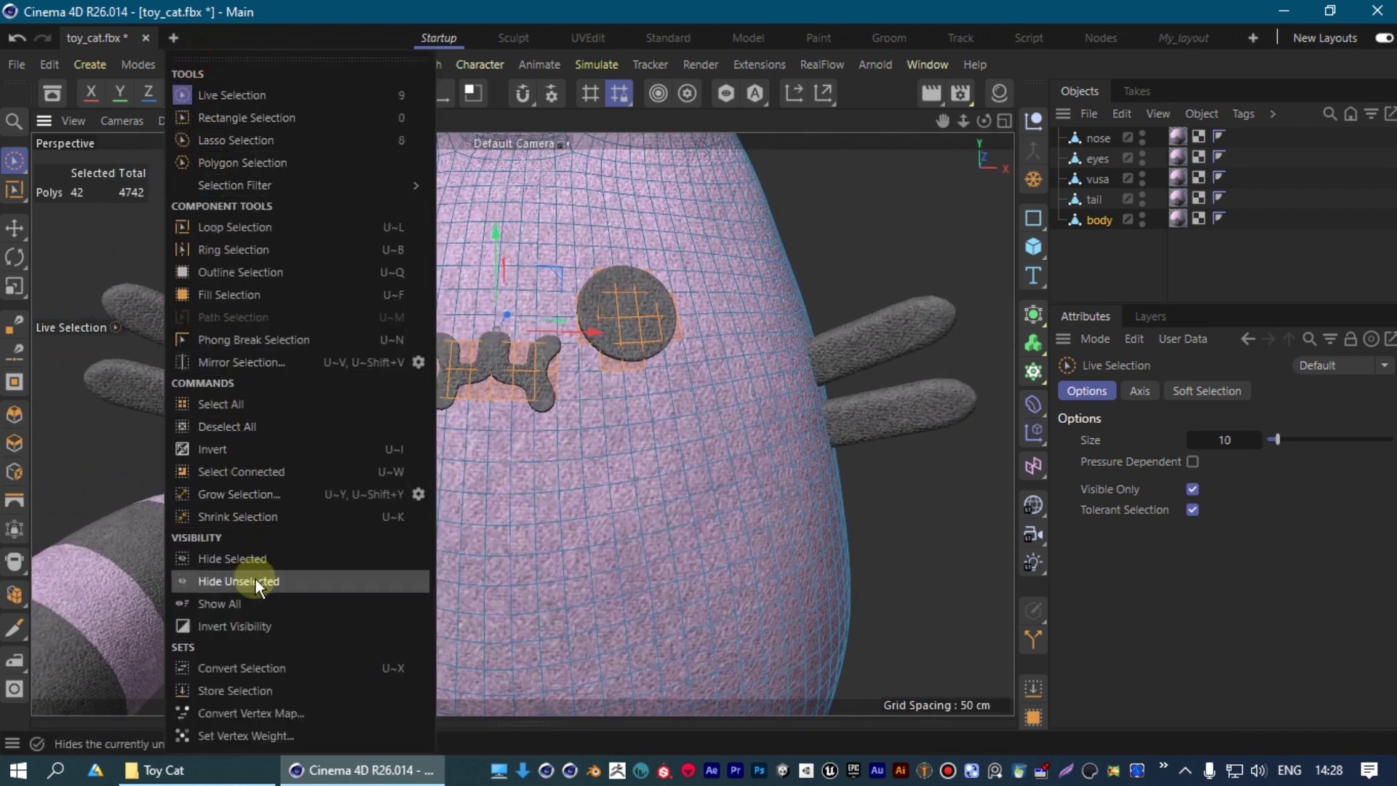
pyautogui.click(238, 447)
pyautogui.scroll(-4, 510, 377)
pyautogui.moveTo(538, 369)
pyautogui.keyDown('alt'); pyautogui.mouseDown()
pyautogui.moveTo(631, 350)
pyautogui.moveTo(601, 328)
pyautogui.mouseUp(); pyautogui.keyUp('alt')
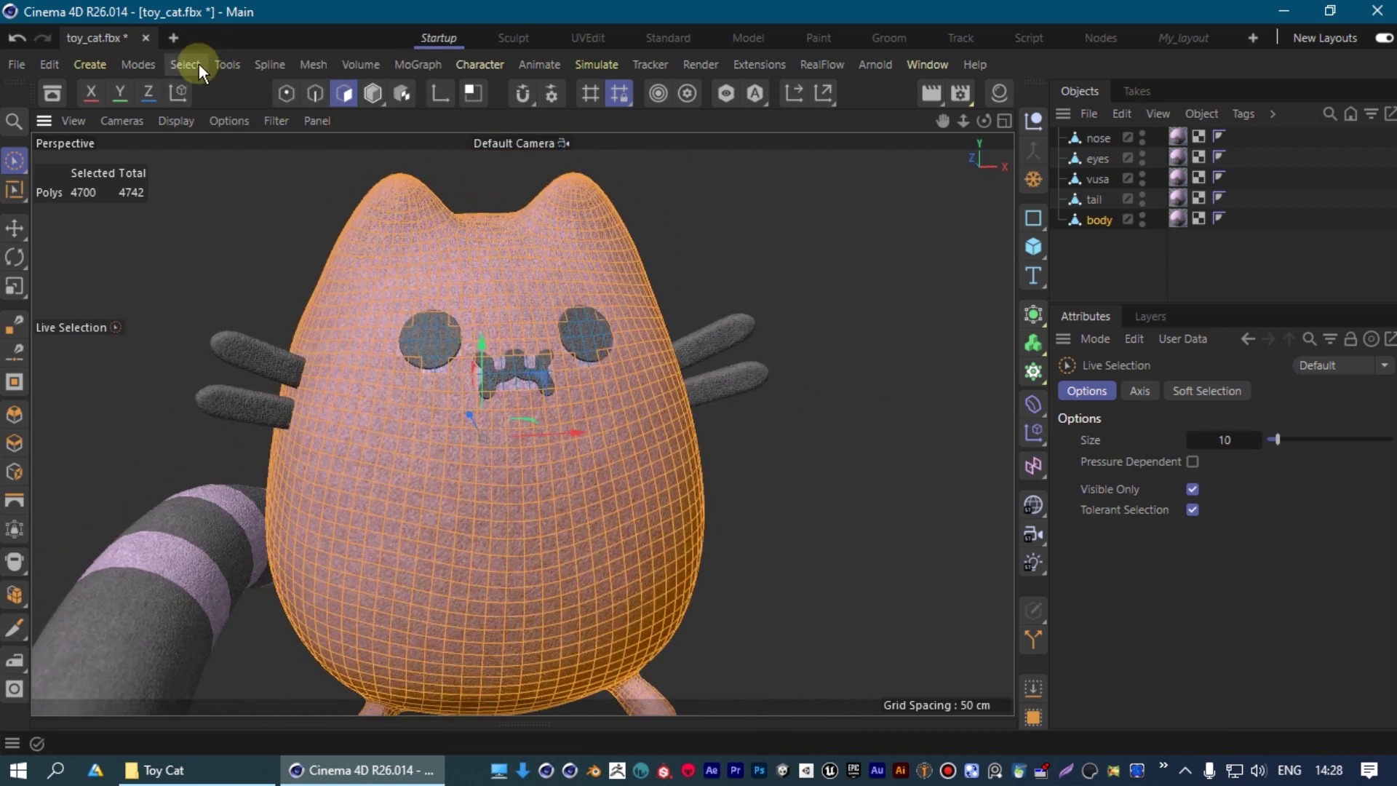
# Store the 4700-polygon selection as a Polygon Selection tag on body, then deselect it.
pyautogui.click(186, 64)
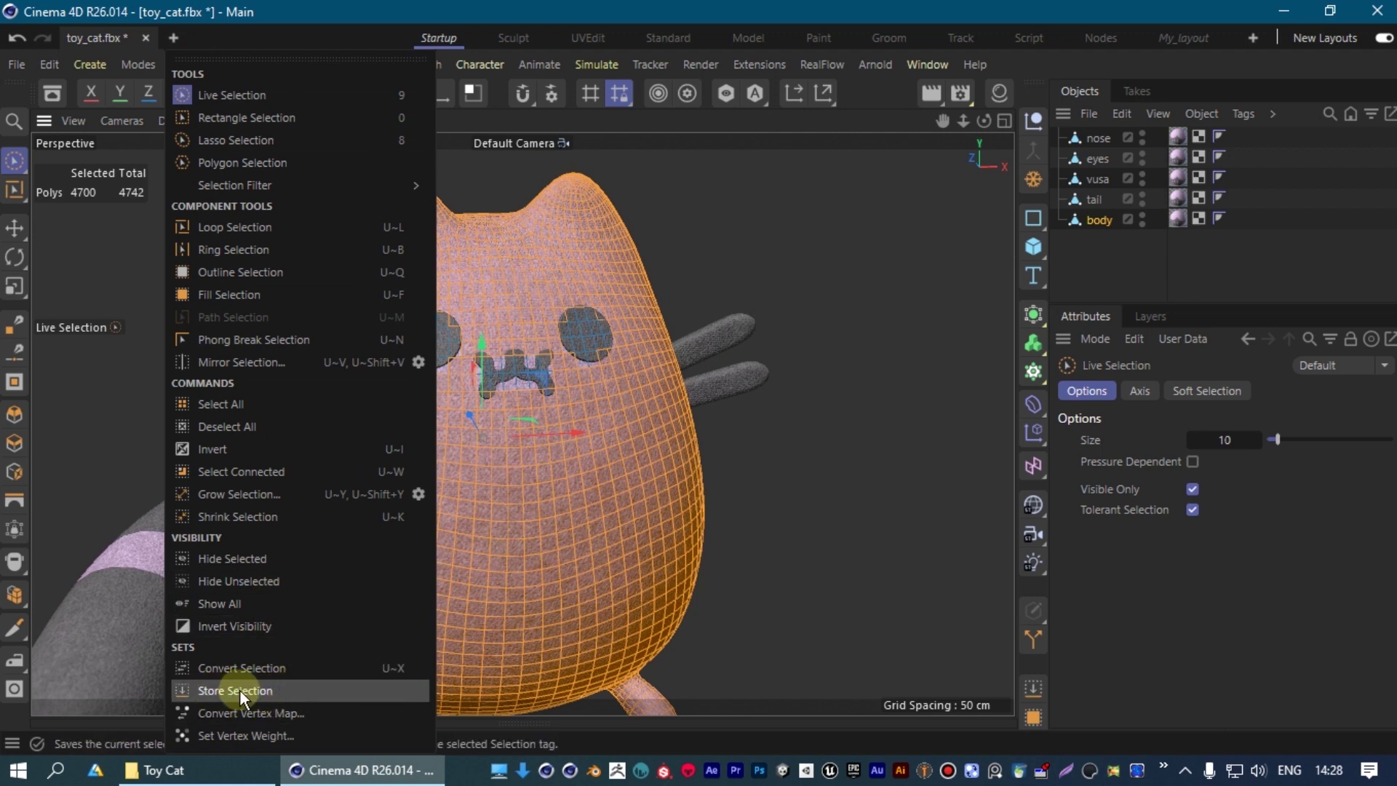
pyautogui.click(239, 688)
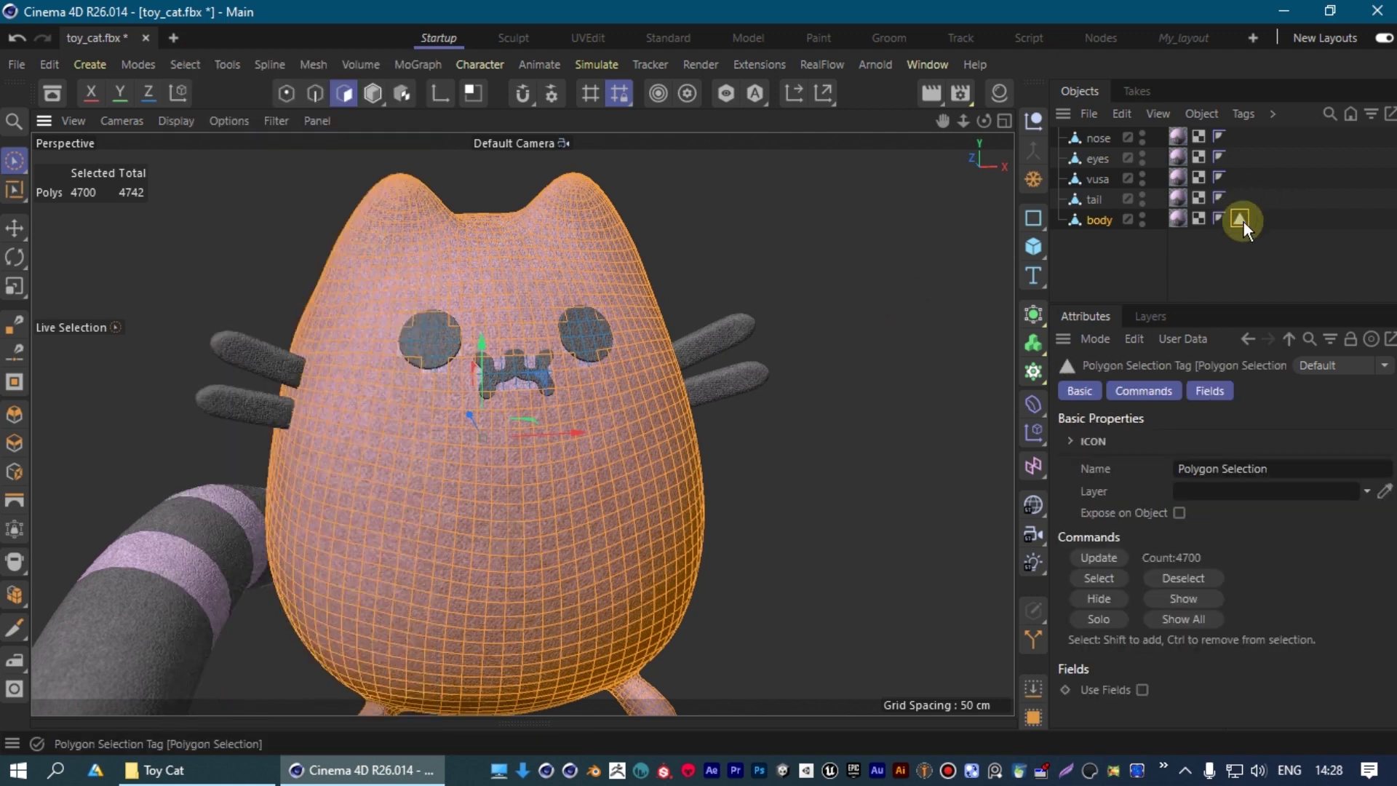
pyautogui.click(1107, 267)
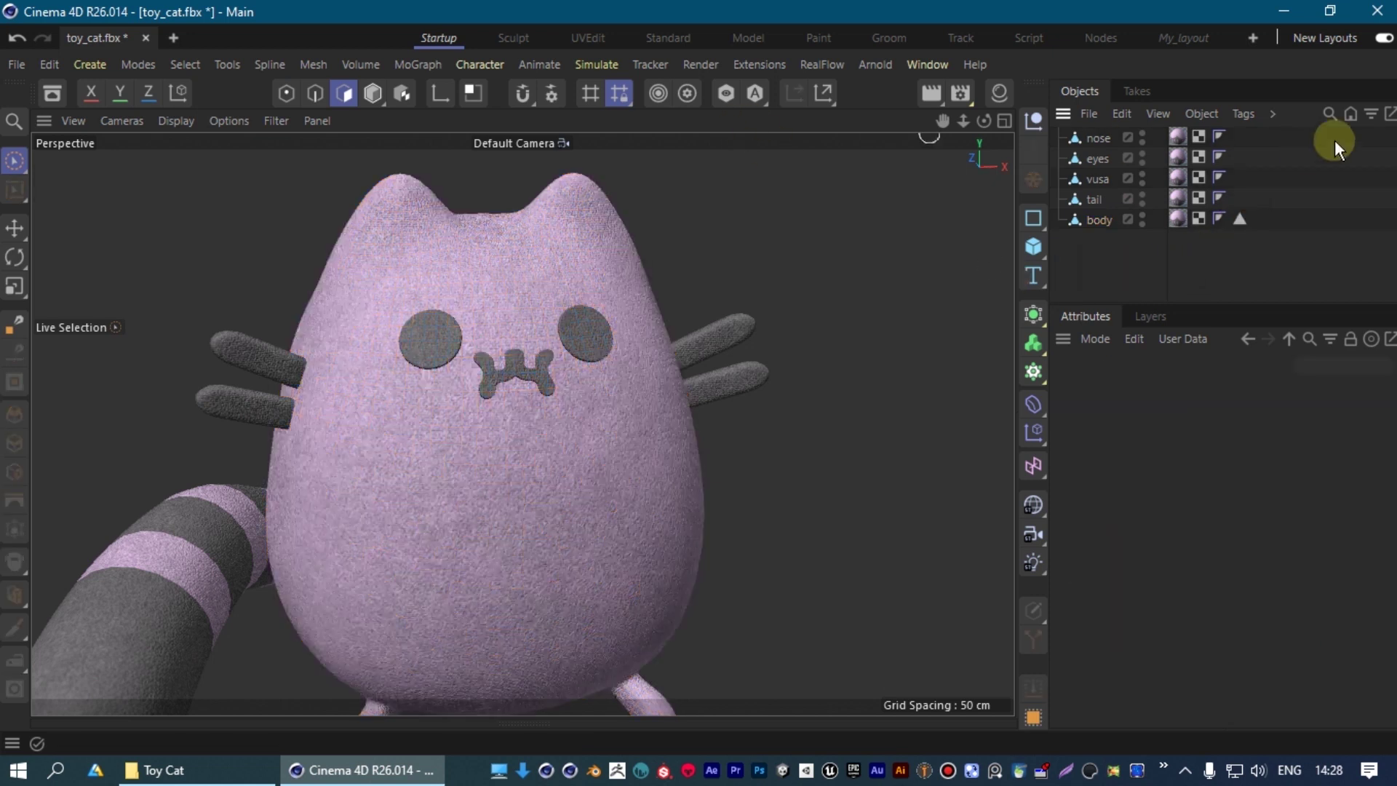
# Restore the tagged 4700 polygons and add a Hair object growing from them.
pyautogui.click(1240, 220)
pyautogui.doubleClick(1241, 219)
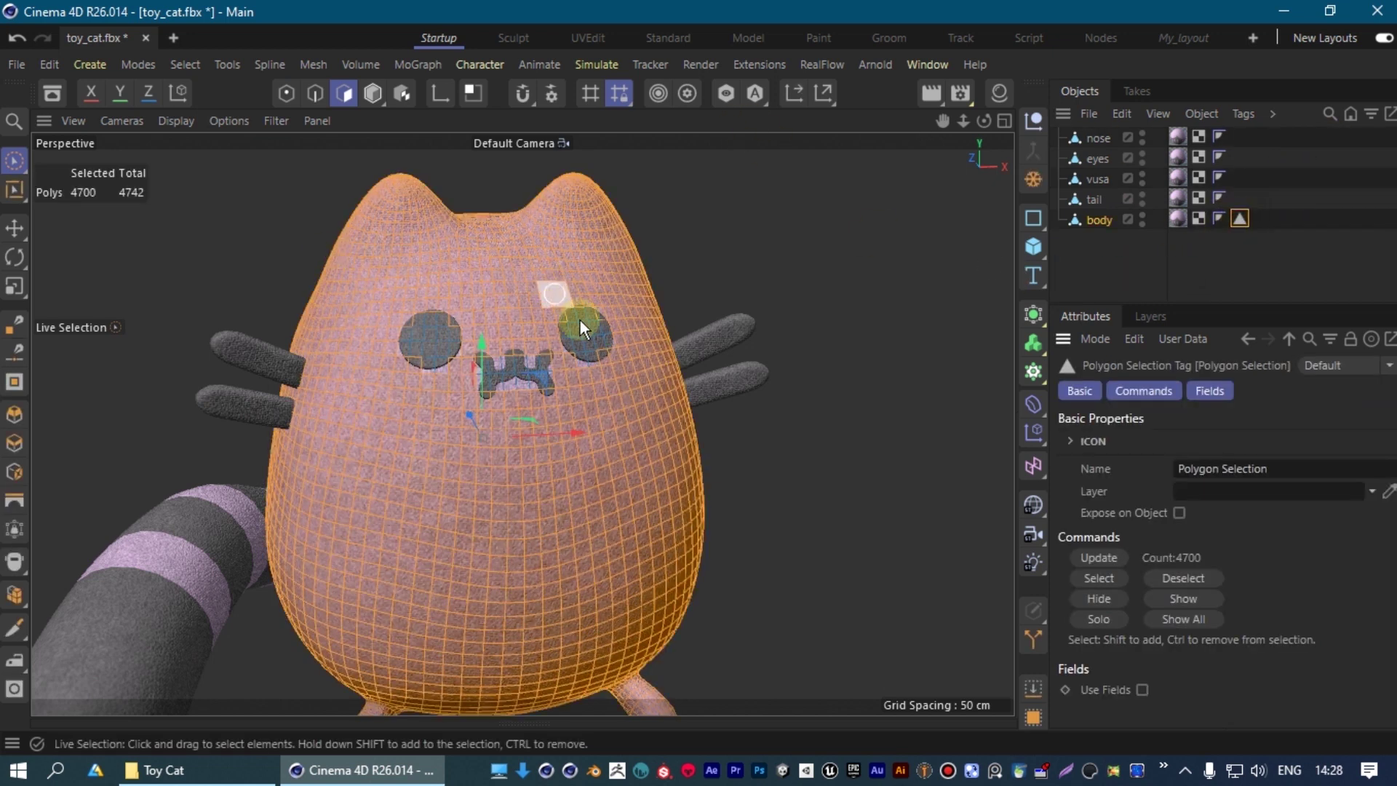
pyautogui.keyDown('alt'); pyautogui.moveTo(595, 342); pyautogui.dragTo(526, 339); pyautogui.keyUp('alt')
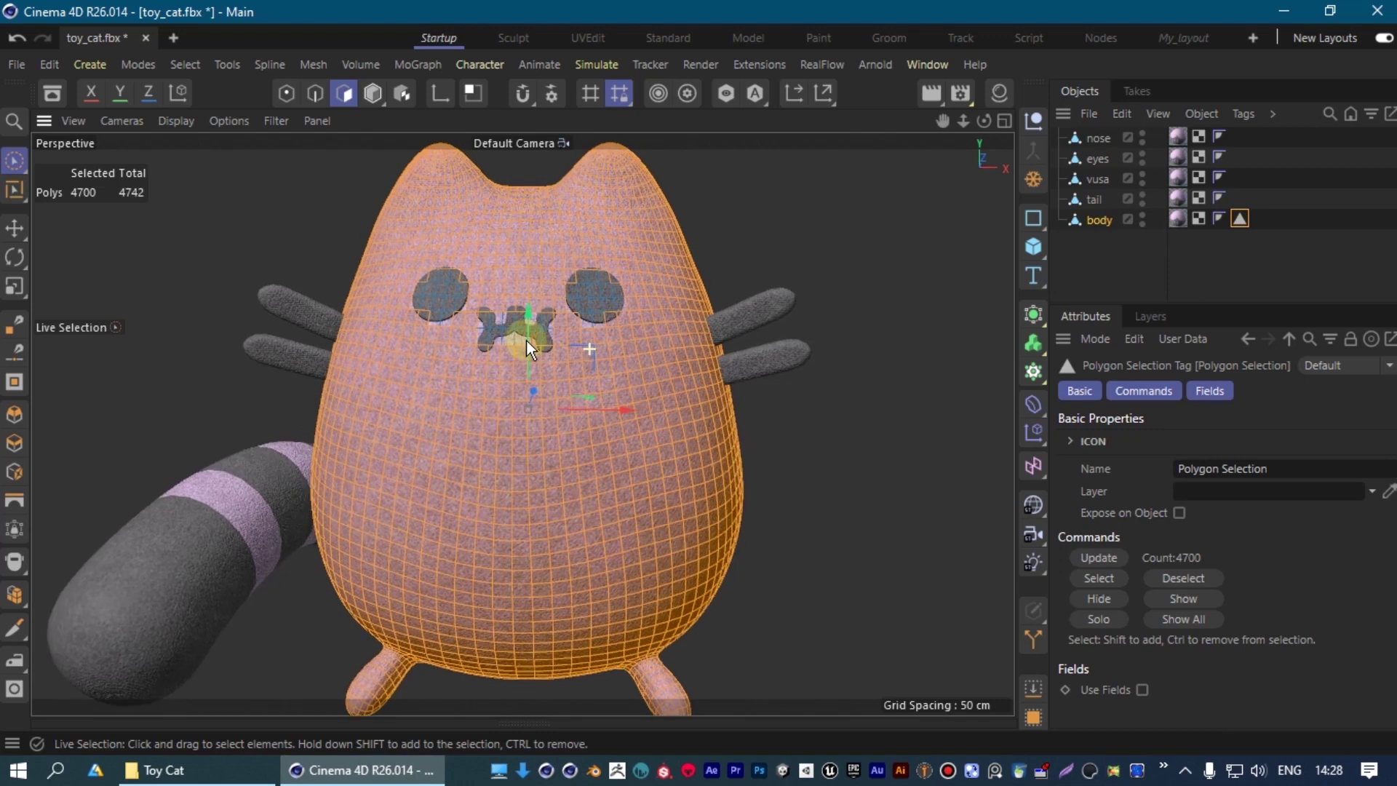
pyautogui.click(595, 64)
pyautogui.moveTo(617, 283)
pyautogui.click(767, 338)
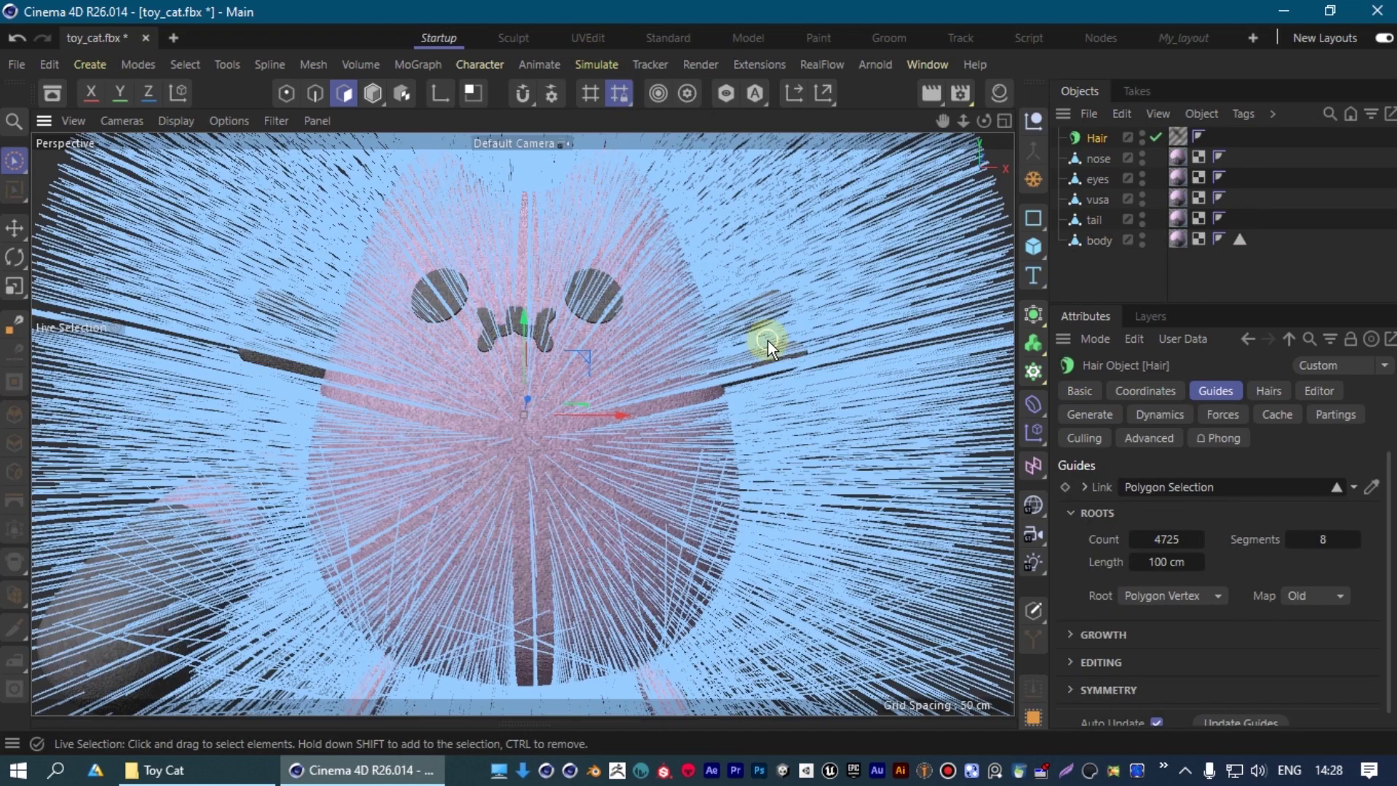
# Set the hair Guides Length to 7 cm and orbit to inspect the guides.
pyautogui.scroll(-2, 577, 307)
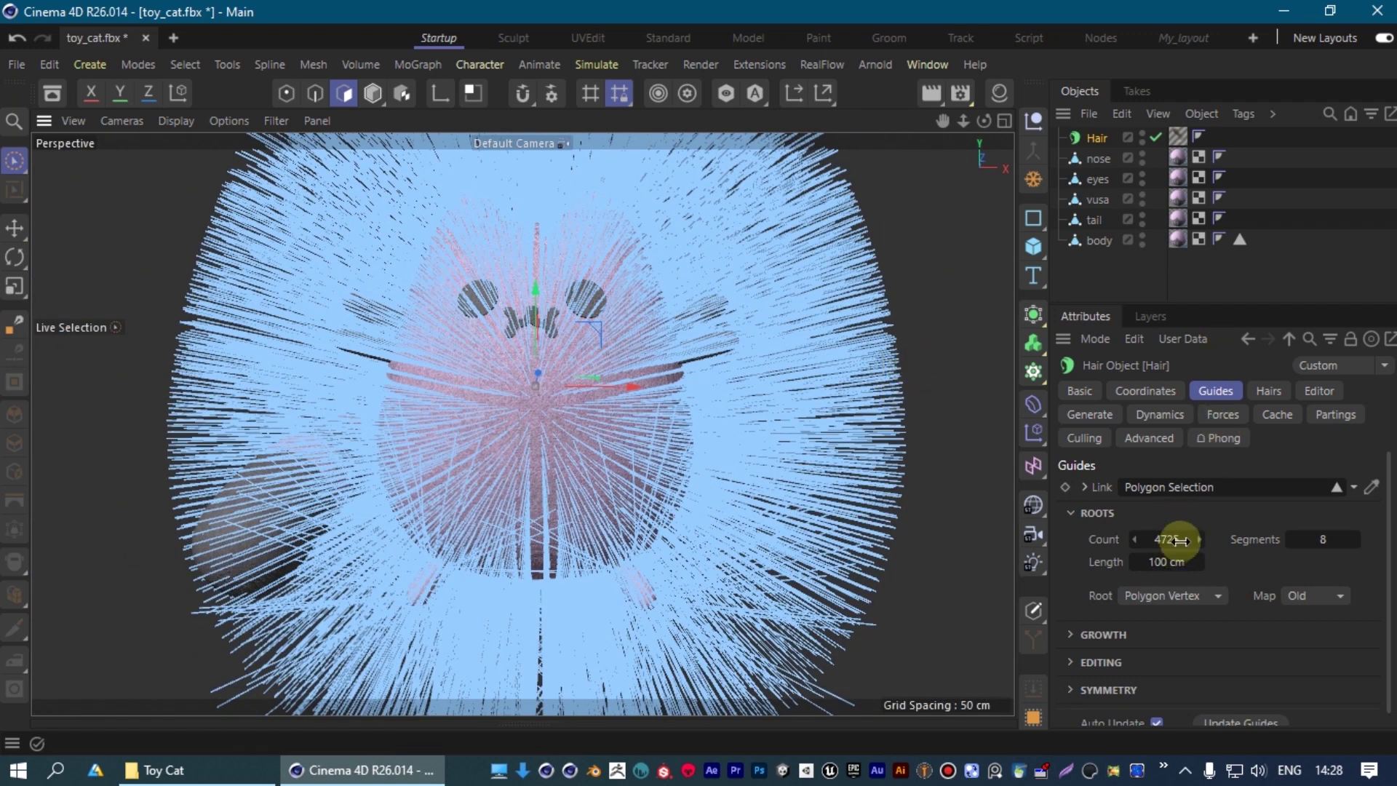
pyautogui.click(1164, 563)
pyautogui.write('7')
pyautogui.press('Return')
pyautogui.moveTo(651, 369)
pyautogui.keyDown('alt'); pyautogui.mouseDown()
pyautogui.moveTo(770, 320)
pyautogui.moveTo(585, 328)
pyautogui.moveTo(640, 406)
pyautogui.moveTo(560, 363)
pyautogui.mouseUp(); pyautogui.keyUp('alt')
pyautogui.keyDown('alt'); pyautogui.moveTo(560, 364); pyautogui.dragTo(573, 348, button='right'); pyautogui.keyUp('alt')
pyautogui.scroll(-3, 627, 360)
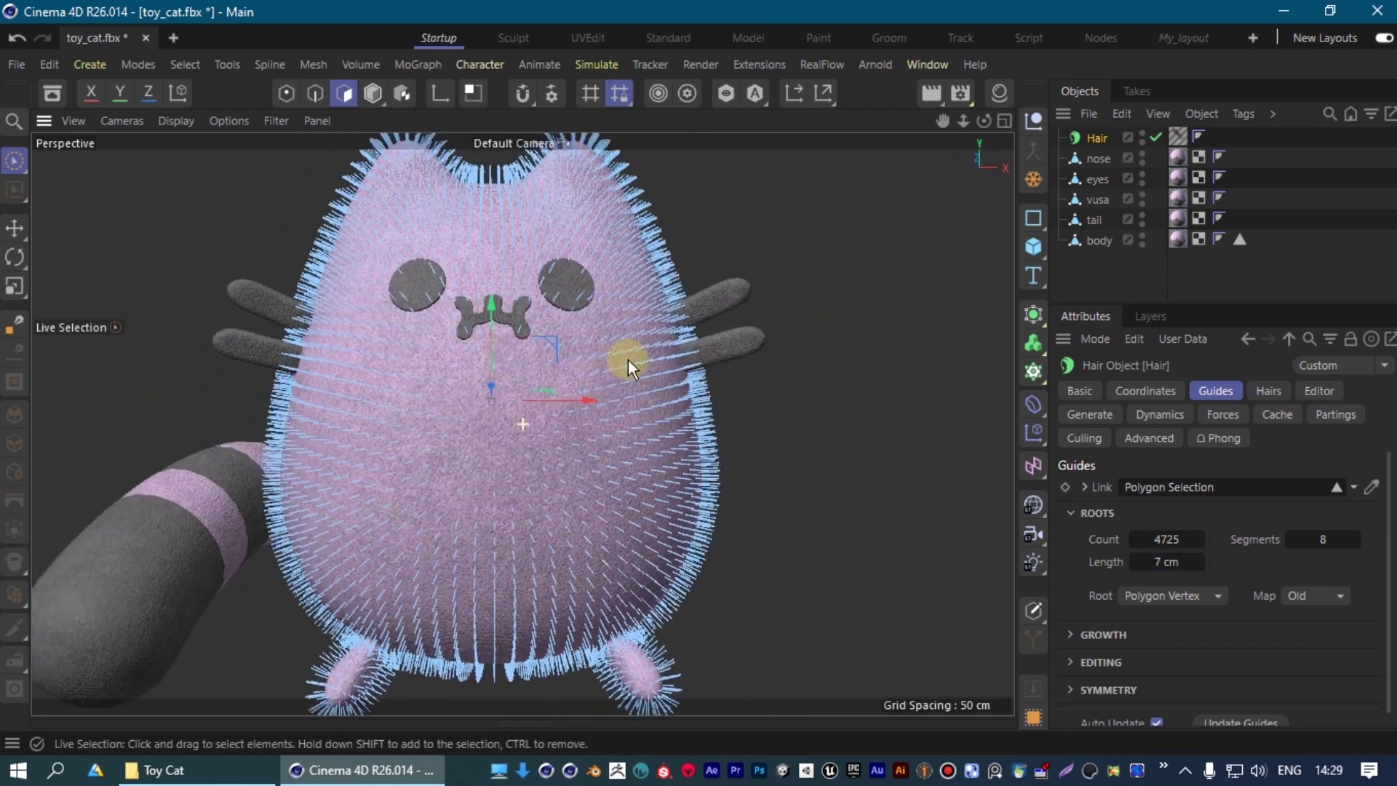
pyautogui.scroll(-3, 626, 361)
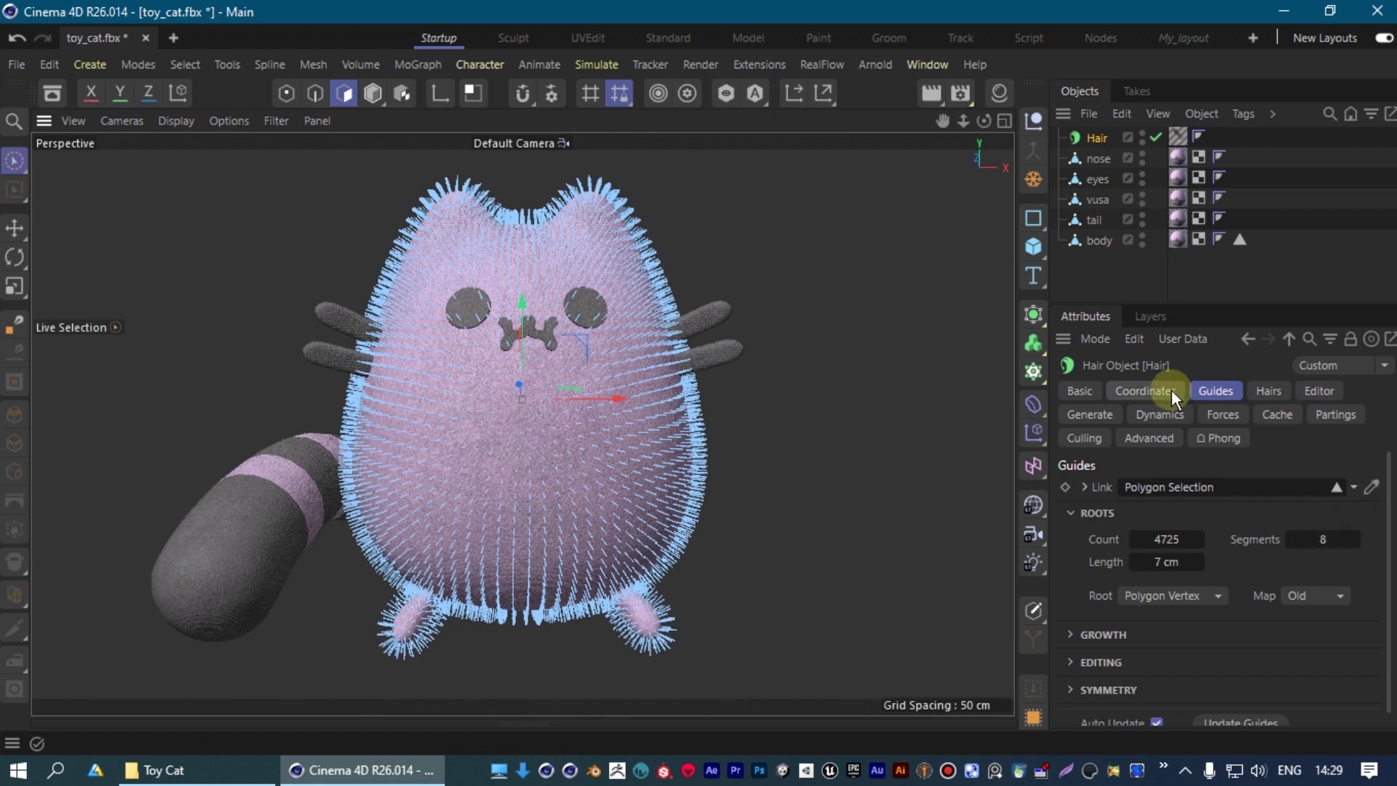
# Set the Hair object's Hairs Segments to 8.
pyautogui.click(1268, 393)
pyautogui.click(1315, 488)
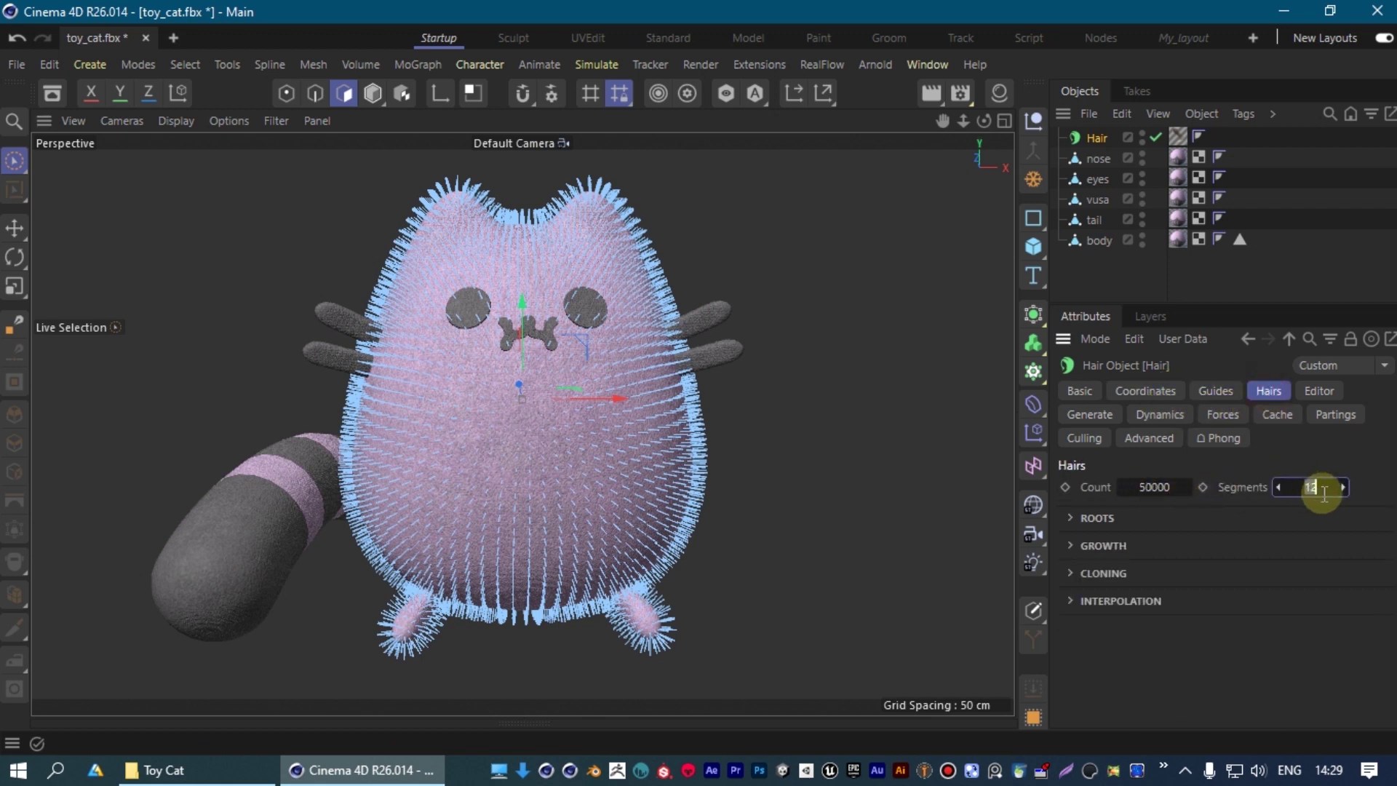
pyautogui.write('8')
pyautogui.click(1075, 572)
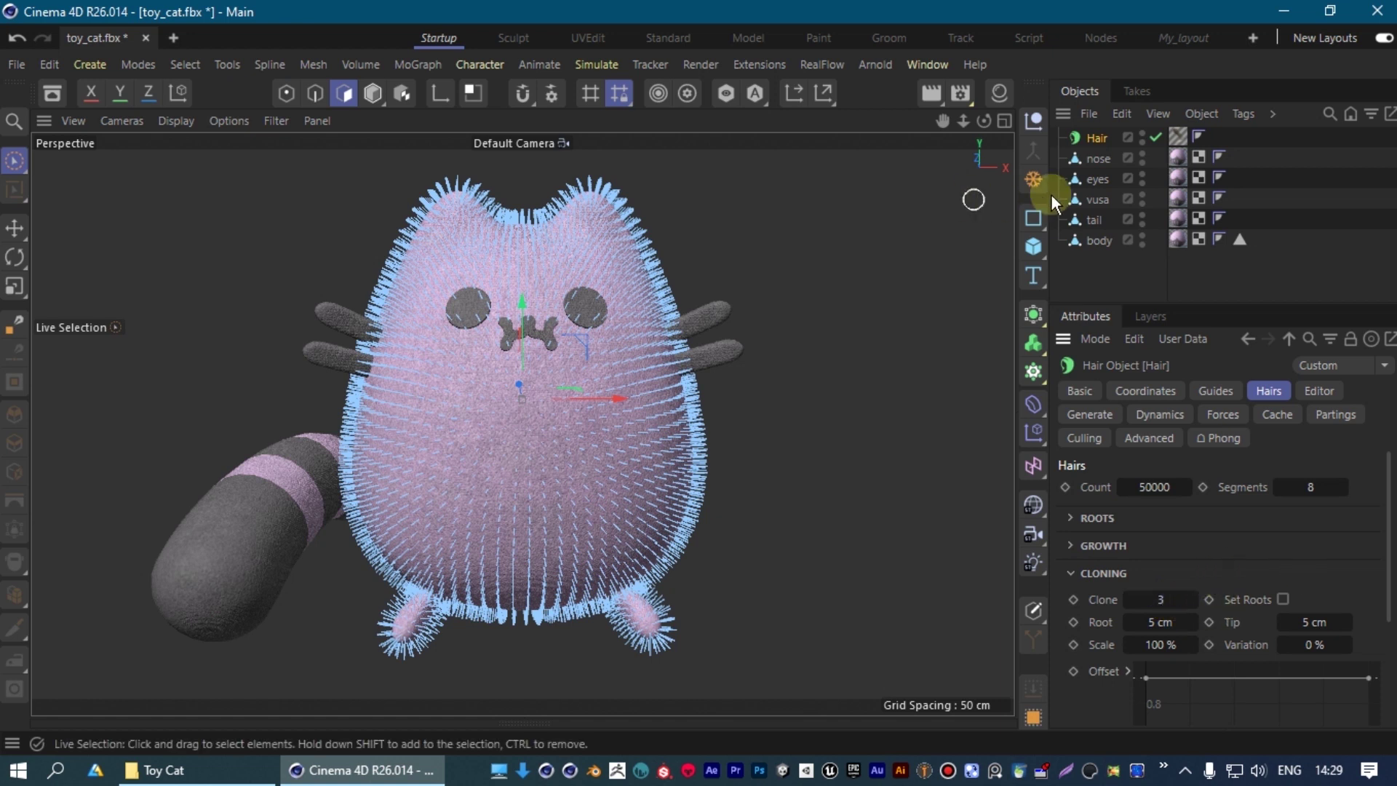
# Give Hair Mat a root thickness of 0.3 cm.
pyautogui.click(997, 93)
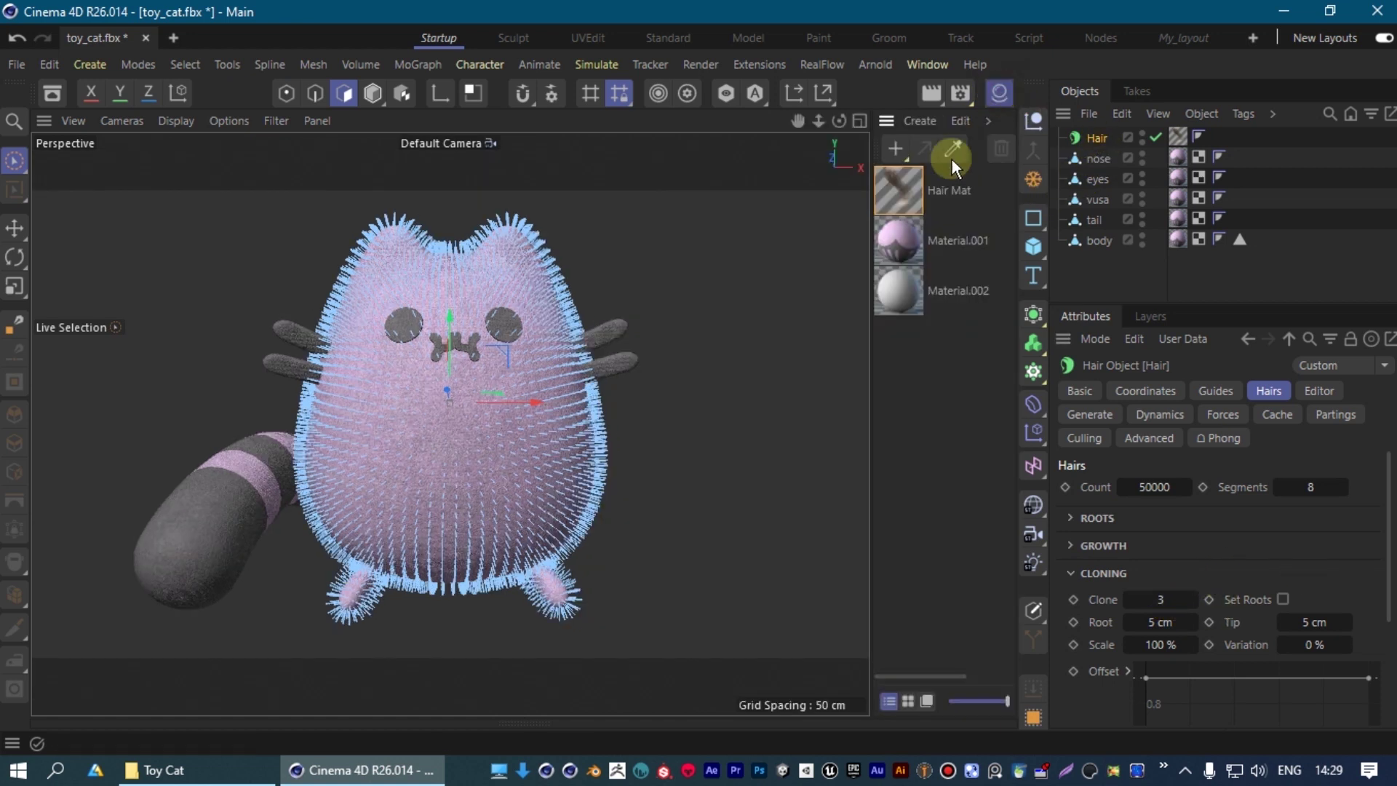
pyautogui.doubleClick(898, 191)
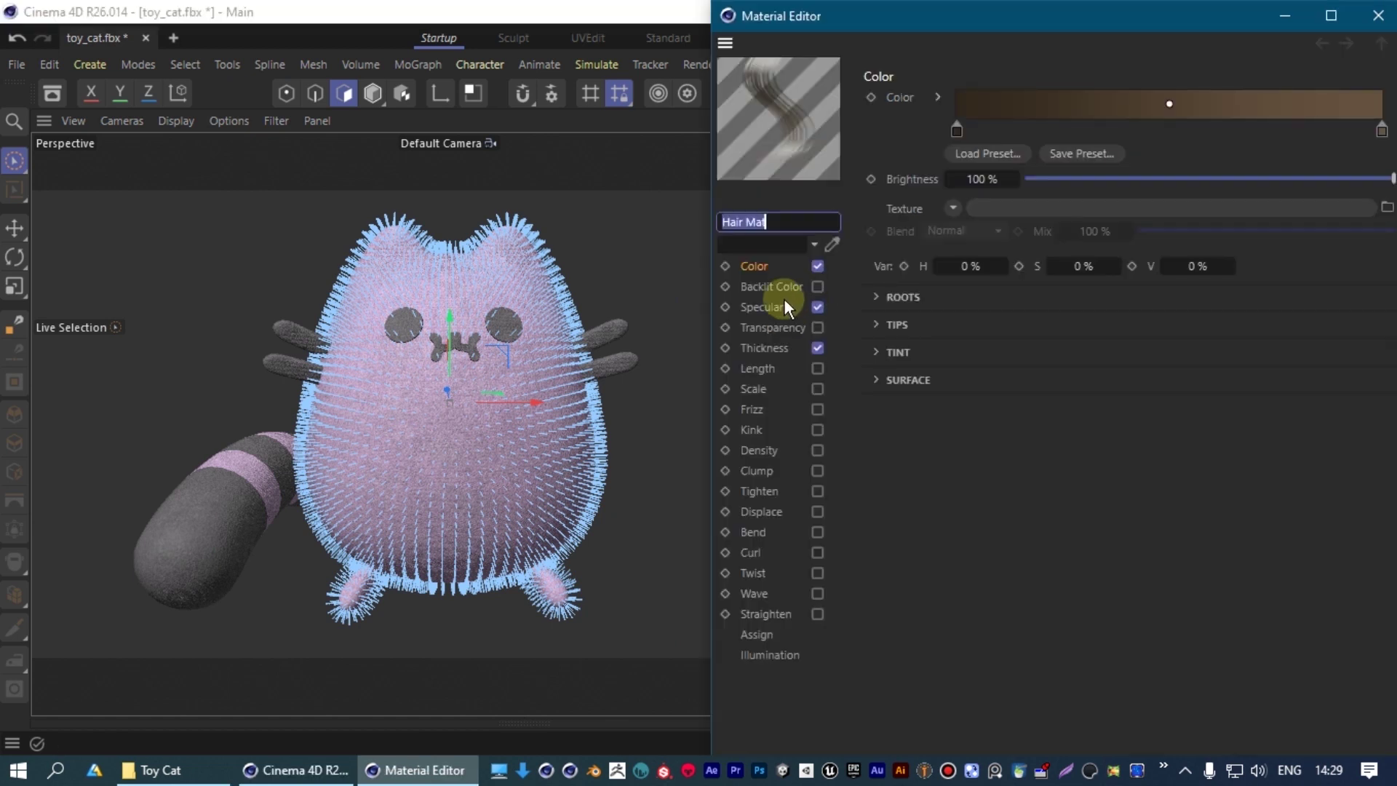
pyautogui.click(766, 345)
pyautogui.click(968, 97)
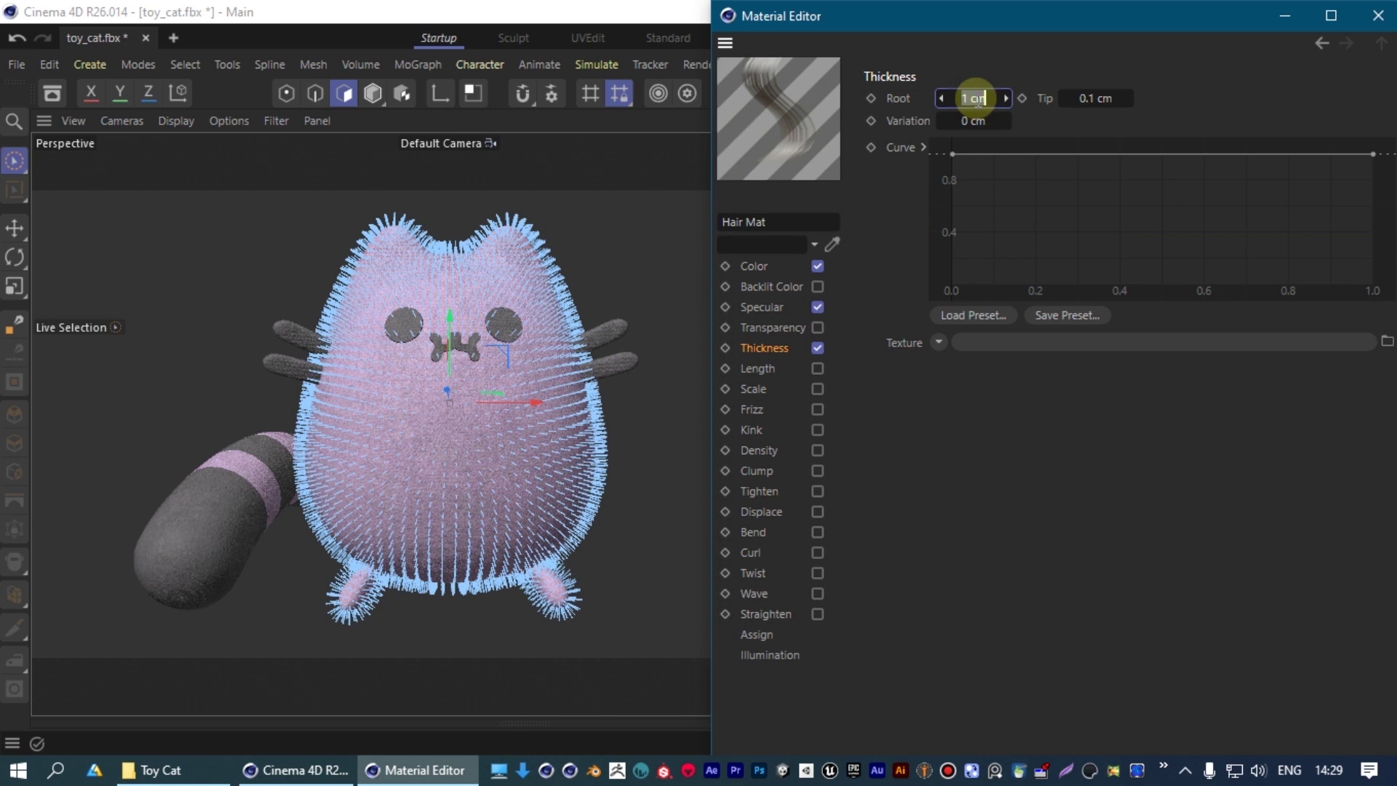
pyautogui.click(1086, 97)
pyautogui.click(1375, 16)
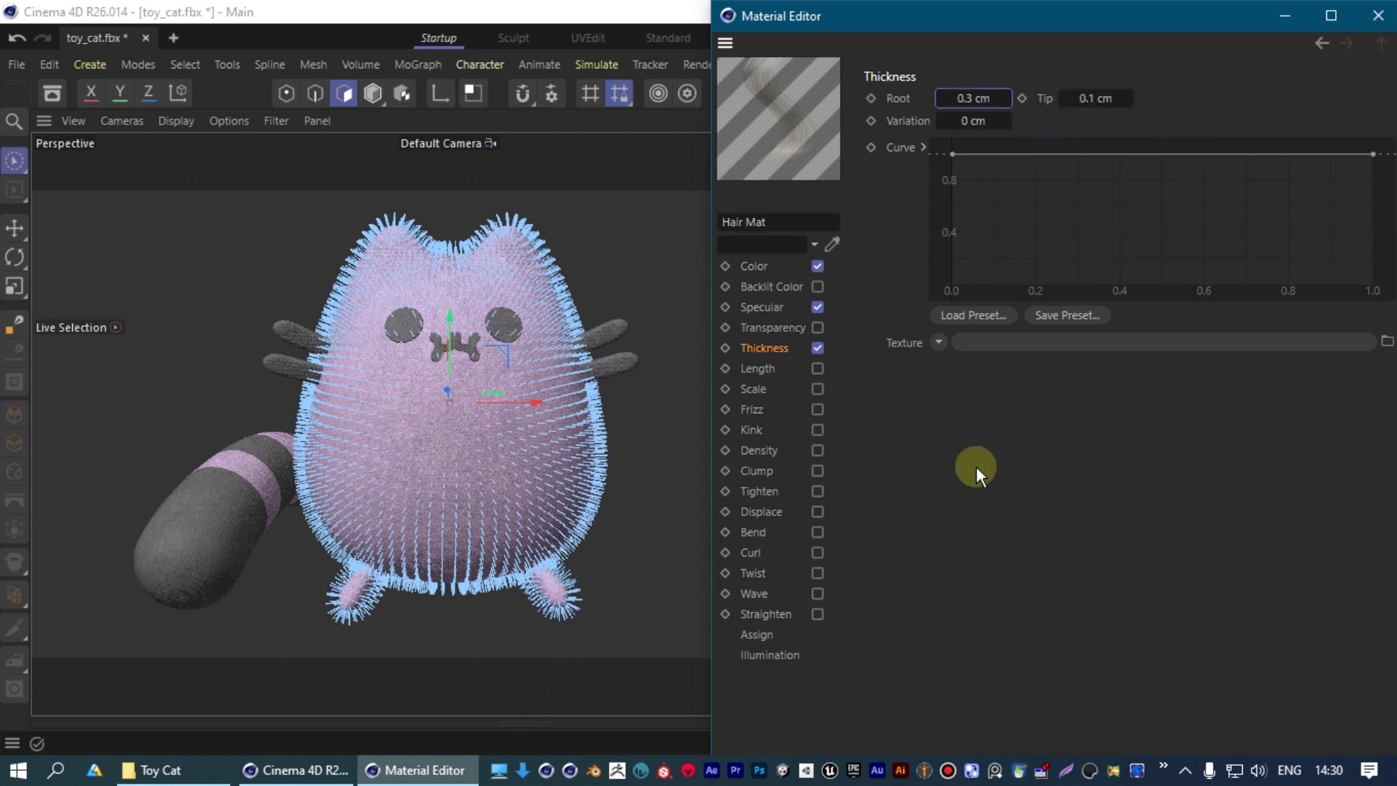
# Render a 1280x720 test image of the furry cat, then close the render viewer.
pyautogui.hotkey('shift', 'r')
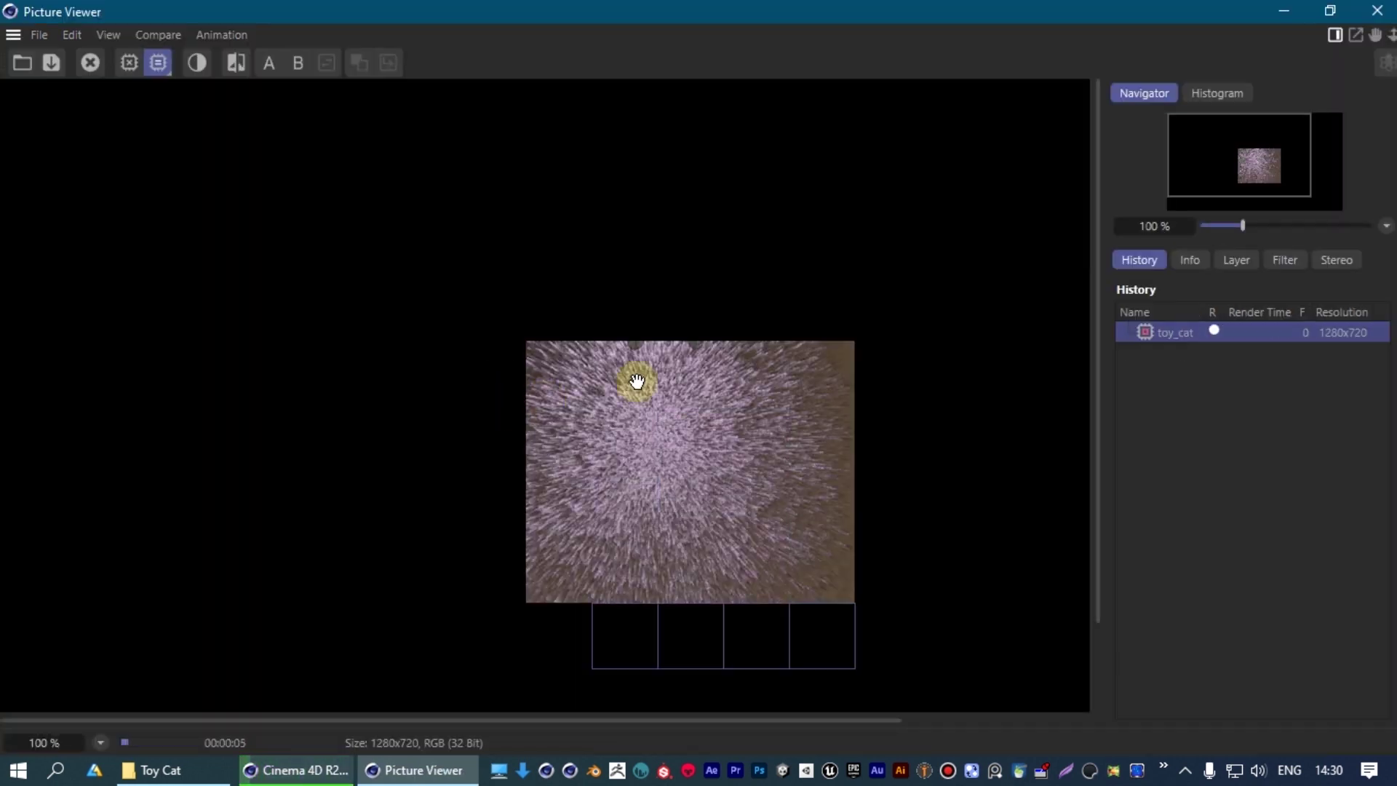
pyautogui.scroll(-1, 499, 296)
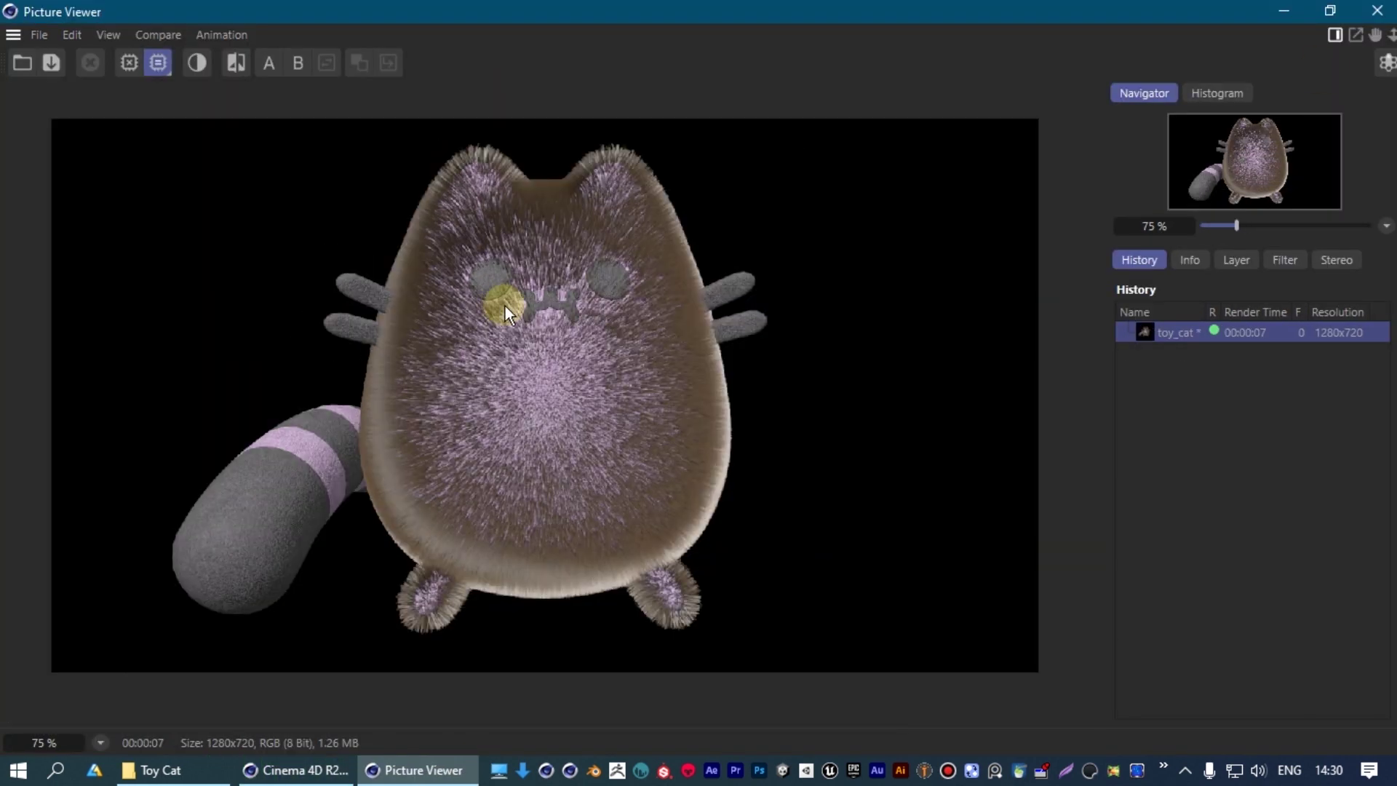
pyautogui.click(1377, 10)
# Load cat_albedo.tga from the Textures folder as Hair Mat's Color texture.
pyautogui.doubleClick(907, 189)
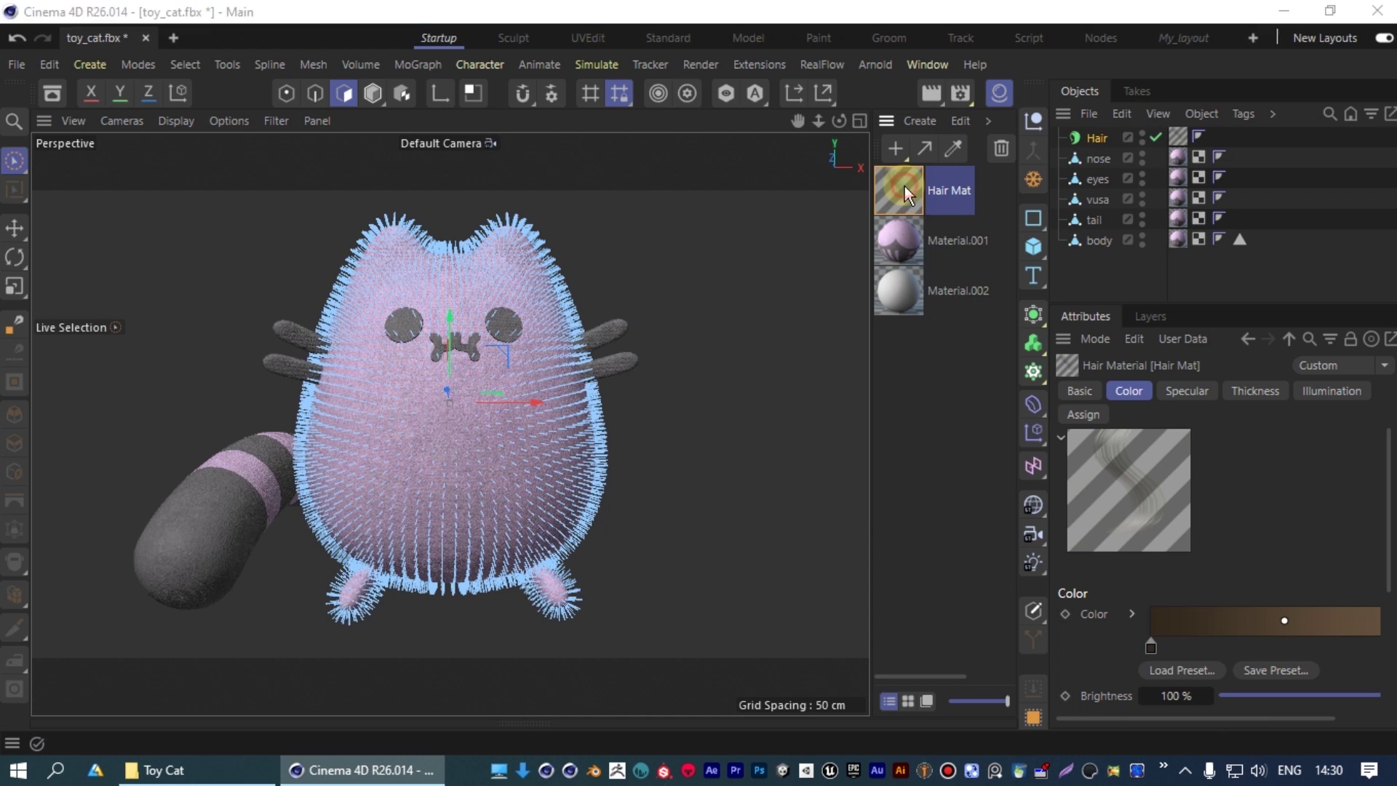
pyautogui.moveTo(960, 16); pyautogui.dragTo(844, 48)
pyautogui.click(643, 299)
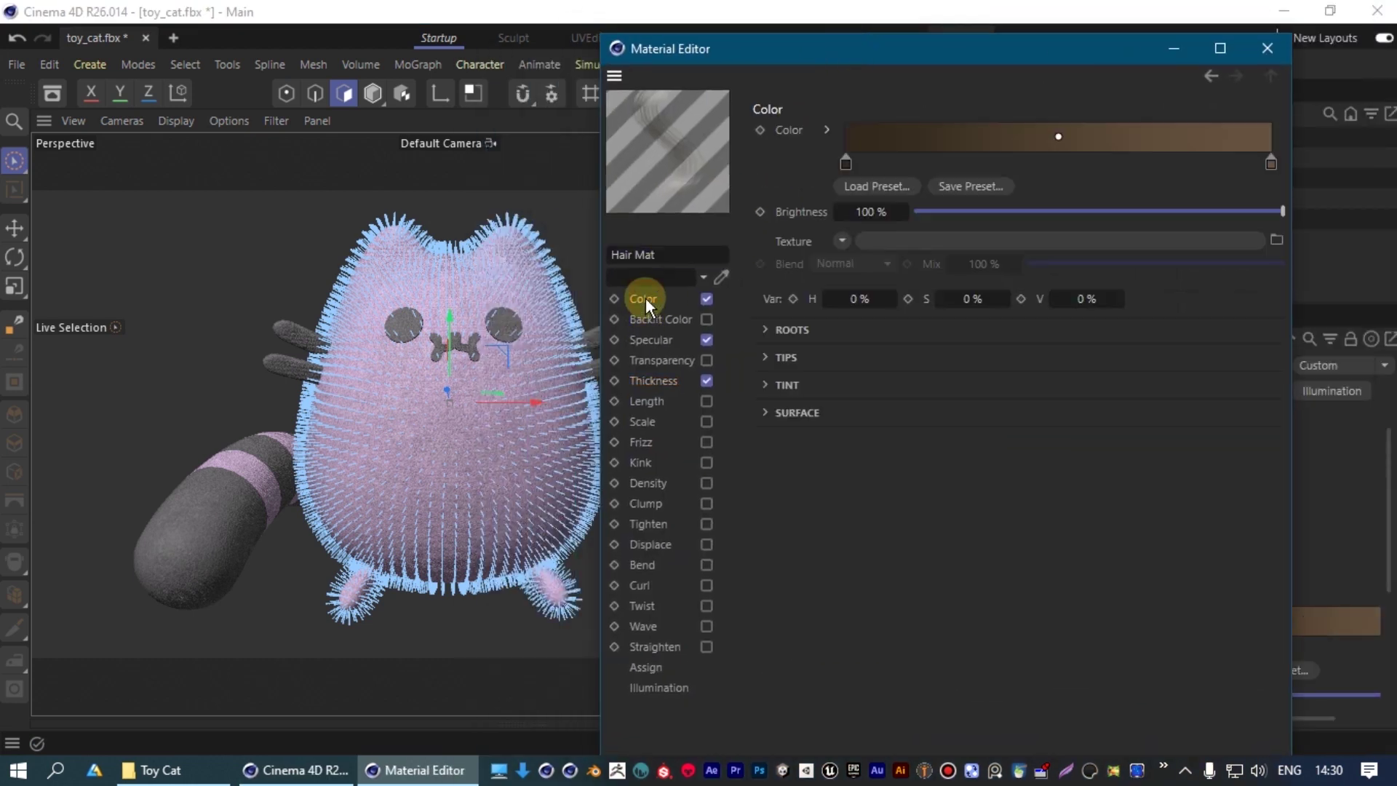
pyautogui.click(841, 244)
pyautogui.click(905, 240)
pyautogui.click(777, 261)
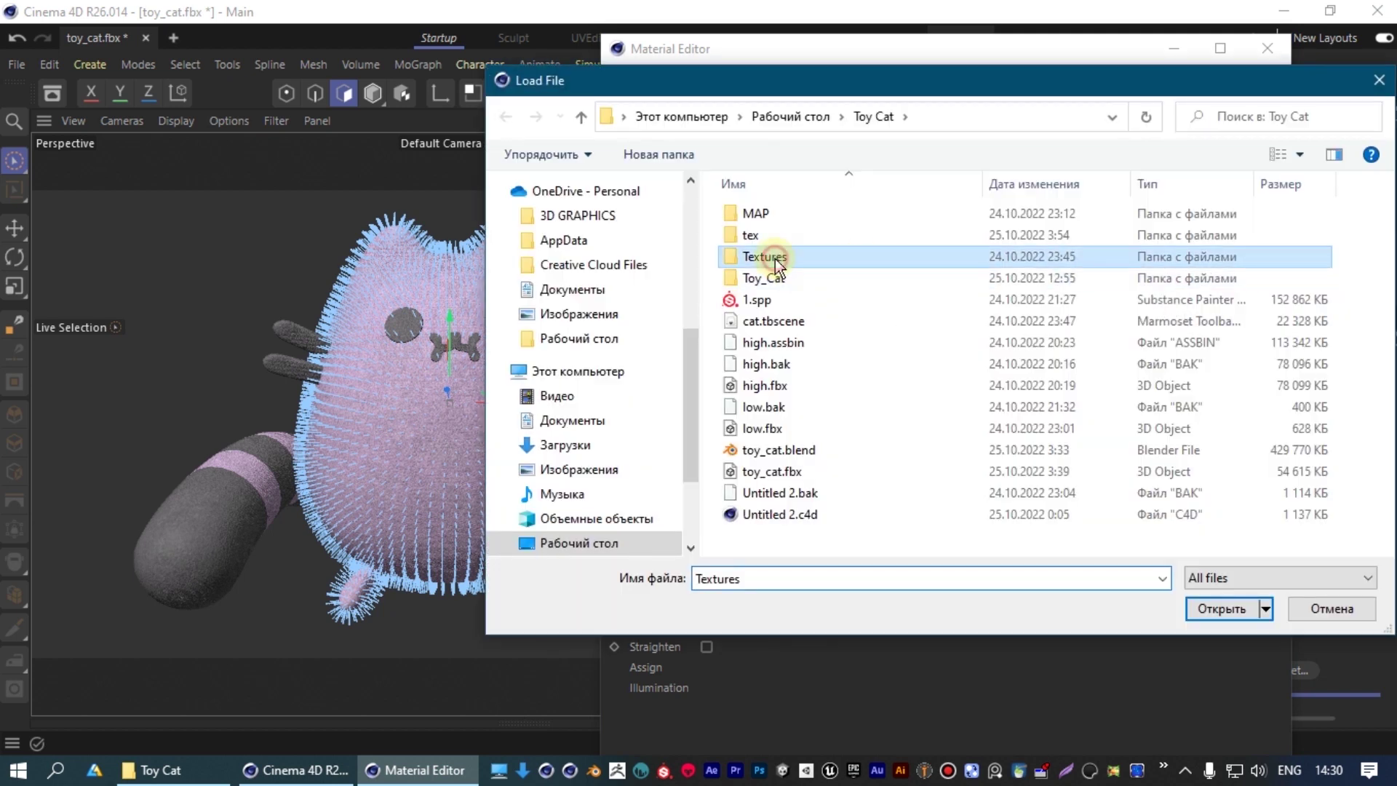
pyautogui.doubleClick(776, 260)
pyautogui.click(770, 240)
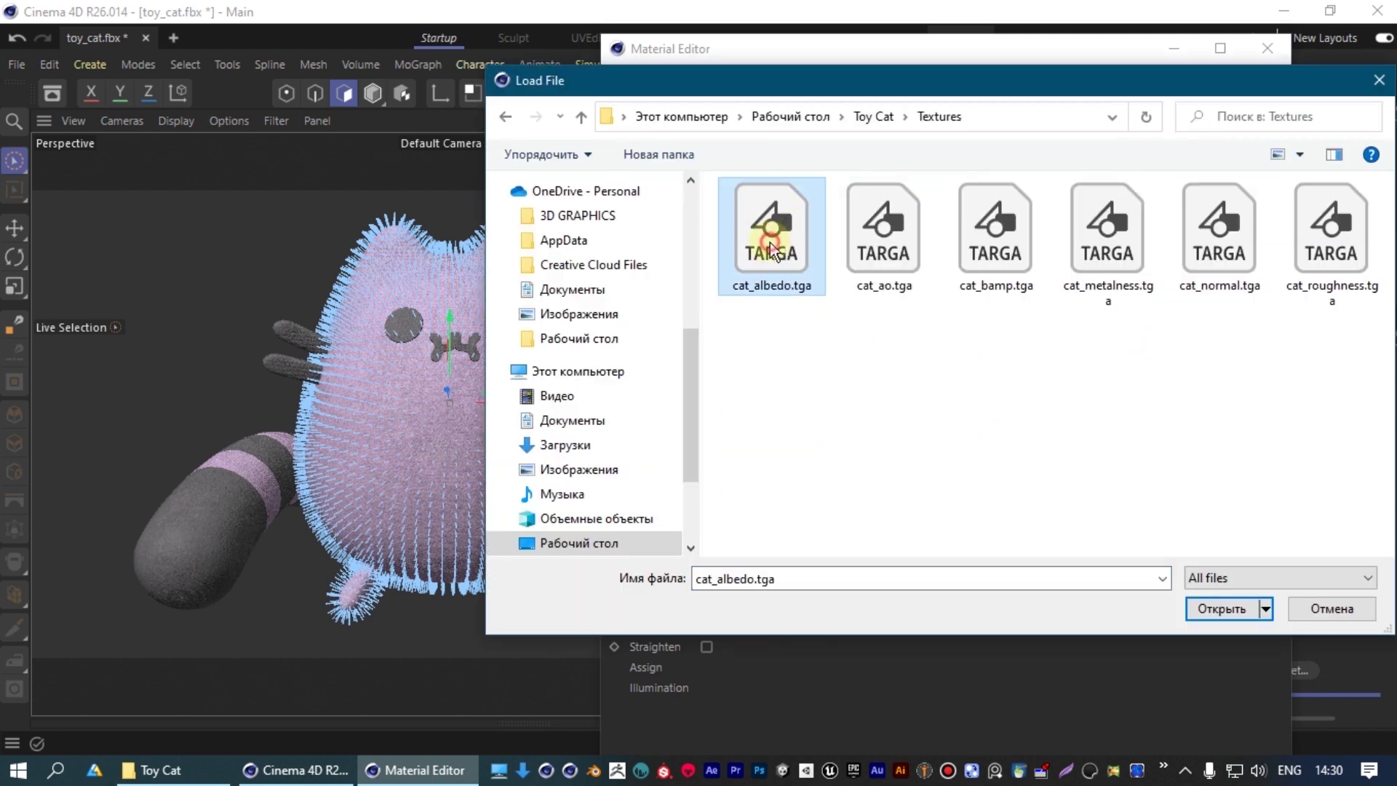
pyautogui.click(1229, 608)
pyautogui.click(842, 477)
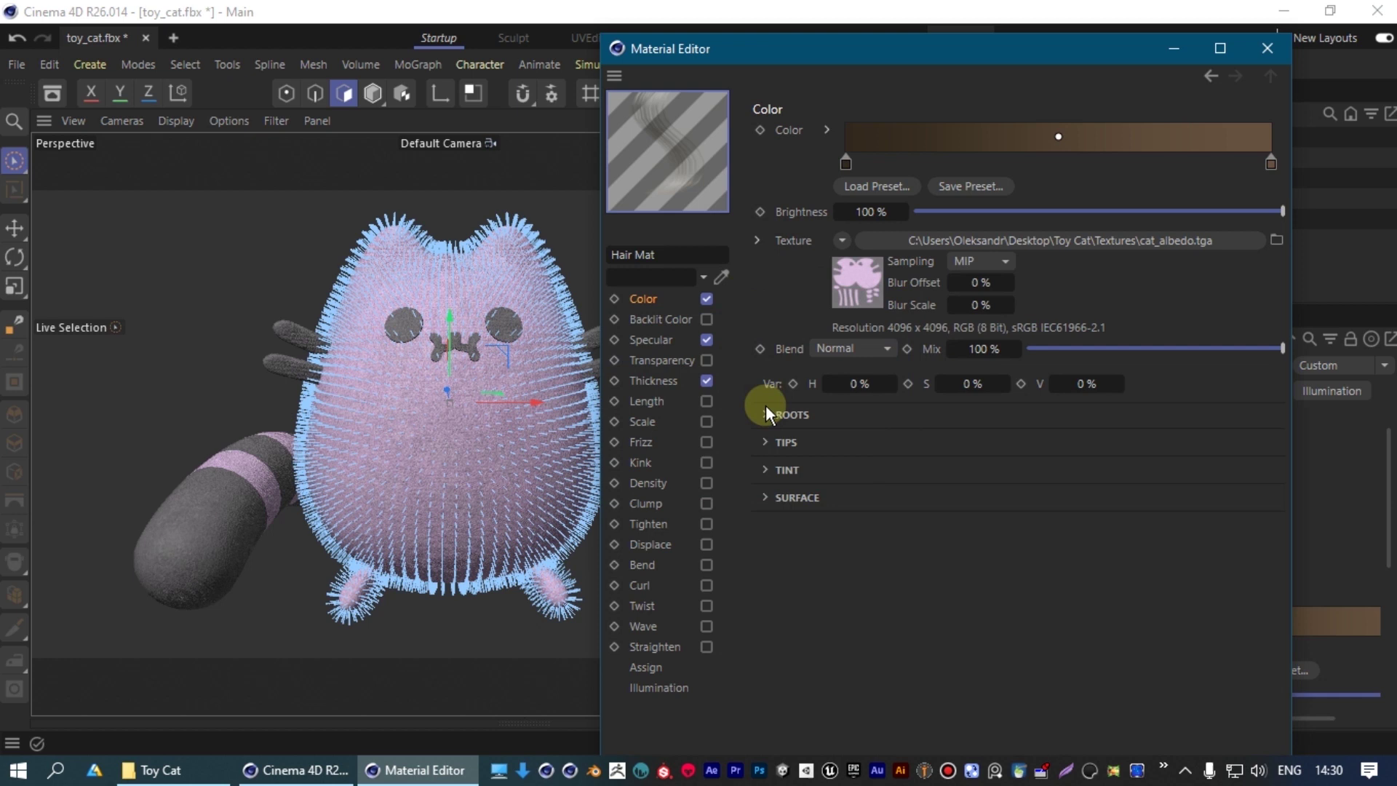
# Copy the cat_albedo.tga shader and paste it into the Roots texture.
pyautogui.click(765, 414)
pyautogui.click(844, 436)
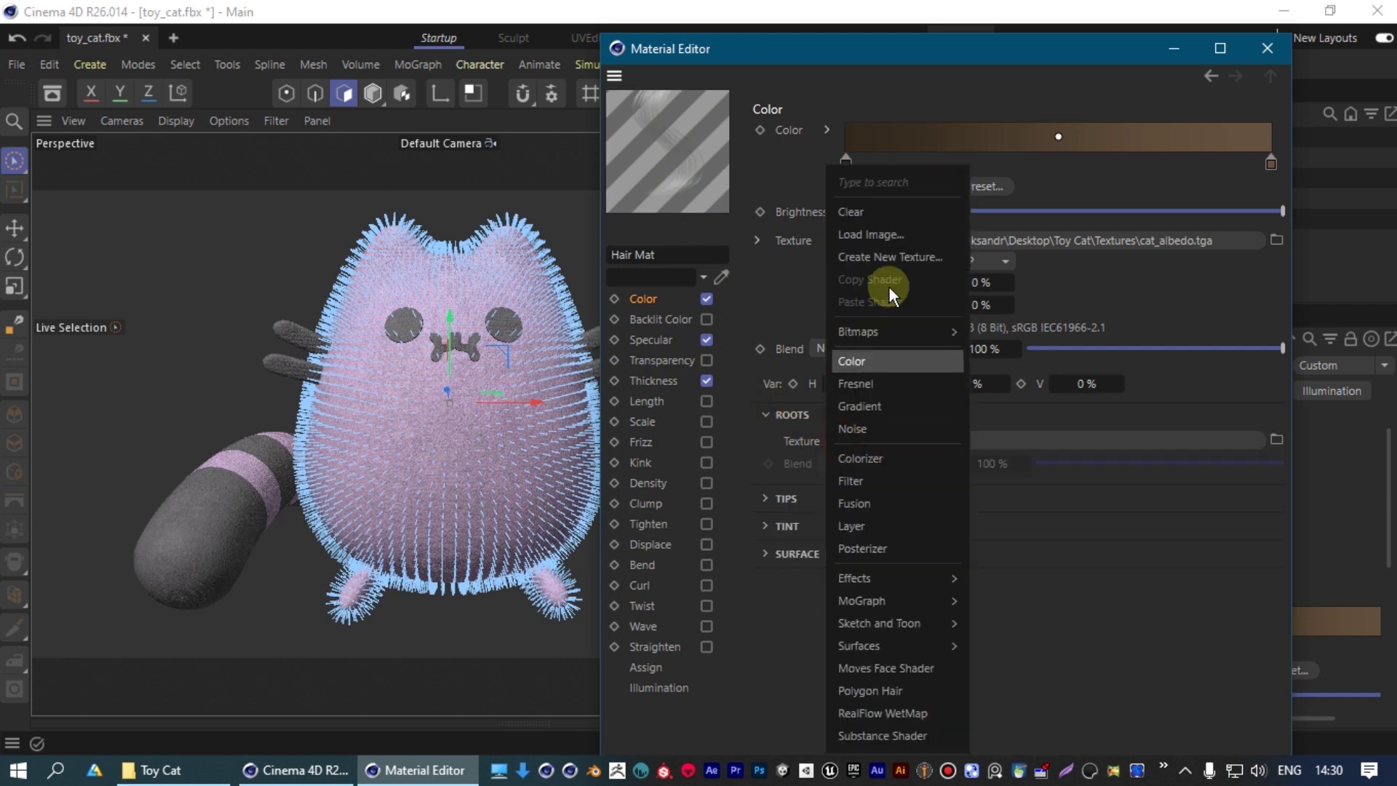
pyautogui.click(878, 237)
pyautogui.click(841, 241)
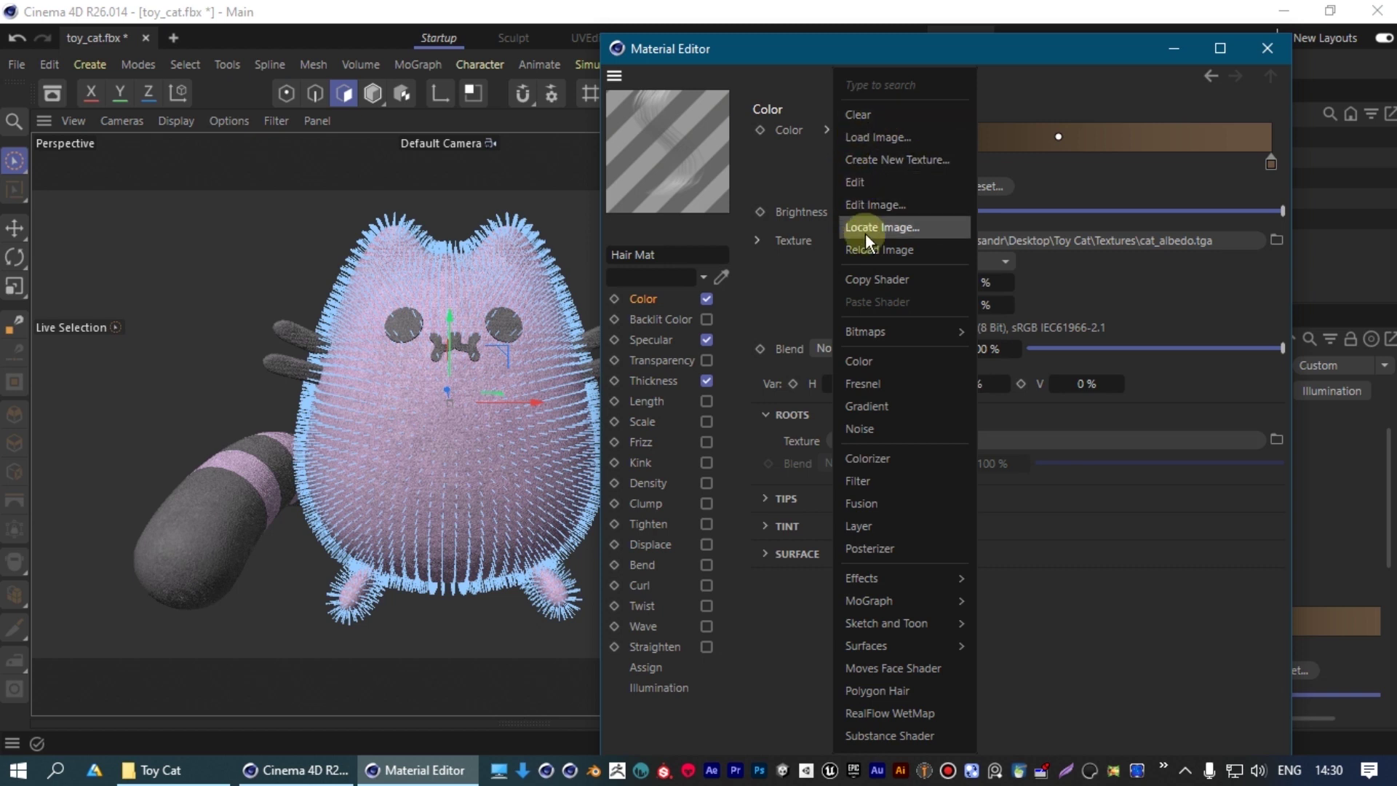
pyautogui.click(887, 279)
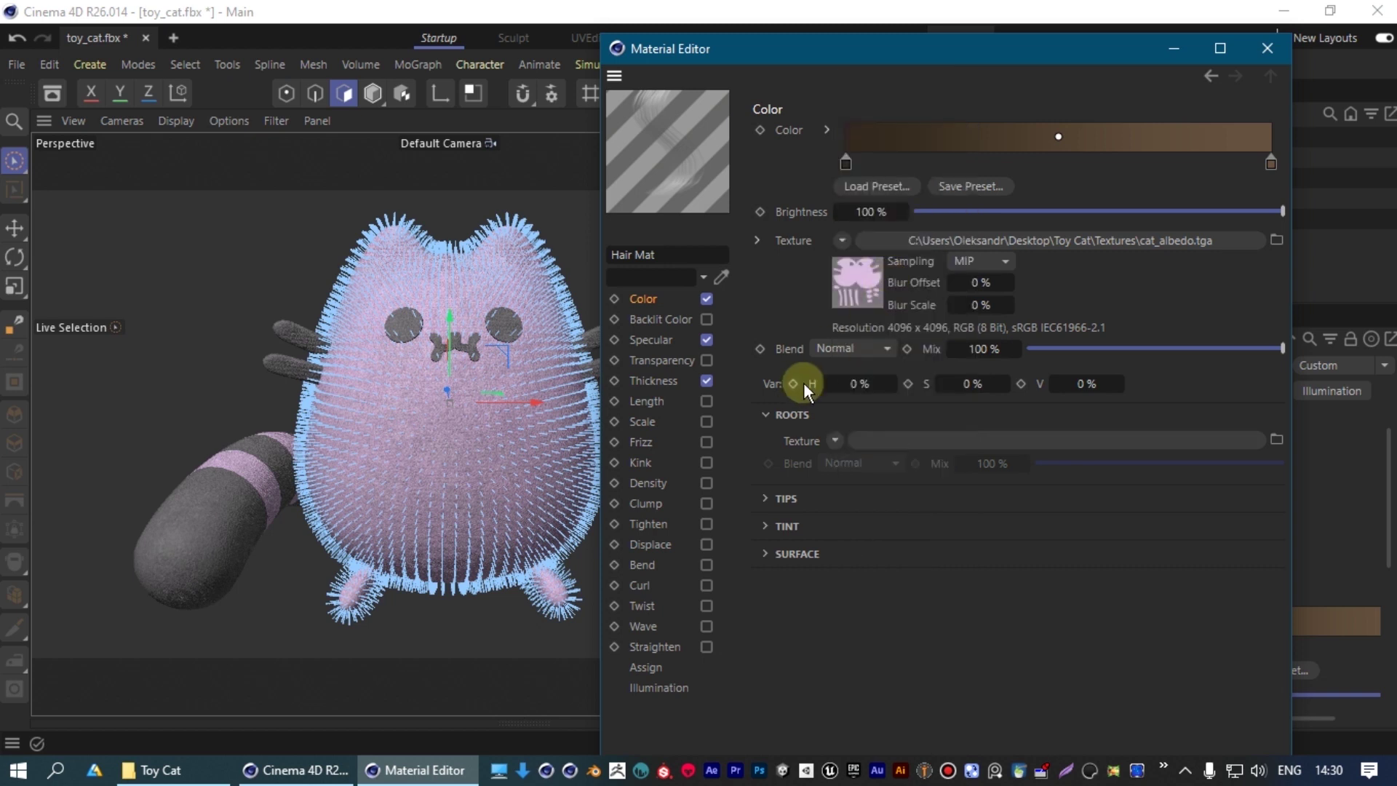
pyautogui.click(818, 443)
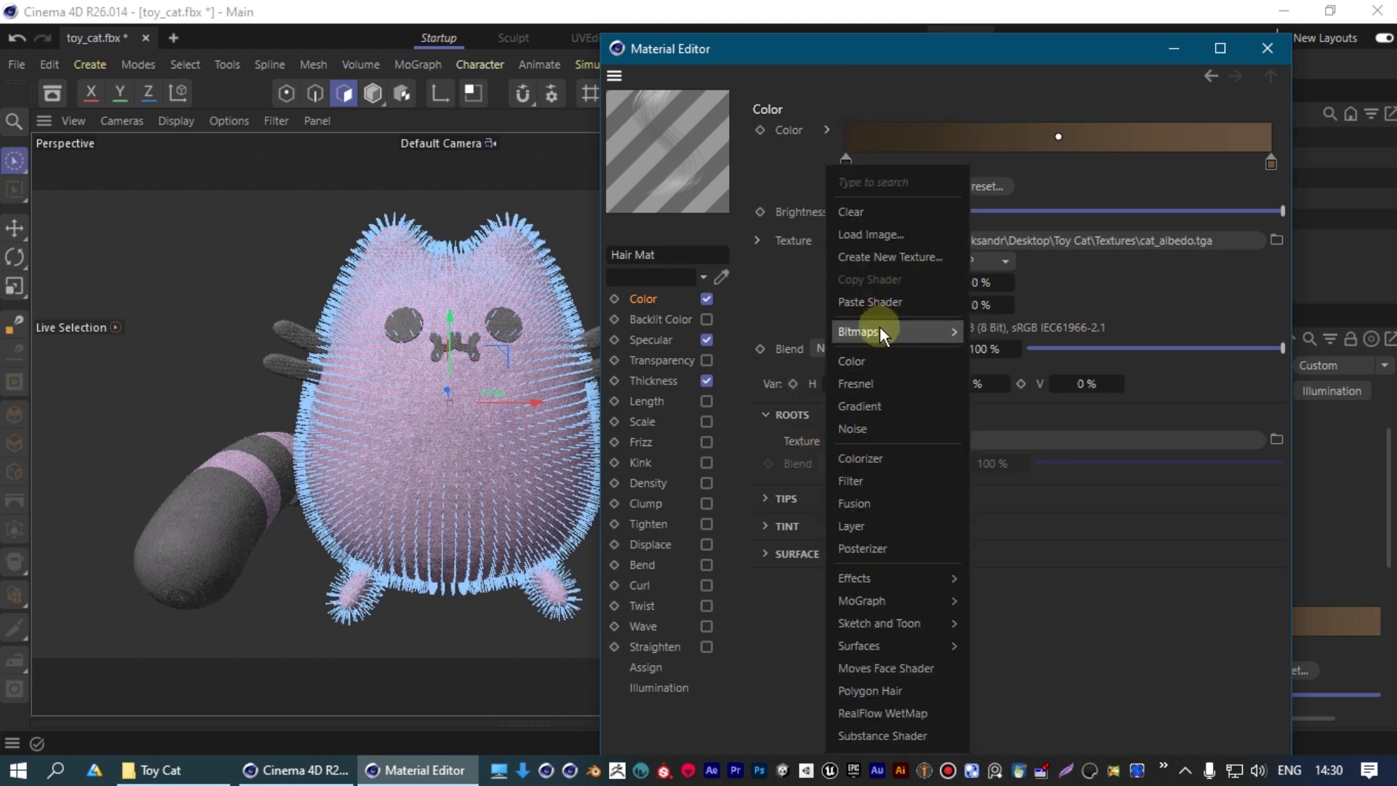
pyautogui.click(885, 304)
# Paste the cat_albedo.tga shader into the Tint texture.
pyautogui.click(771, 590)
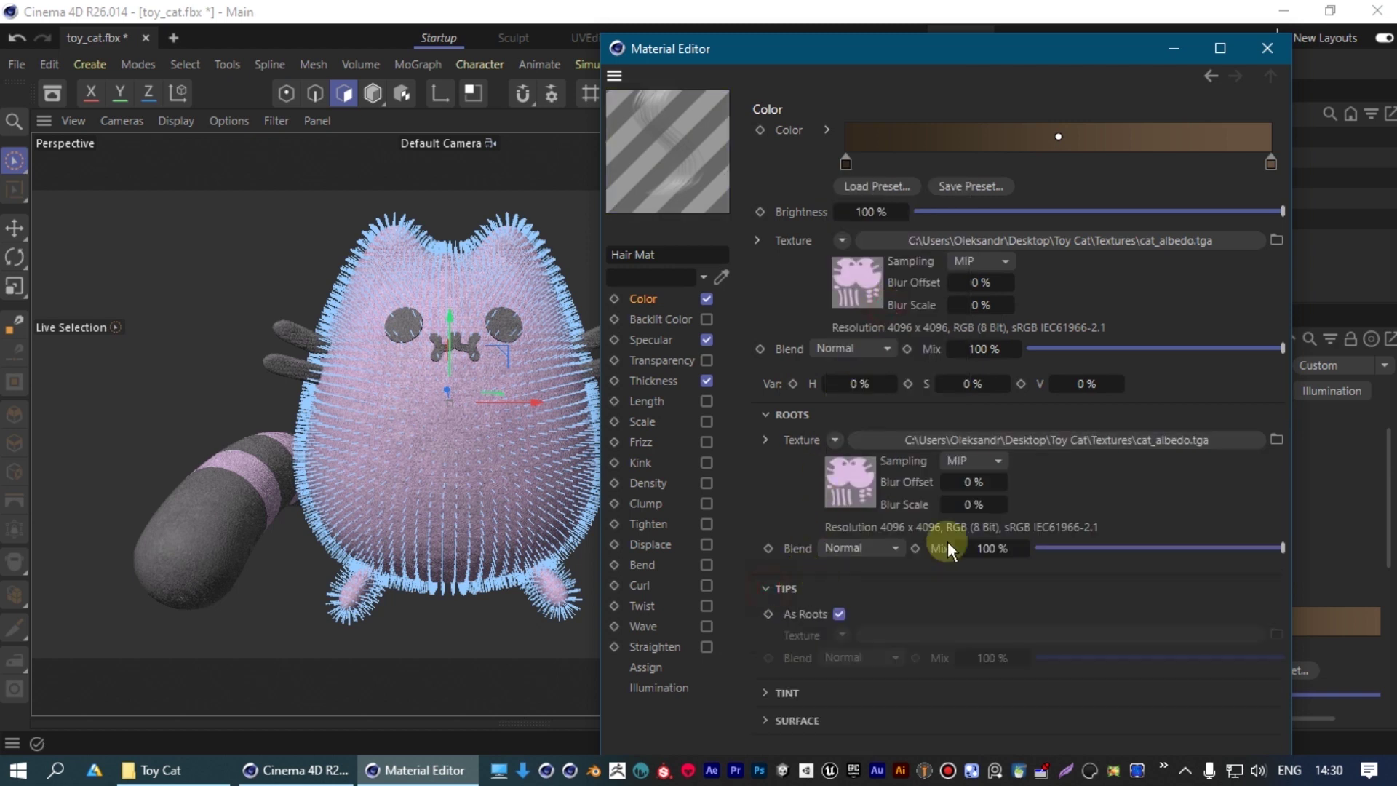
pyautogui.click(773, 691)
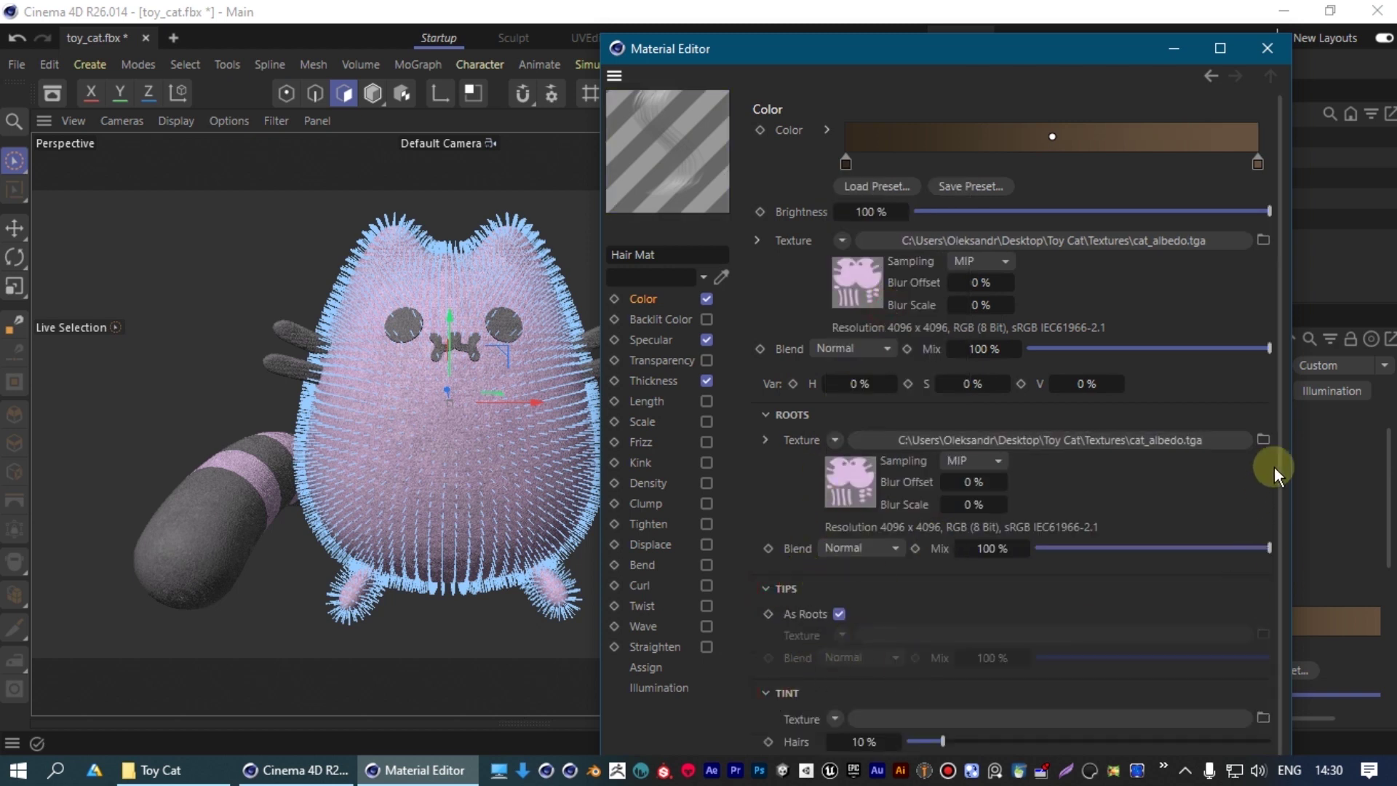
pyautogui.moveTo(1273, 465); pyautogui.dragTo(1289, 653)
pyautogui.click(834, 692)
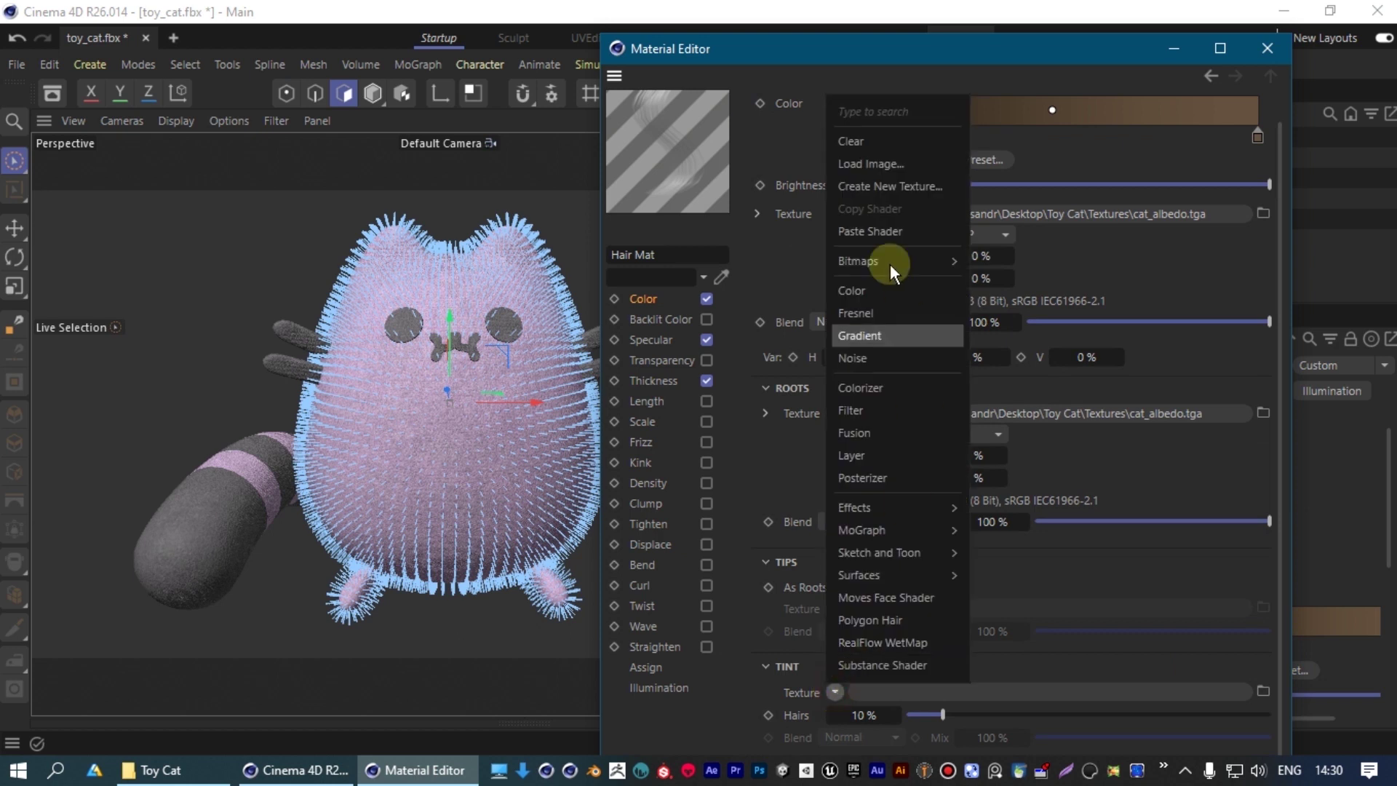
pyautogui.click(870, 230)
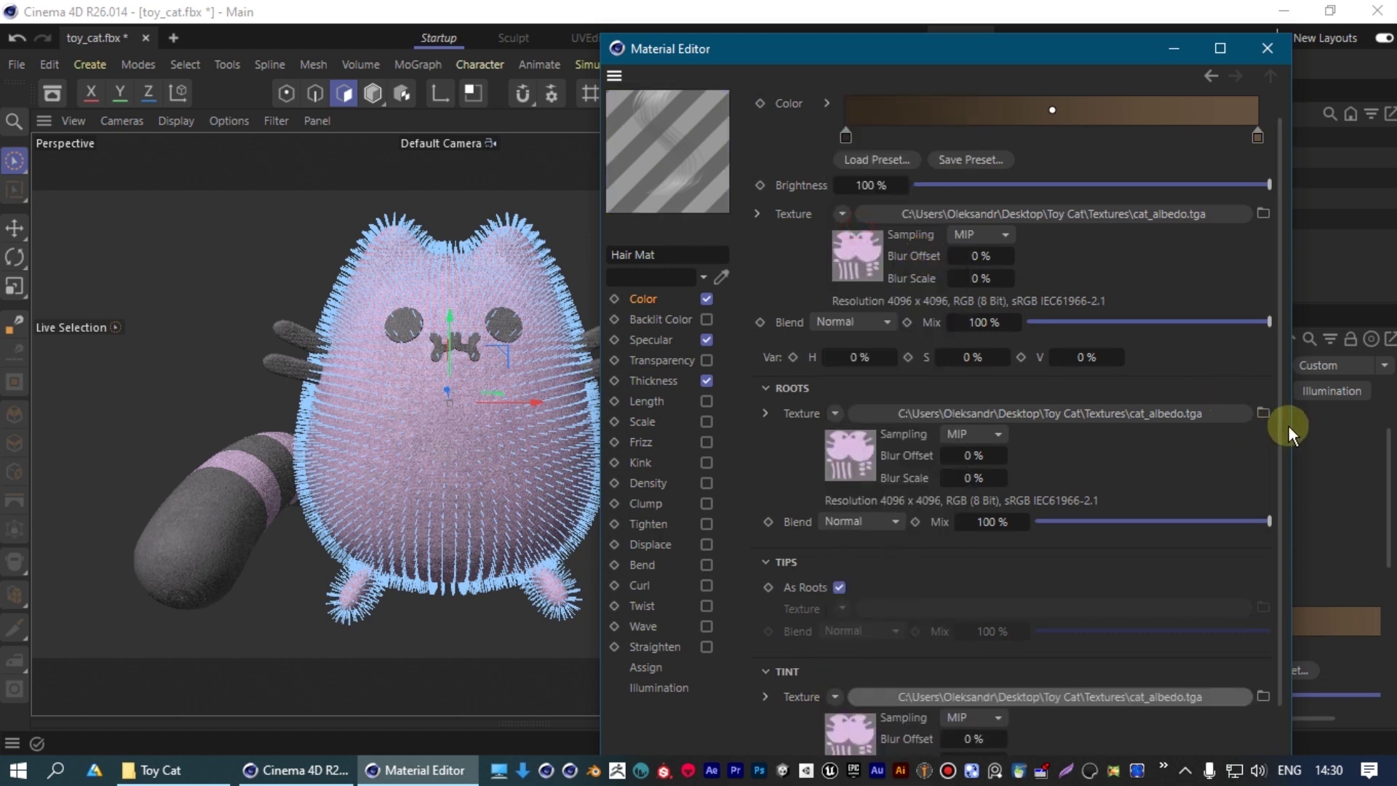
pyautogui.scroll(-3, 1289, 639)
# Enable Surface colouring on Hair Mat and render the textured fur.
pyautogui.moveTo(938, 62); pyautogui.dragTo(932, 29)
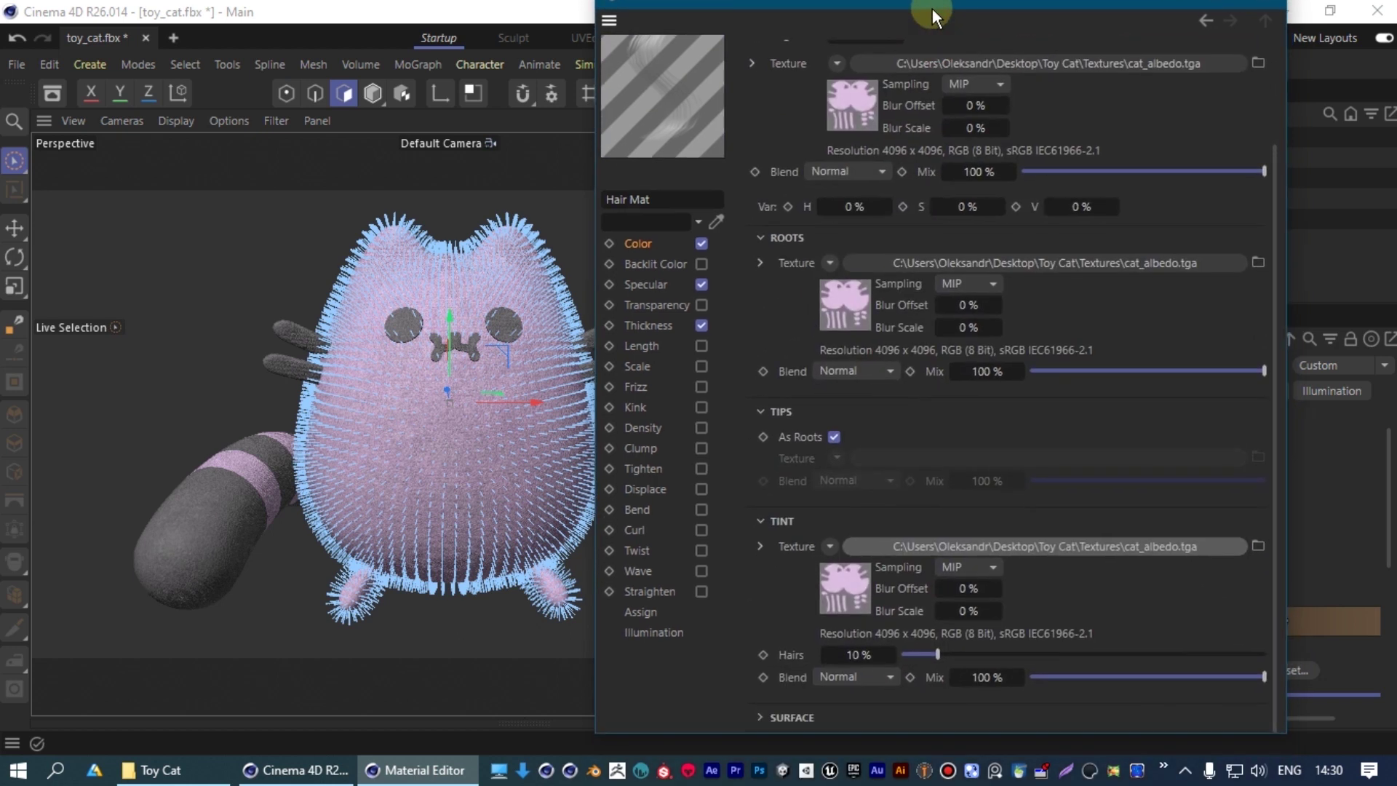
pyautogui.click(773, 743)
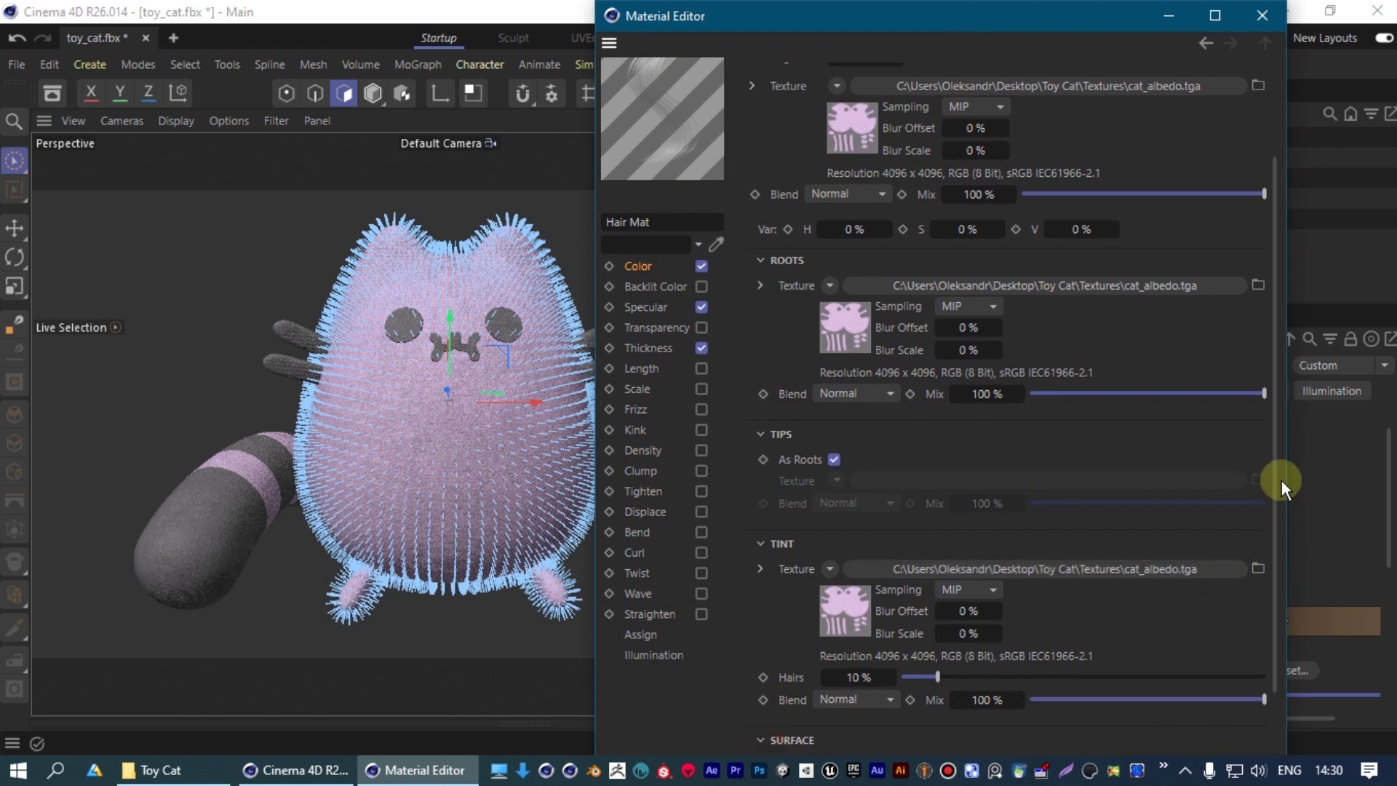
pyautogui.moveTo(1281, 478); pyautogui.dragTo(1260, 740)
pyautogui.click(826, 685)
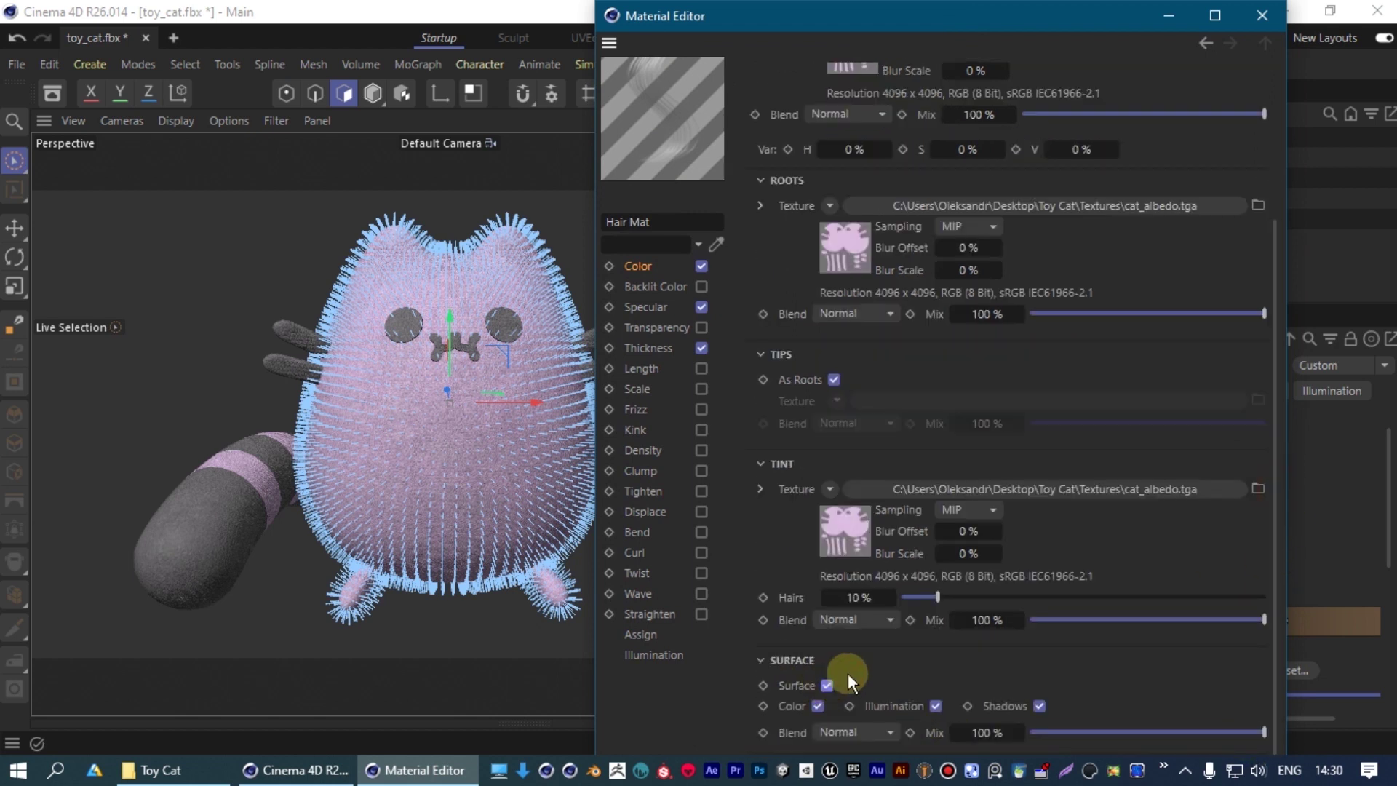
pyautogui.click(1262, 16)
pyautogui.hotkey('shift', 'r')
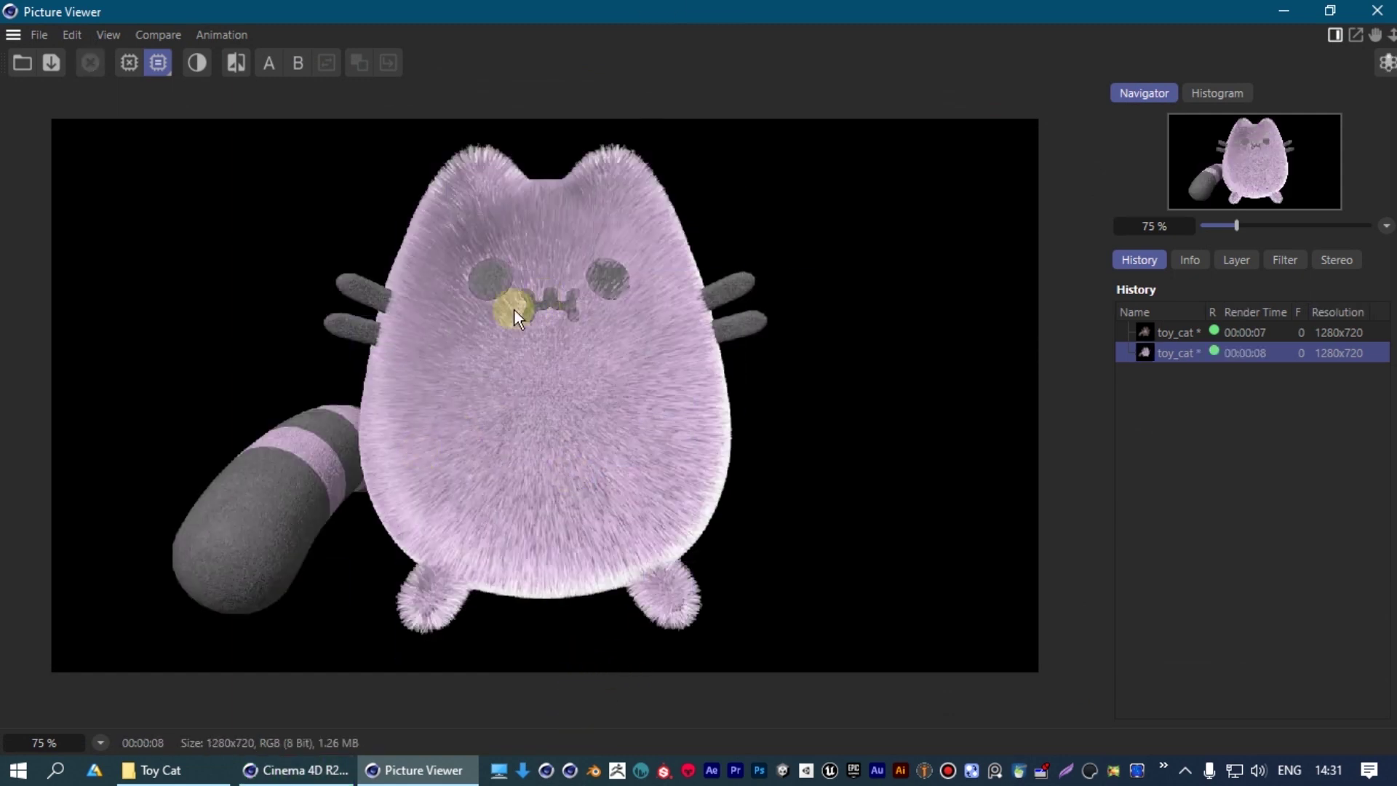
# Zoom in to inspect the lilac-fur render in Picture Viewer, then close it.
pyautogui.scroll(1, 550, 424)
pyautogui.scroll(-1, 555, 419)
pyautogui.scroll(1, 561, 413)
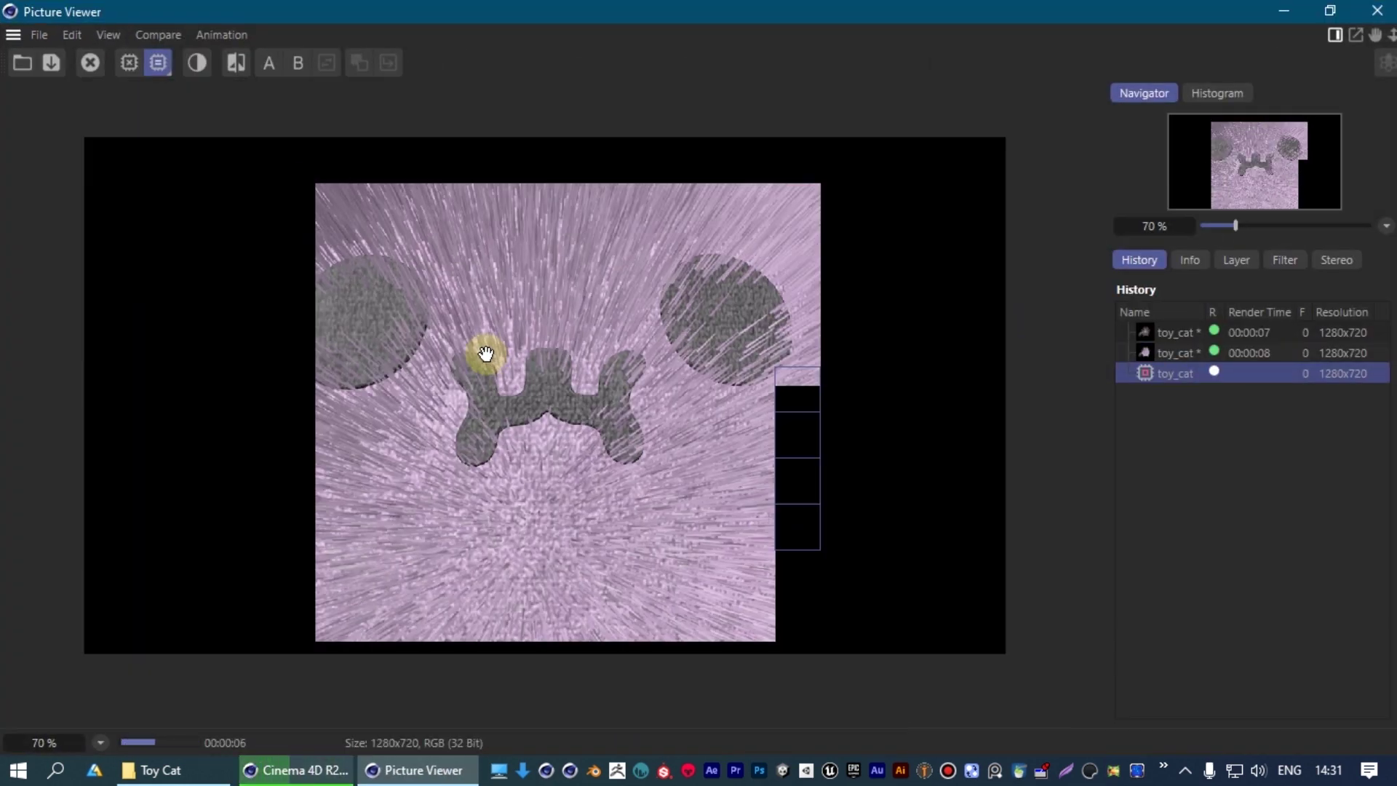
pyautogui.click(1376, 10)
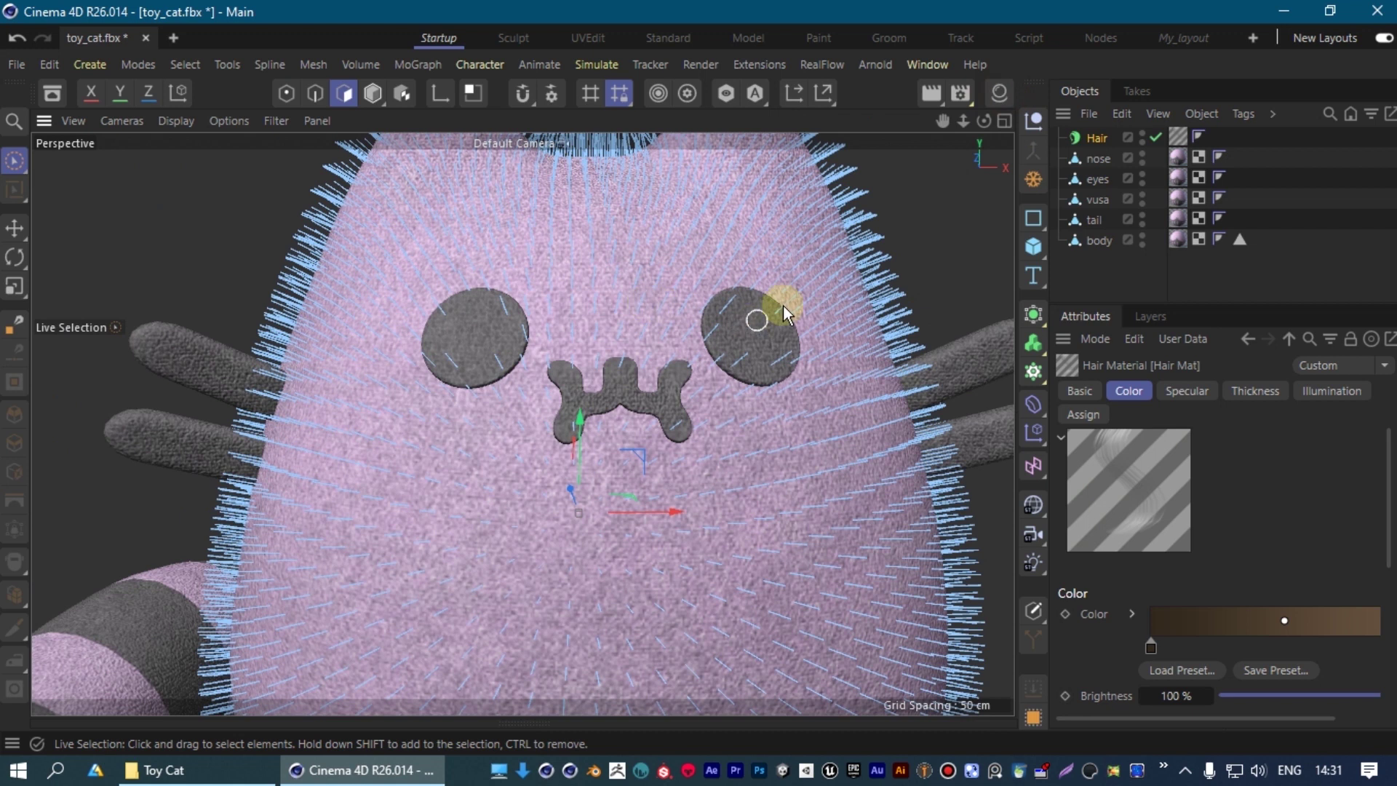
# Tear off the Hair Mode, Hair Tools and Hair Options submenus as floating palettes.
pyautogui.click(604, 54)
pyautogui.moveTo(629, 347)
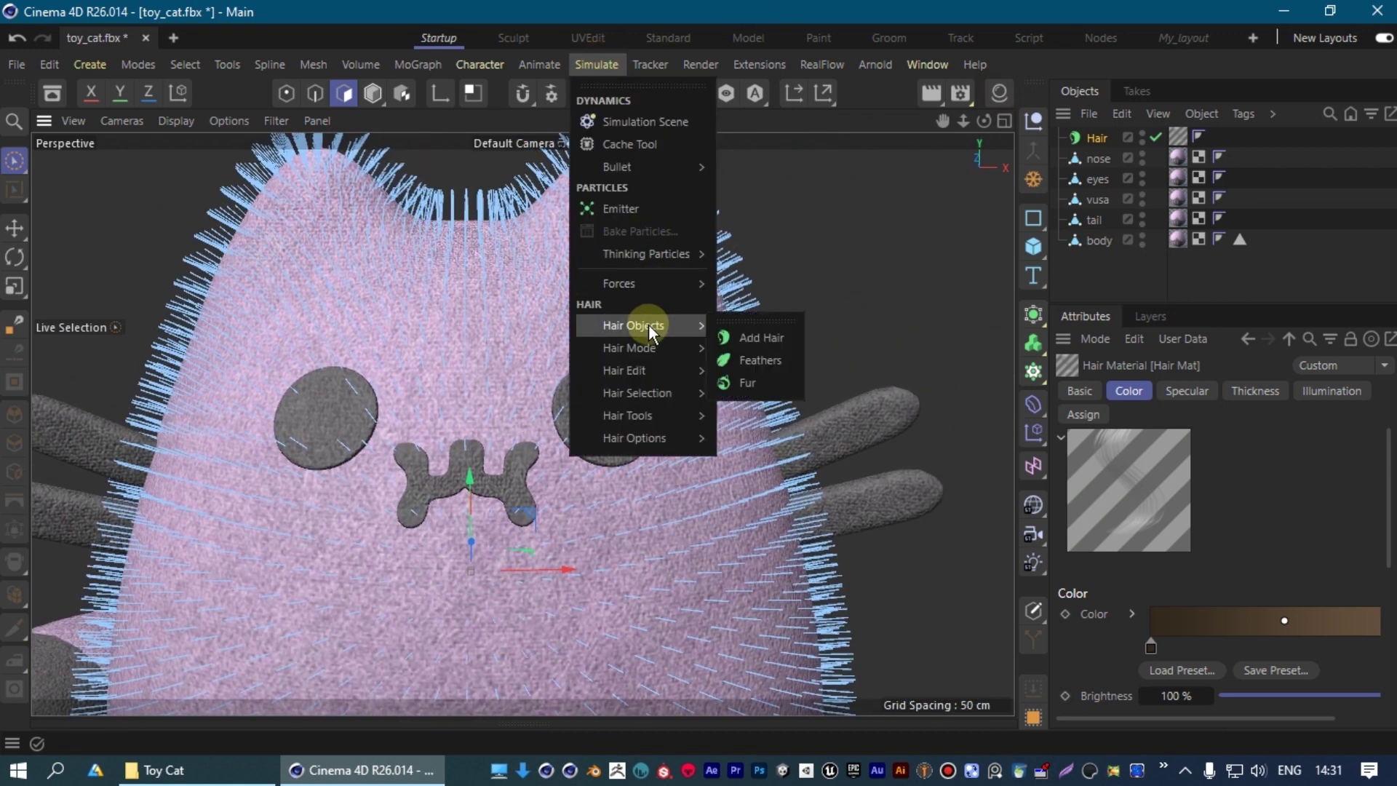
pyautogui.moveTo(749, 344); pyautogui.dragTo(884, 222)
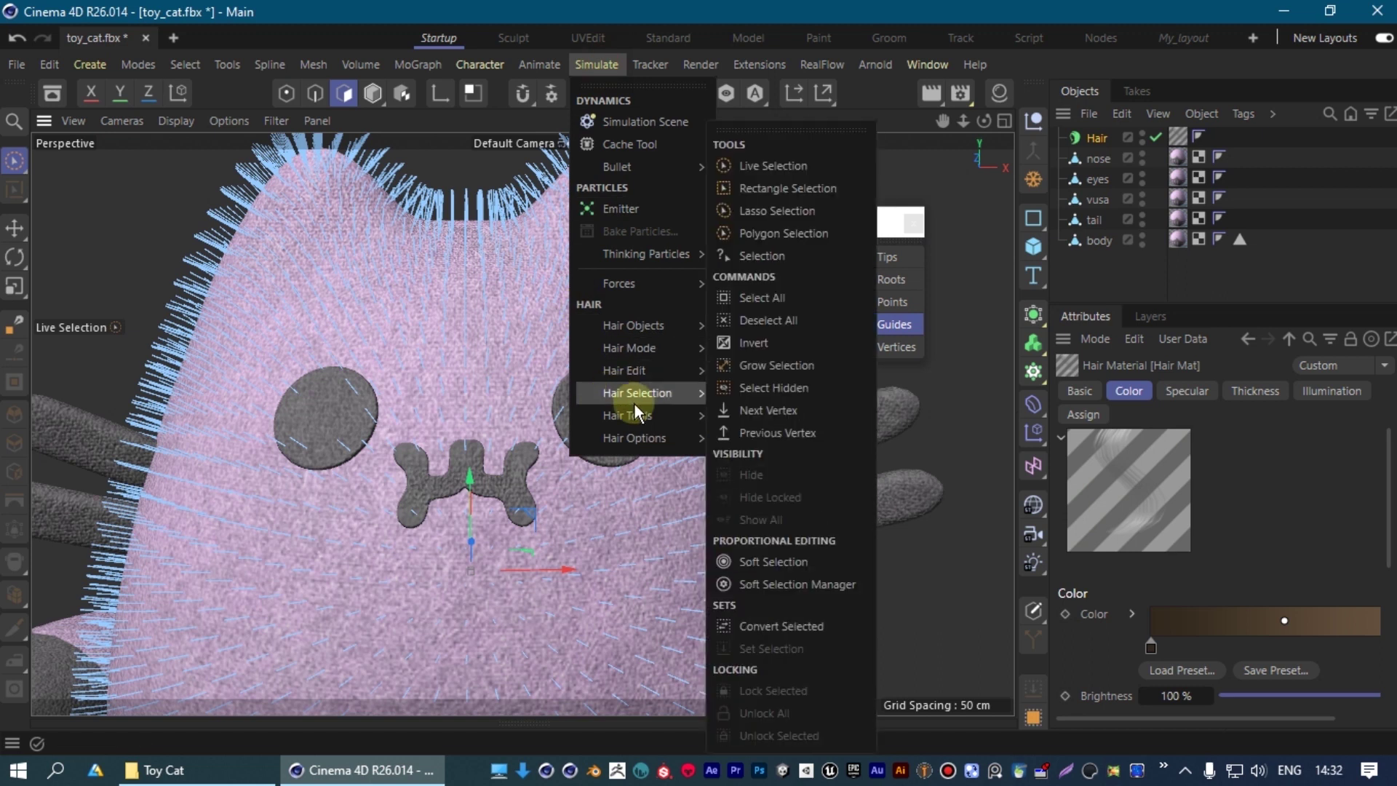
pyautogui.moveTo(627, 414)
pyautogui.moveTo(745, 412); pyautogui.dragTo(967, 222)
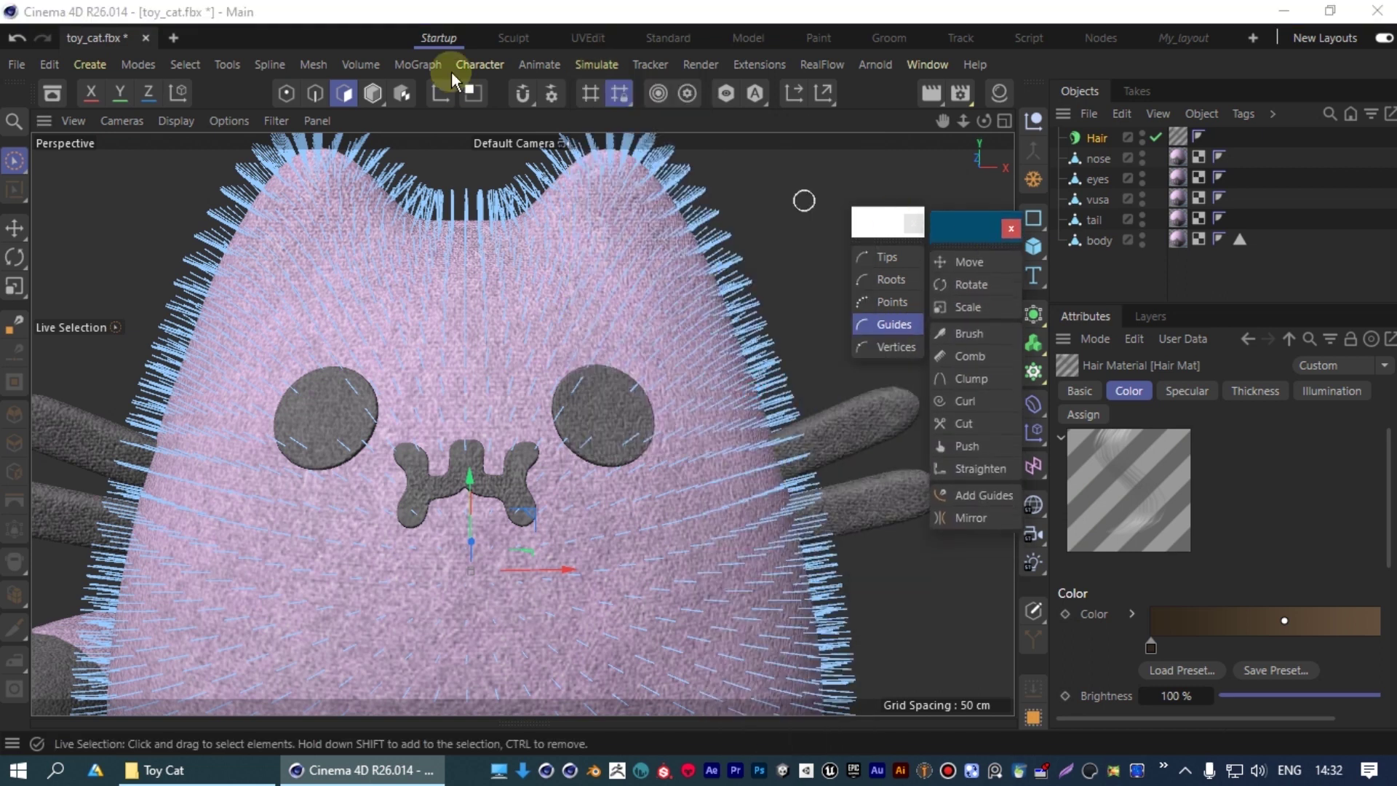
pyautogui.click(597, 64)
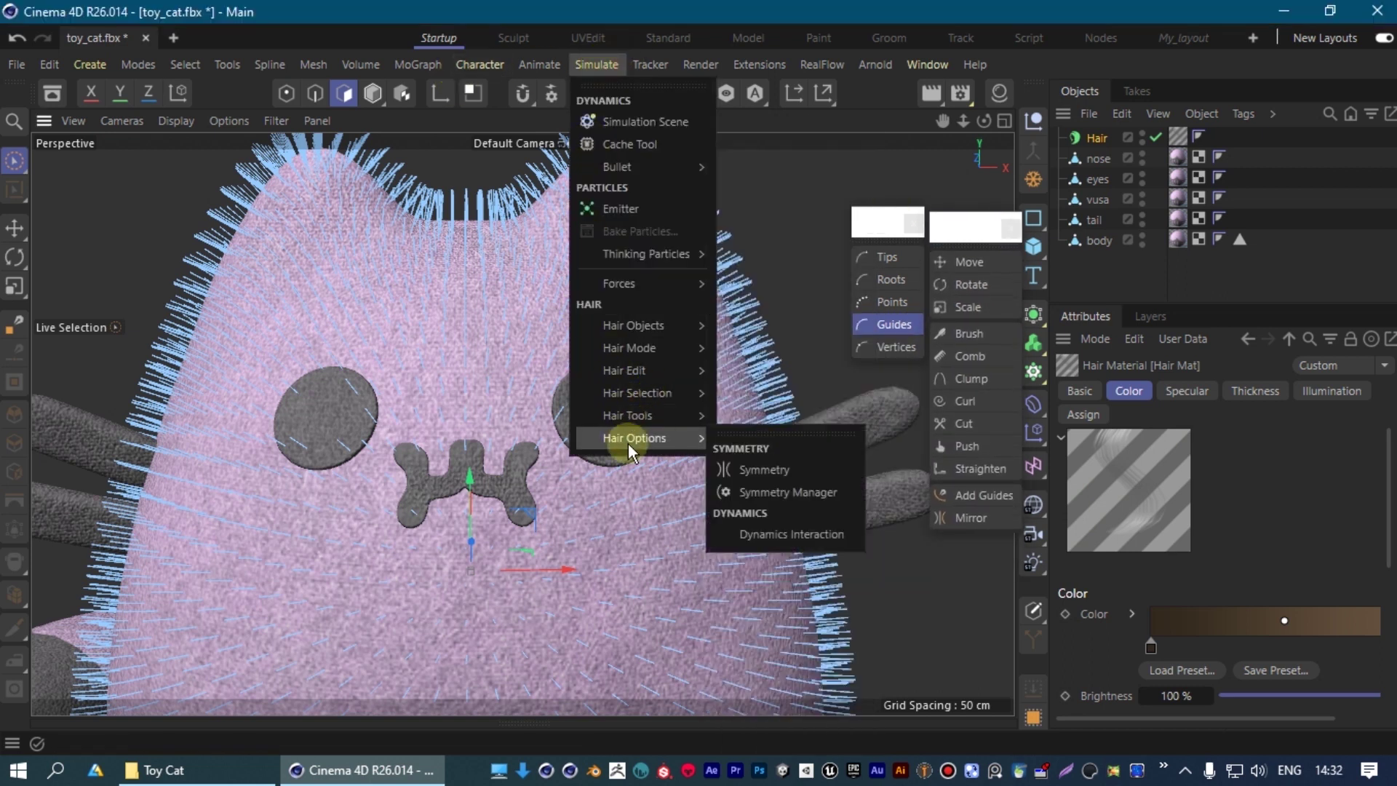
pyautogui.moveTo(738, 430)
pyautogui.mouseDown()
pyautogui.moveTo(770, 413)
pyautogui.moveTo(125, 181)
pyautogui.mouseUp()
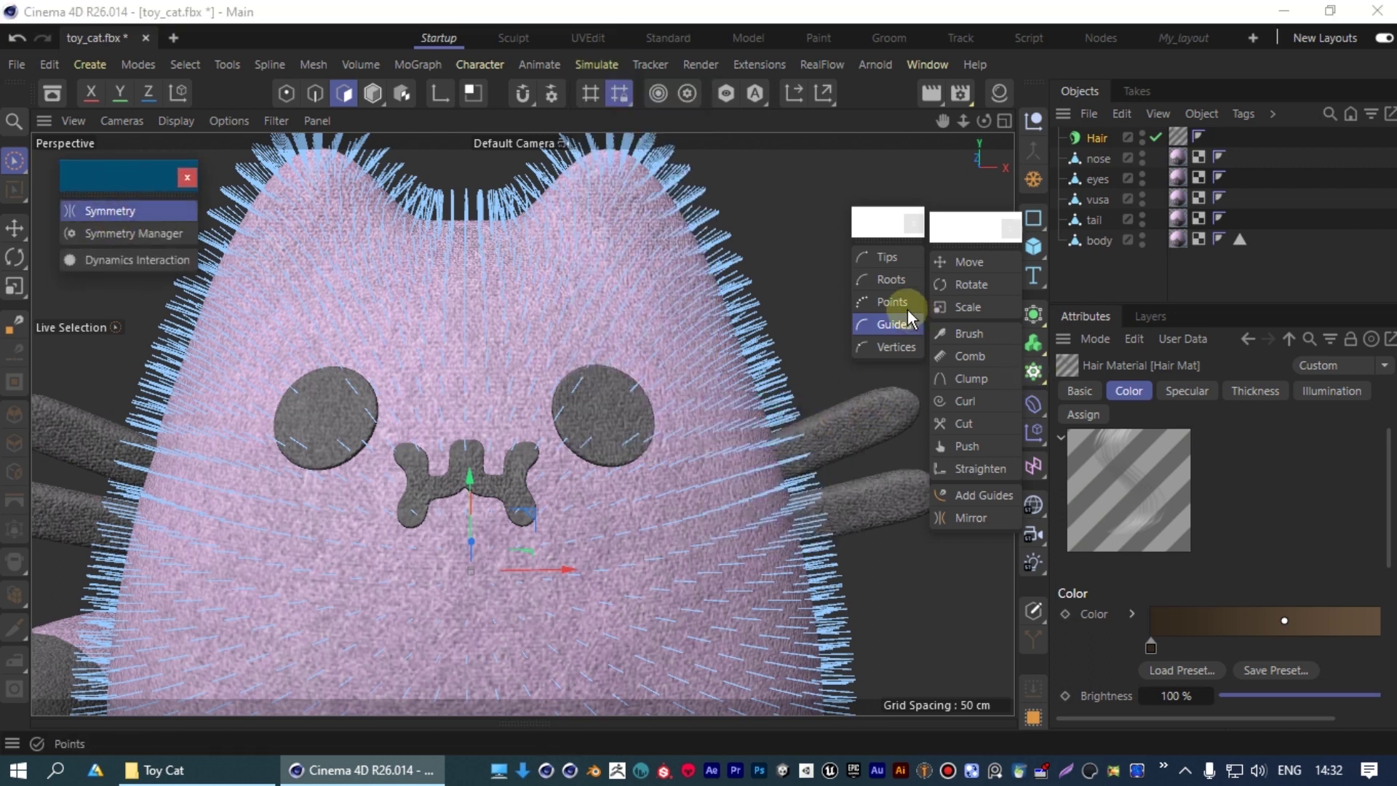
# With the Cut tool at radius 71, trim the hair over both eyes and the nose.
pyautogui.click(963, 424)
pyautogui.scroll(2, 596, 418)
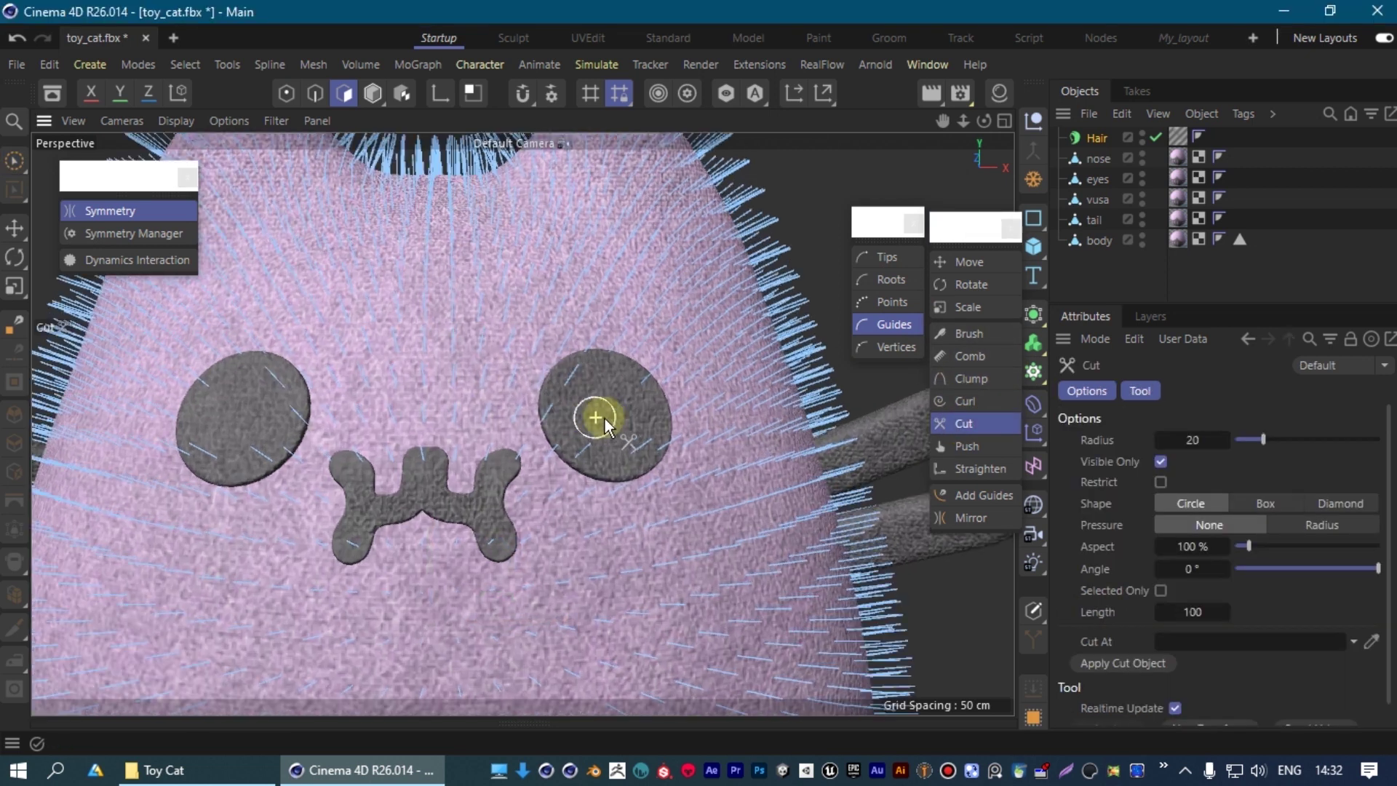
pyautogui.moveTo(604, 425); pyautogui.dragTo(622, 420, button='middle')
pyautogui.keyDown('alt'); pyautogui.moveTo(623, 421); pyautogui.dragTo(640, 390); pyautogui.keyUp('alt')
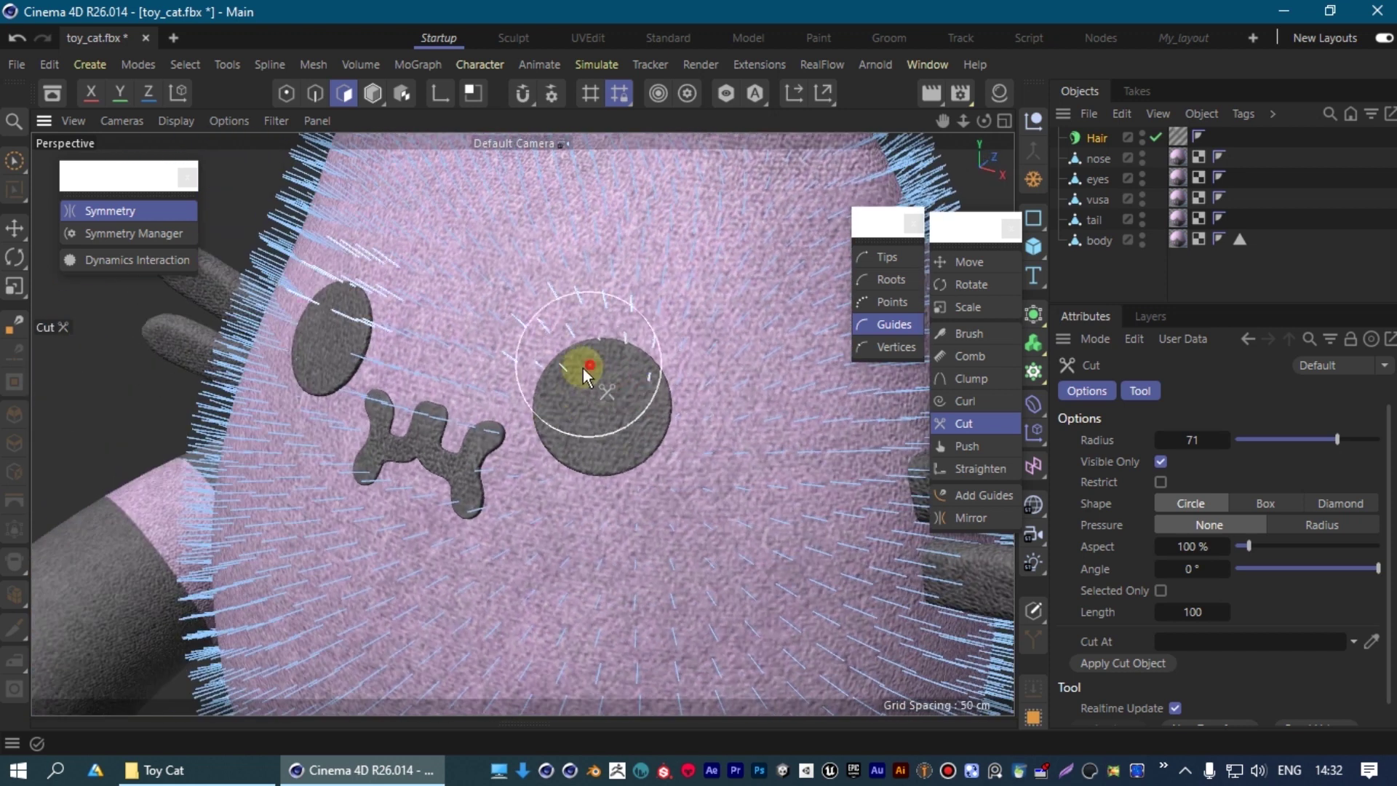
pyautogui.moveTo(465, 435)
pyautogui.keyDown('alt'); pyautogui.mouseDown()
pyautogui.moveTo(387, 448)
pyautogui.moveTo(399, 437)
pyautogui.moveTo(246, 385)
pyautogui.moveTo(510, 359)
pyautogui.moveTo(440, 456)
pyautogui.mouseUp(); pyautogui.keyUp('alt')
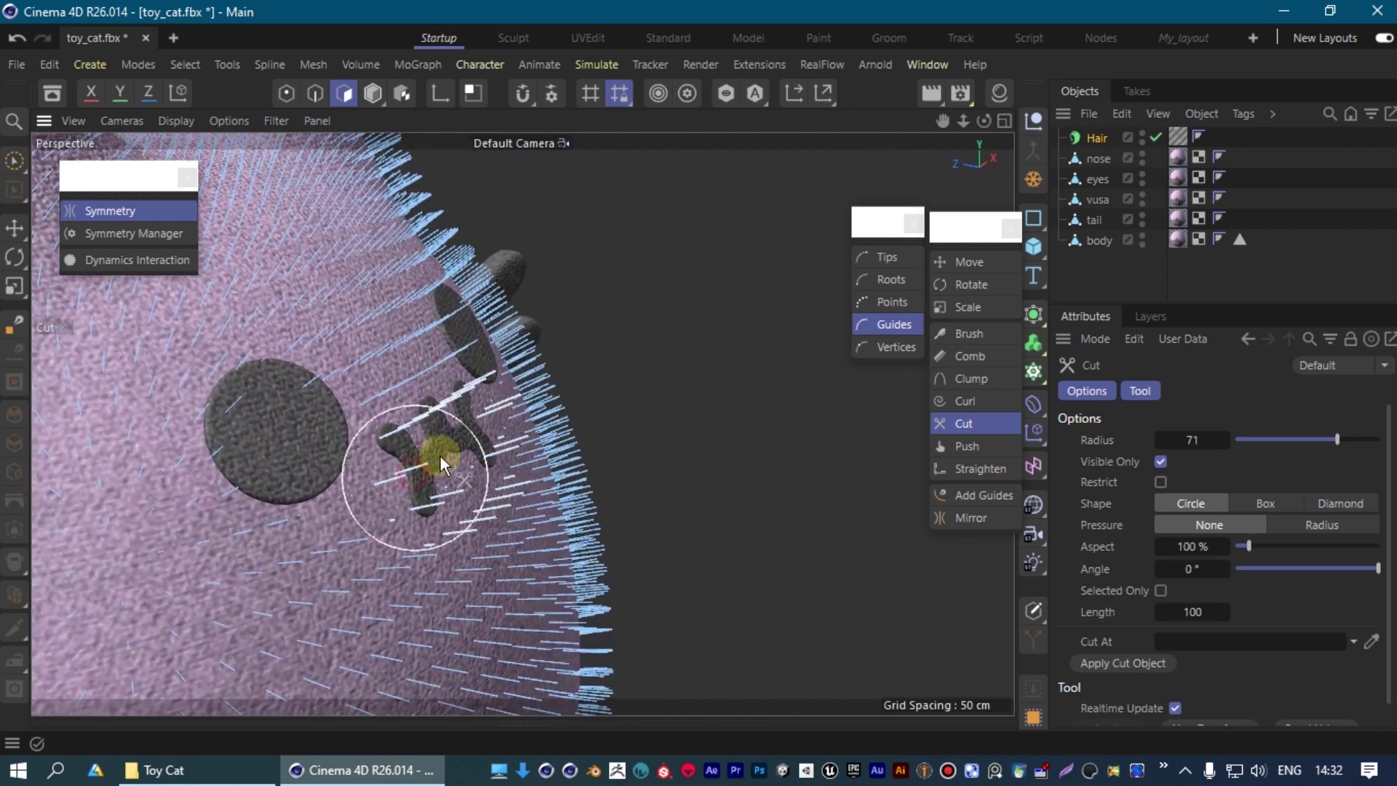
pyautogui.keyDown('alt'); pyautogui.moveTo(343, 404); pyautogui.dragTo(442, 456); pyautogui.keyUp('alt')
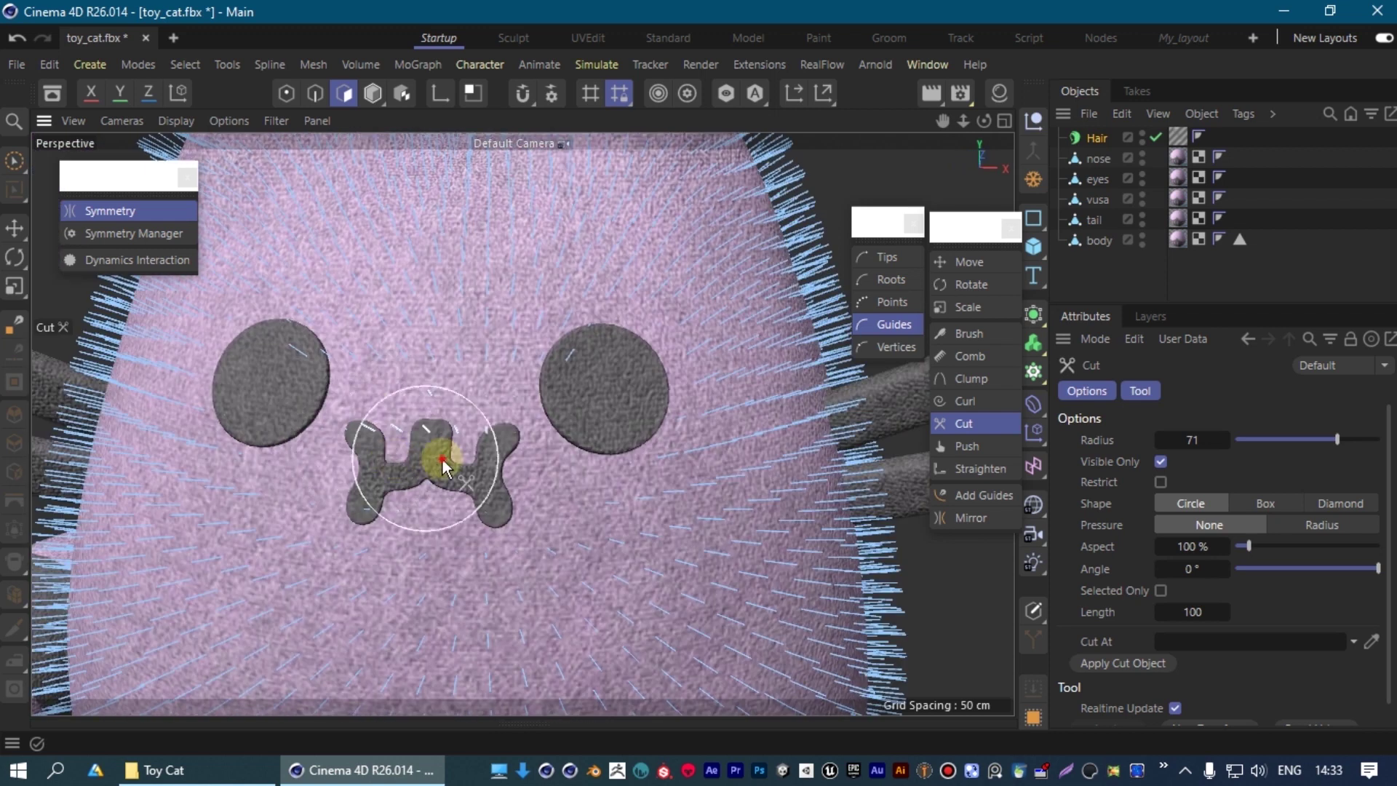
pyautogui.moveTo(610, 439)
pyautogui.keyDown('alt'); pyautogui.mouseDown()
pyautogui.moveTo(611, 373)
pyautogui.moveTo(507, 317)
pyautogui.moveTo(551, 342)
pyautogui.moveTo(693, 320)
pyautogui.mouseUp(); pyautogui.keyUp('alt')
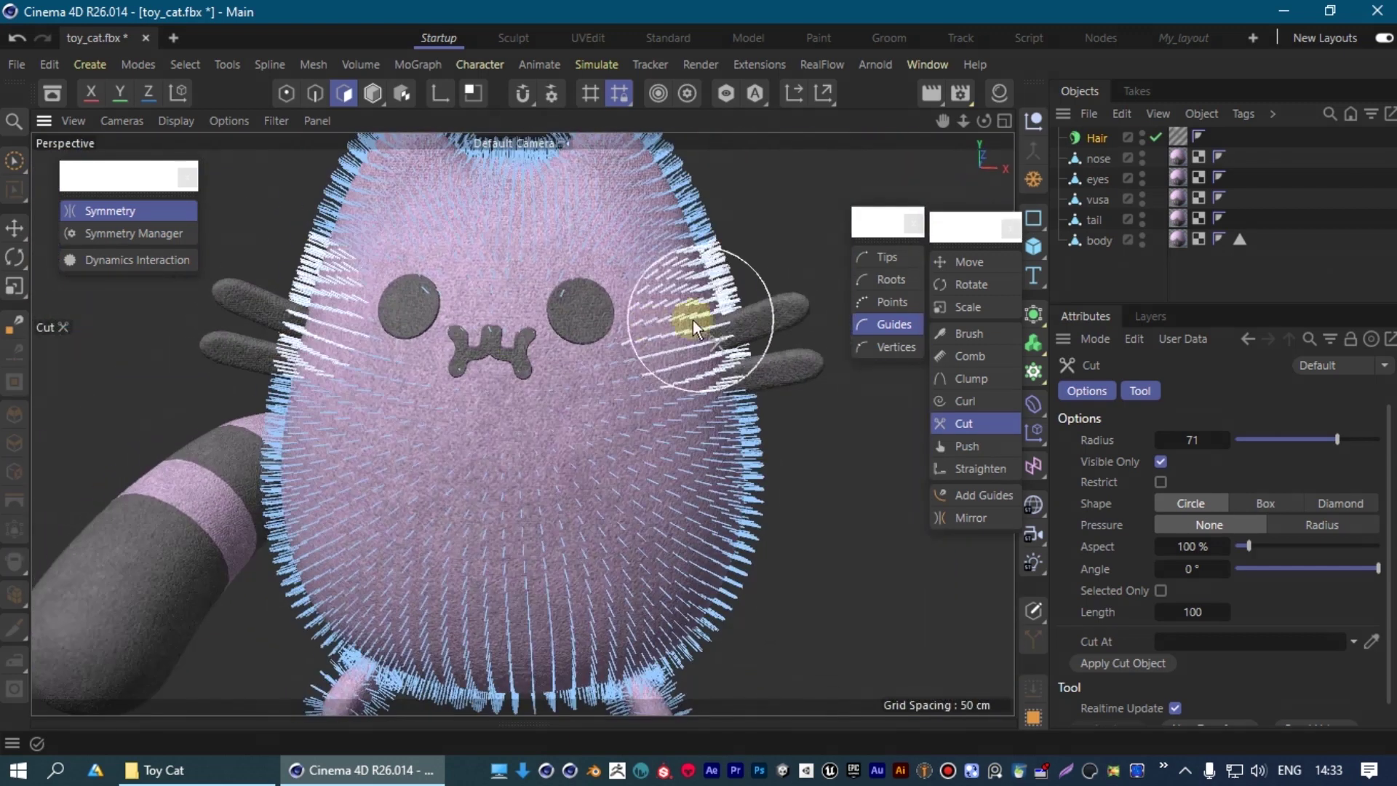
# Render the trimmed fur and zoom around the result in Picture Viewer.
pyautogui.hotkey('shift', 'r')
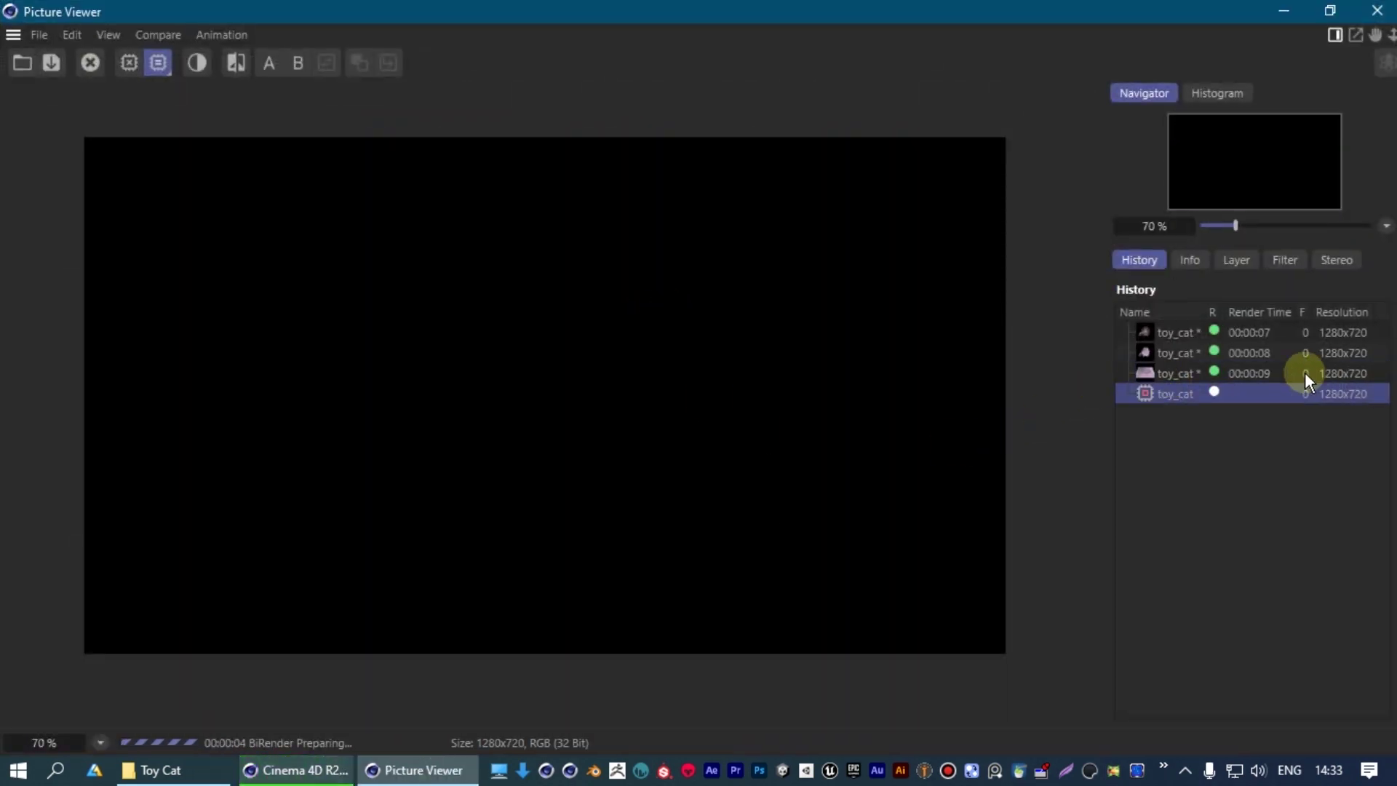
pyautogui.scroll(2, 456, 250)
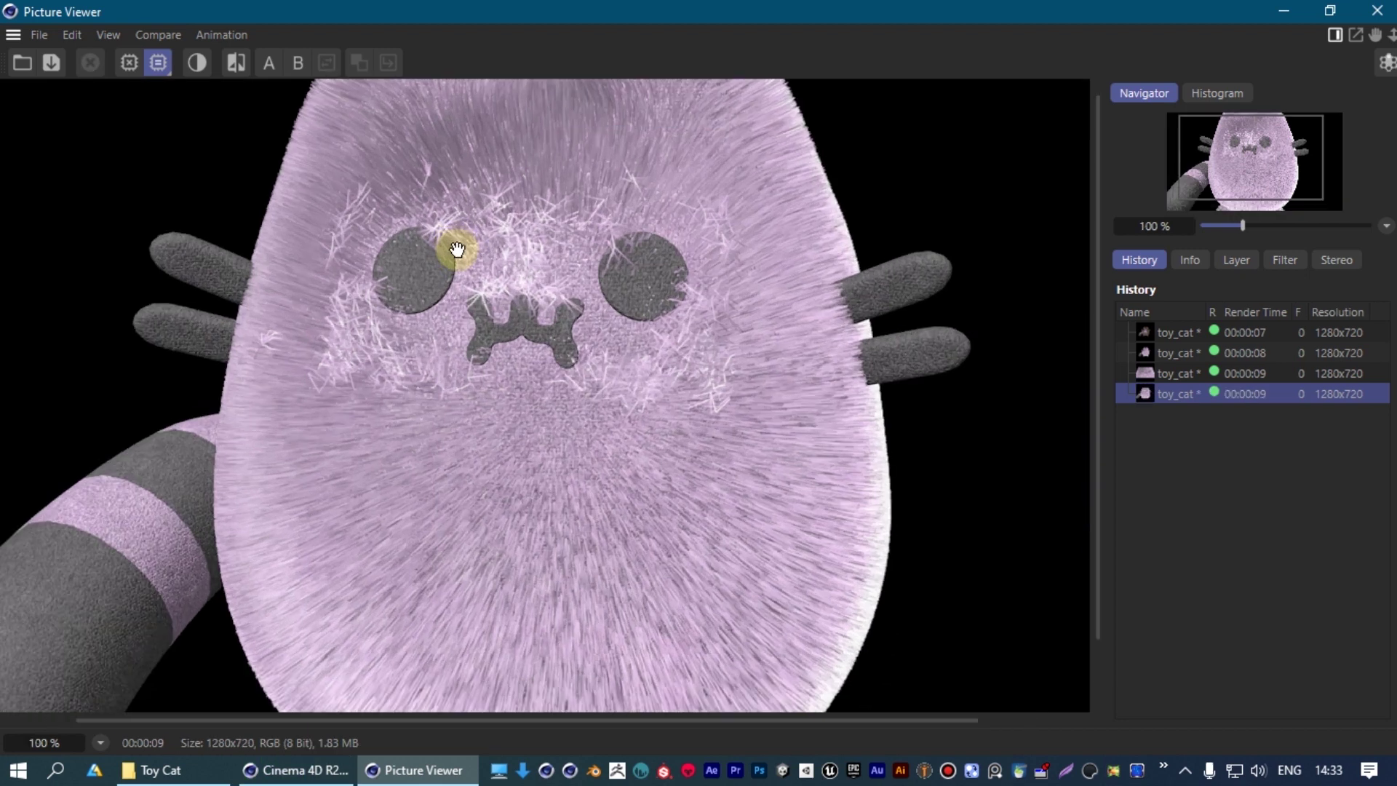
pyautogui.scroll(1, 457, 249)
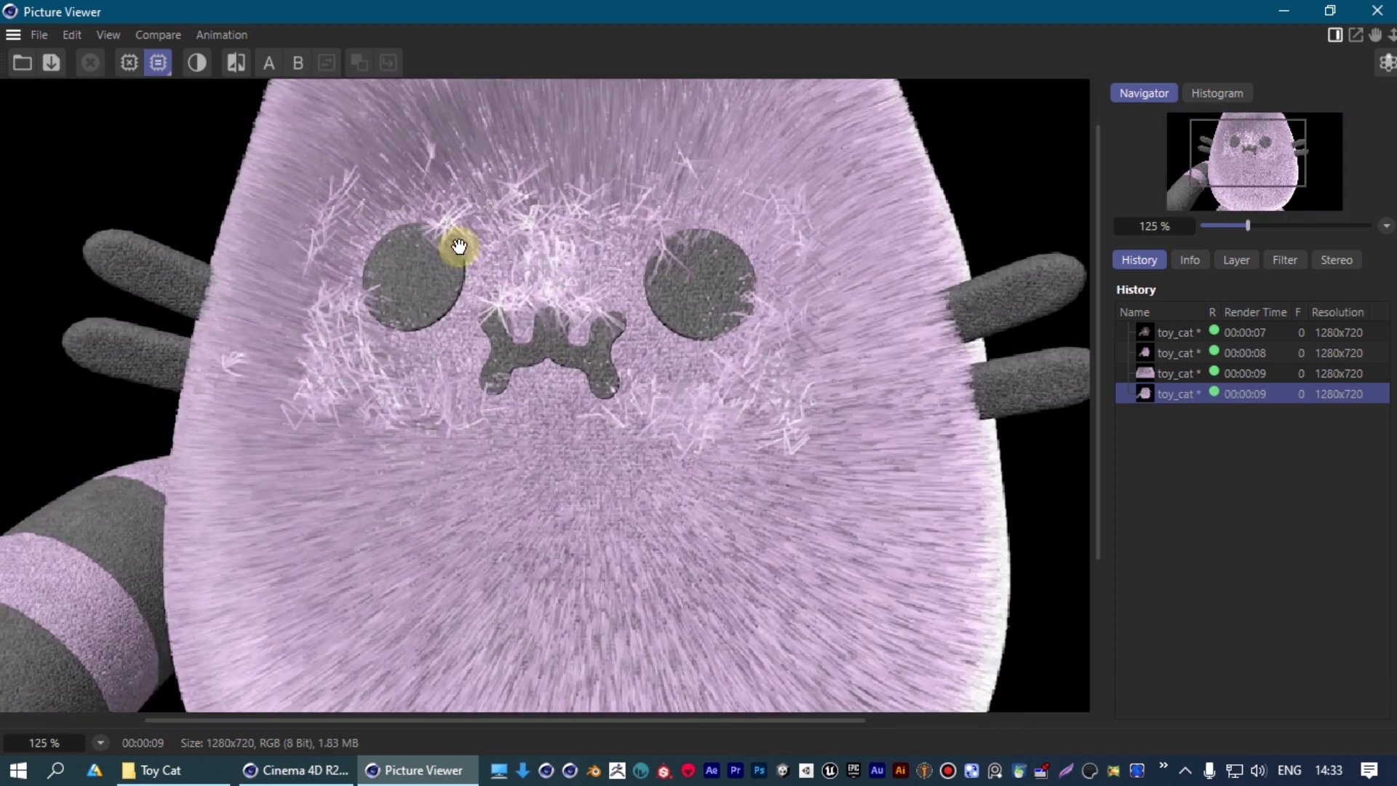
pyautogui.scroll(-1, 459, 246)
pyautogui.scroll(1, 459, 244)
# Close the render and set up the hair Brush tool on tips with radius 60.
pyautogui.click(1373, 13)
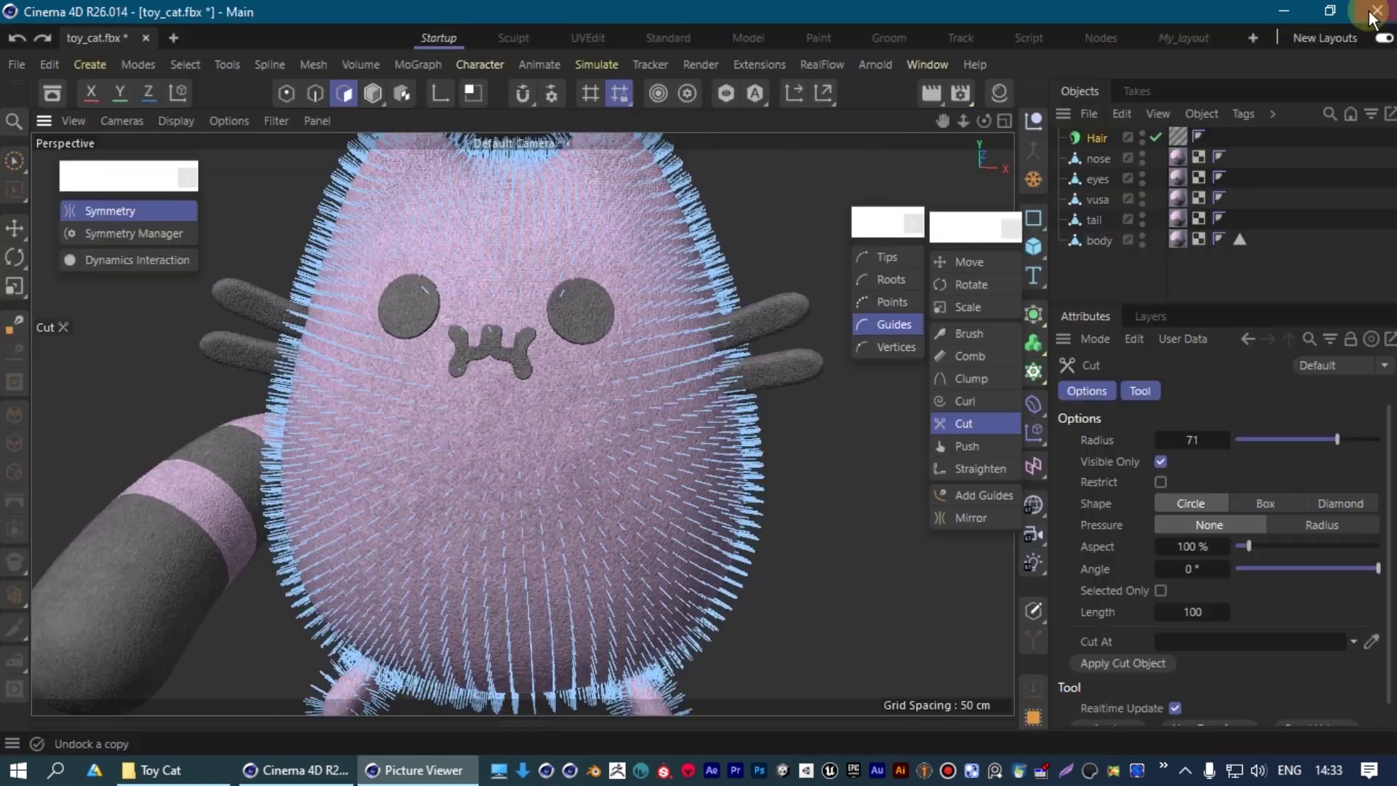
pyautogui.scroll(3, 532, 320)
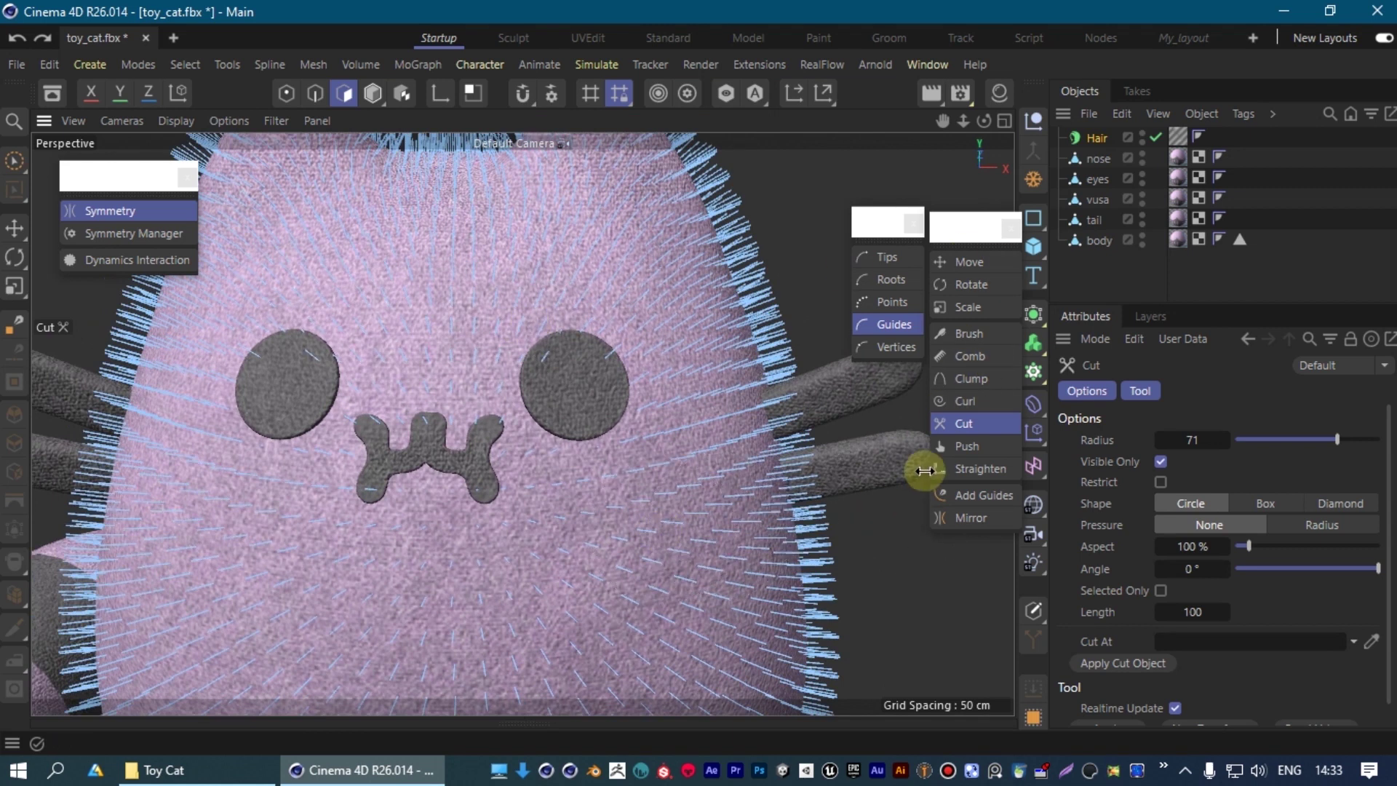
pyautogui.click(971, 333)
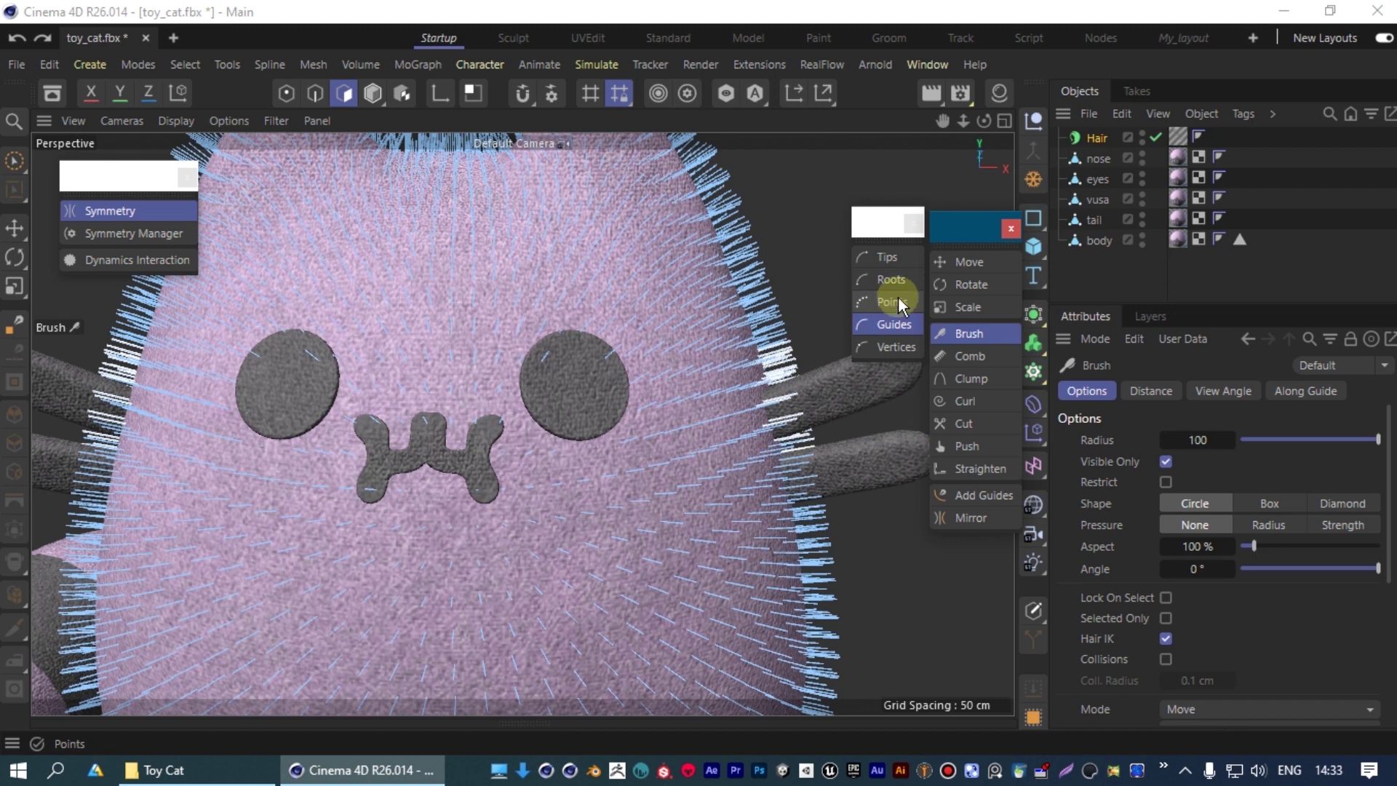
pyautogui.click(887, 256)
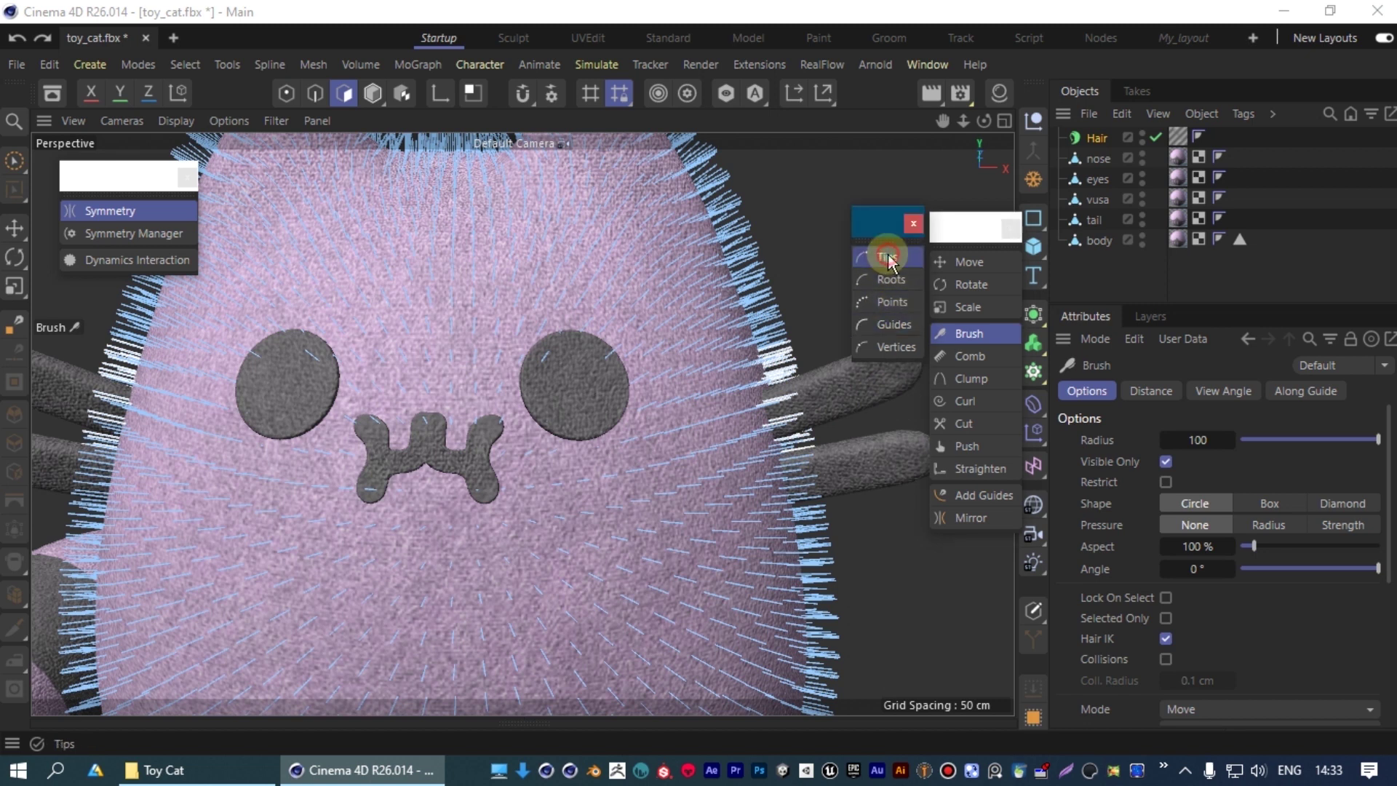
pyautogui.moveTo(1377, 439); pyautogui.dragTo(1323, 439)
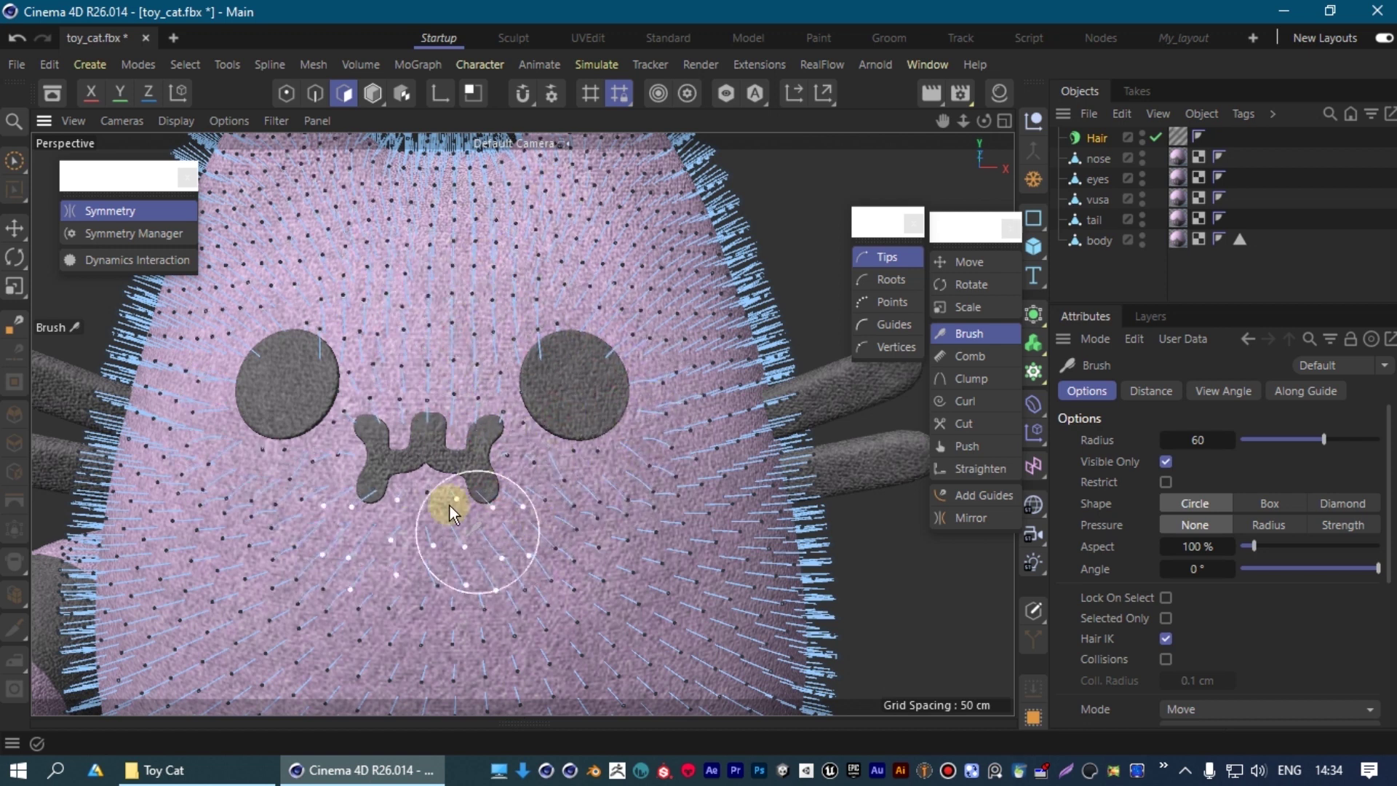
# With a larger brush, comb the hair on the cat's right side to hang downward.
pyautogui.keyDown('alt'); pyautogui.moveTo(491, 553); pyautogui.dragTo(375, 509); pyautogui.keyUp('alt')
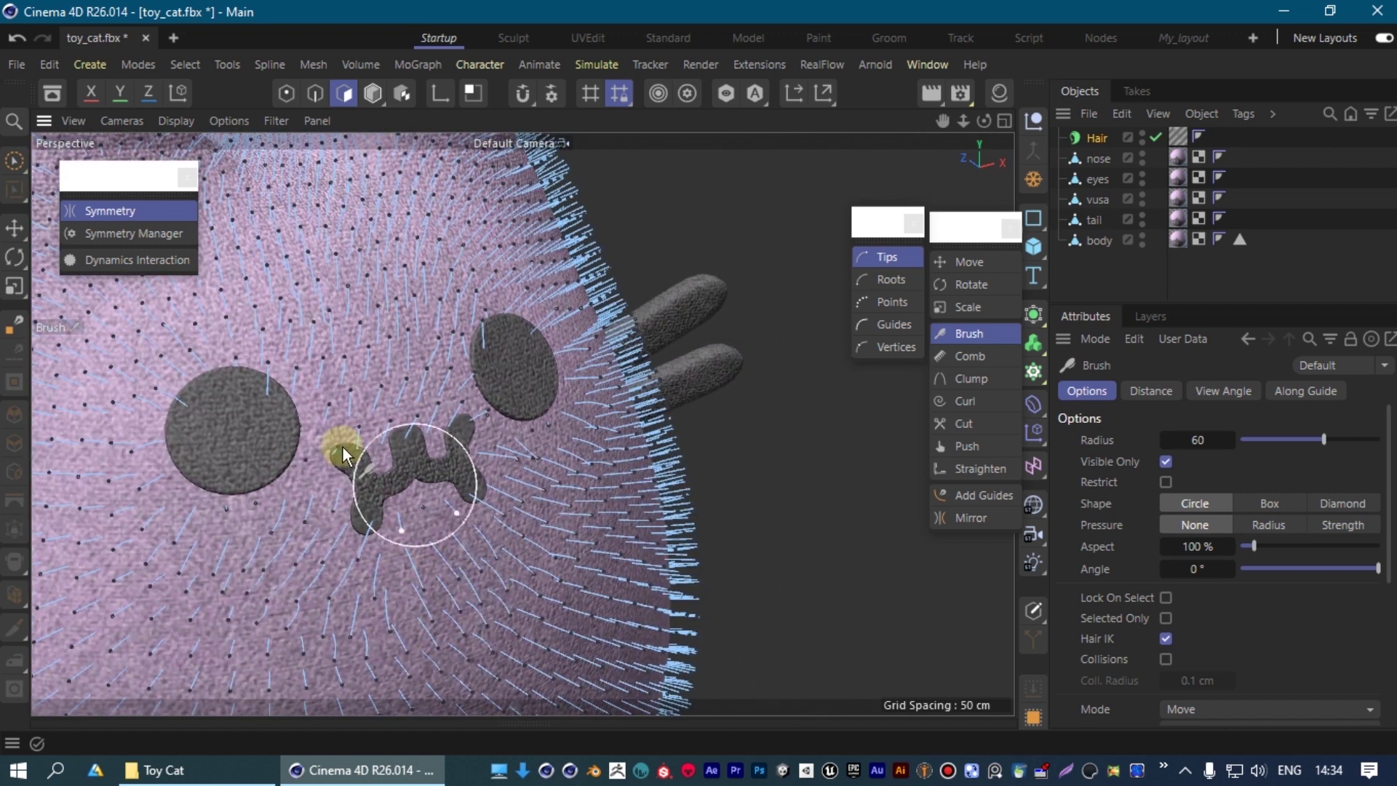
pyautogui.keyDown('alt'); pyautogui.moveTo(211, 379); pyautogui.dragTo(412, 388); pyautogui.keyUp('alt')
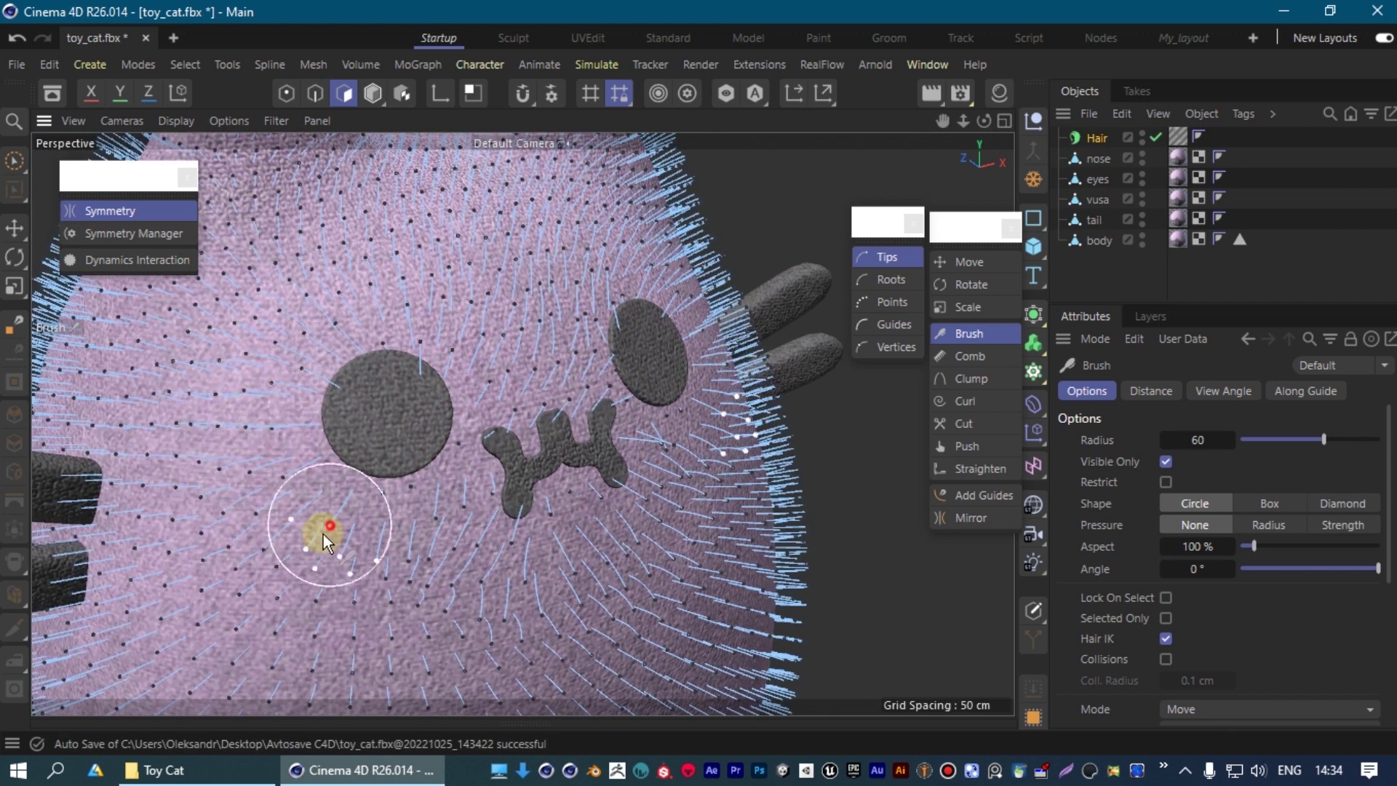
pyautogui.moveTo(531, 432)
pyautogui.keyDown('alt'); pyautogui.mouseDown()
pyautogui.moveTo(353, 455)
pyautogui.moveTo(549, 465)
pyautogui.mouseUp(); pyautogui.keyUp('alt')
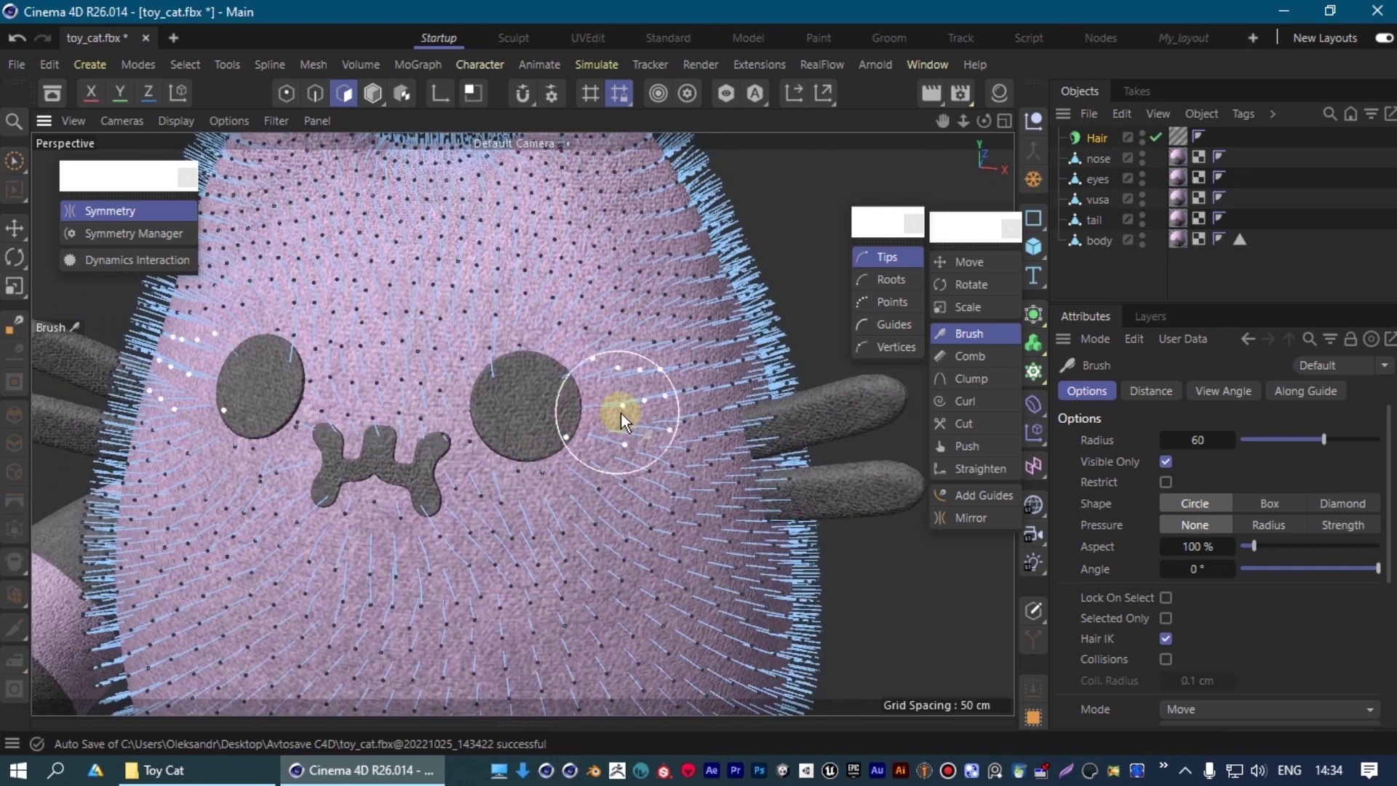
pyautogui.moveTo(474, 374)
pyautogui.keyDown('alt'); pyautogui.mouseDown()
pyautogui.moveTo(596, 346)
pyautogui.moveTo(548, 446)
pyautogui.moveTo(618, 349)
pyautogui.moveTo(605, 409)
pyautogui.mouseUp(); pyautogui.keyUp('alt')
pyautogui.scroll(-3, 605, 409)
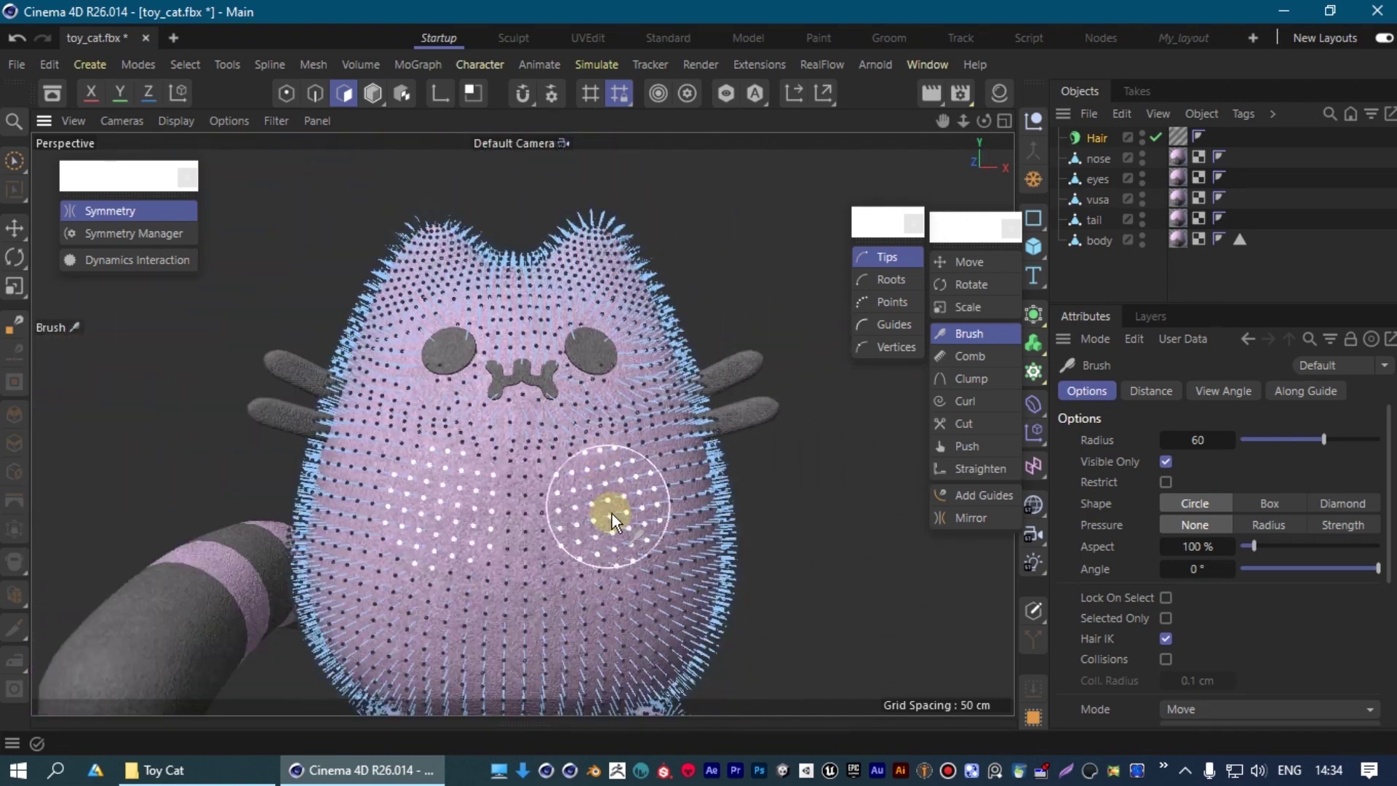
pyautogui.scroll(-4, 612, 513)
pyautogui.scroll(-2, 553, 417)
pyautogui.moveTo(508, 483); pyautogui.dragTo(622, 499, button='middle')
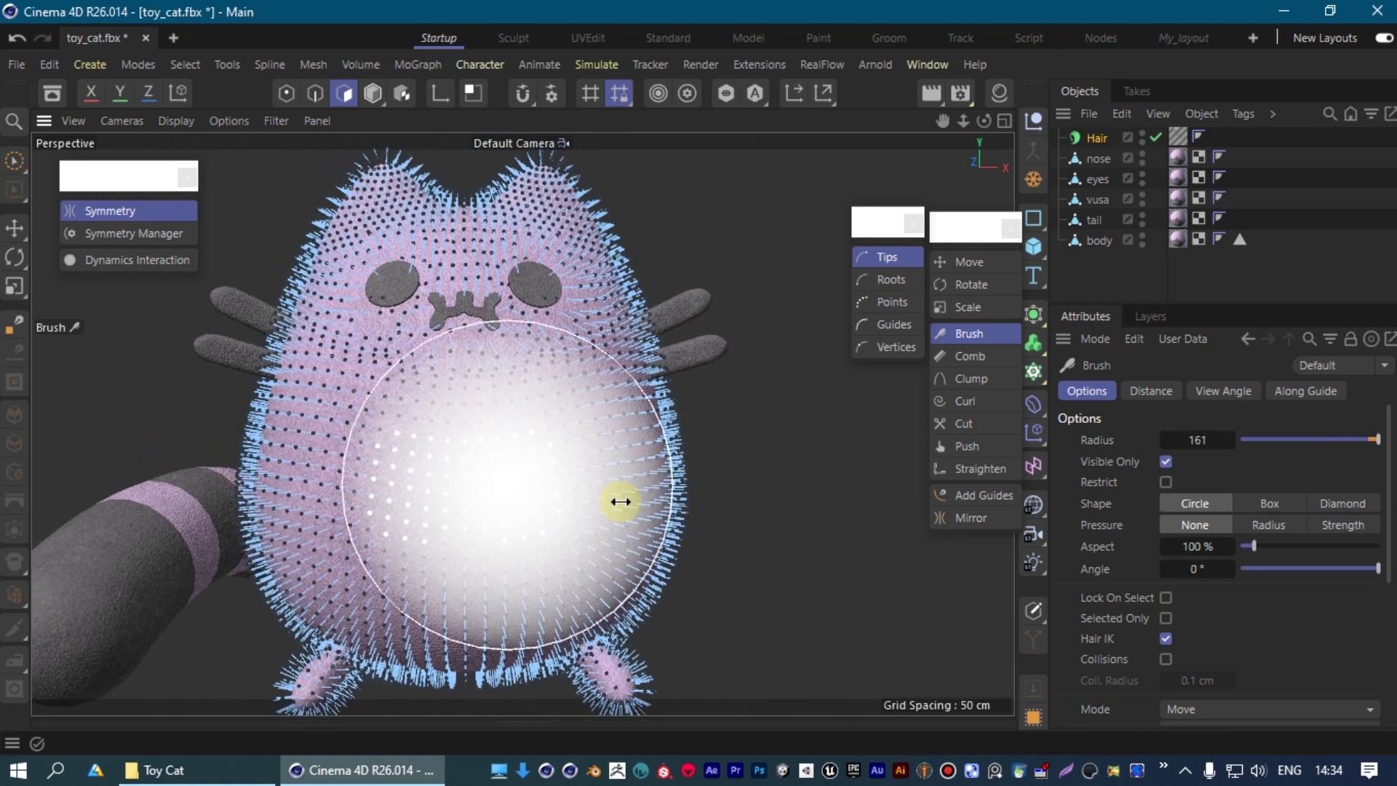
pyautogui.moveTo(591, 506)
pyautogui.mouseDown()
pyautogui.moveTo(555, 505)
pyautogui.moveTo(592, 461)
pyautogui.moveTo(602, 514)
pyautogui.moveTo(508, 473)
pyautogui.moveTo(477, 515)
pyautogui.moveTo(328, 489)
pyautogui.moveTo(333, 468)
pyautogui.moveTo(595, 429)
pyautogui.moveTo(622, 374)
pyautogui.moveTo(533, 426)
pyautogui.moveTo(421, 559)
pyautogui.moveTo(665, 303)
pyautogui.moveTo(491, 429)
pyautogui.moveTo(326, 412)
pyautogui.moveTo(521, 472)
pyautogui.moveTo(640, 364)
pyautogui.mouseUp()
# Restyle the hair on the head and around the paws, brush radius 42 then 58.
pyautogui.moveTo(753, 422)
pyautogui.keyDown('alt'); pyautogui.mouseDown()
pyautogui.moveTo(360, 363)
pyautogui.moveTo(503, 369)
pyautogui.mouseUp(); pyautogui.keyUp('alt')
pyautogui.moveTo(529, 441)
pyautogui.keyDown('alt'); pyautogui.mouseDown()
pyautogui.moveTo(302, 328)
pyautogui.moveTo(578, 303)
pyautogui.moveTo(598, 448)
pyautogui.moveTo(444, 433)
pyautogui.moveTo(609, 423)
pyautogui.moveTo(528, 419)
pyautogui.moveTo(588, 352)
pyautogui.moveTo(543, 390)
pyautogui.moveTo(124, 428)
pyautogui.moveTo(665, 428)
pyautogui.moveTo(564, 368)
pyautogui.mouseUp(); pyautogui.keyUp('alt')
pyautogui.moveTo(565, 368); pyautogui.dragTo(555, 374, button='middle')
pyautogui.moveTo(555, 374)
pyautogui.mouseDown()
pyautogui.moveTo(524, 365)
pyautogui.moveTo(580, 381)
pyautogui.moveTo(608, 412)
pyautogui.moveTo(576, 483)
pyautogui.moveTo(670, 456)
pyautogui.moveTo(487, 331)
pyautogui.moveTo(448, 433)
pyautogui.mouseUp()
pyautogui.moveTo(448, 433); pyautogui.dragTo(399, 421, button='middle')
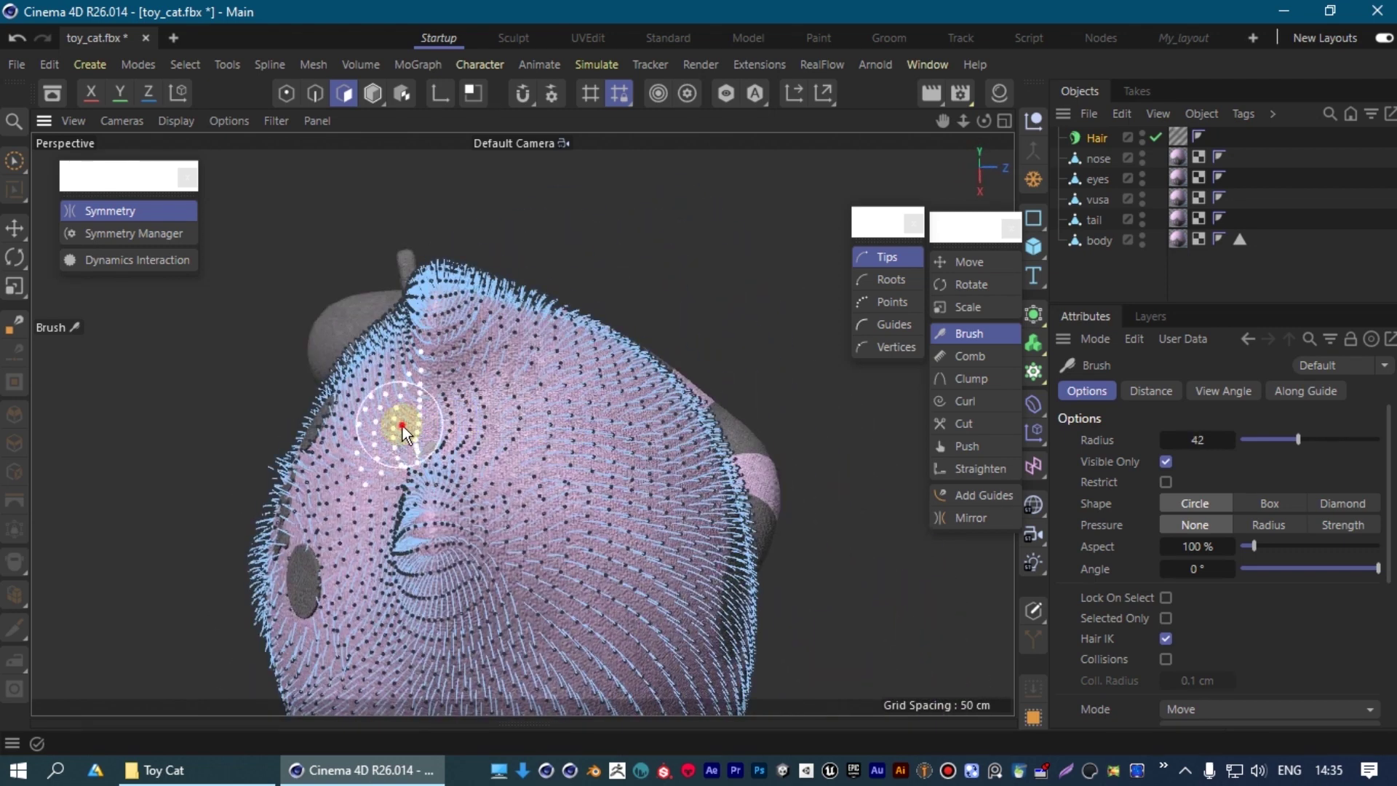
pyautogui.keyDown('alt'); pyautogui.moveTo(483, 405); pyautogui.dragTo(595, 374); pyautogui.keyUp('alt')
pyautogui.scroll(5, 593, 524)
pyautogui.keyDown('alt'); pyautogui.moveTo(593, 523); pyautogui.dragTo(592, 544); pyautogui.keyUp('alt')
pyautogui.moveTo(592, 544); pyautogui.dragTo(563, 582, button='middle')
pyautogui.moveTo(581, 517)
pyautogui.keyDown('alt'); pyautogui.mouseDown()
pyautogui.moveTo(499, 581)
pyautogui.moveTo(534, 558)
pyautogui.moveTo(469, 585)
pyautogui.moveTo(555, 576)
pyautogui.mouseUp(); pyautogui.keyUp('alt')
pyautogui.moveTo(448, 548)
pyautogui.keyDown('alt'); pyautogui.mouseDown()
pyautogui.moveTo(501, 464)
pyautogui.moveTo(358, 499)
pyautogui.moveTo(421, 574)
pyautogui.moveTo(470, 499)
pyautogui.mouseUp(); pyautogui.keyUp('alt')
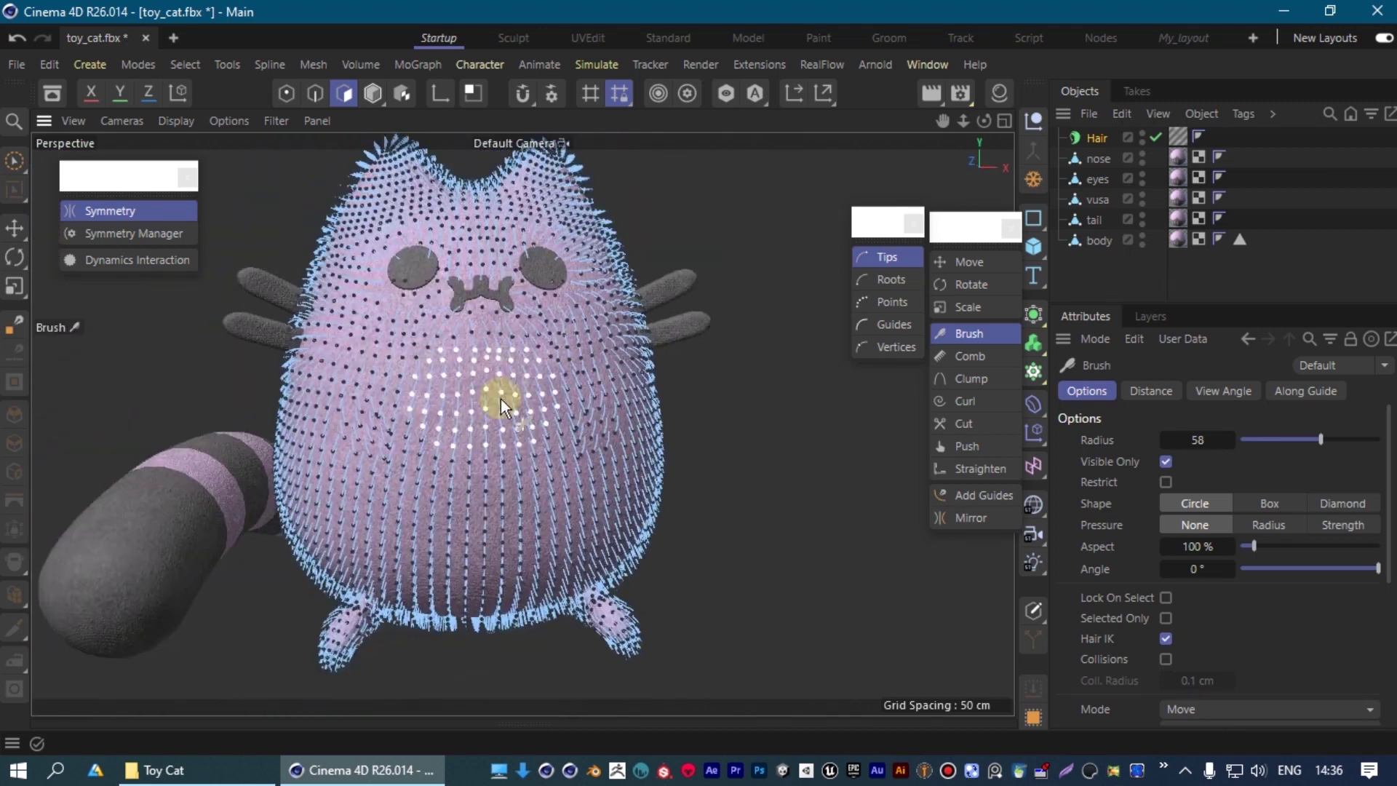
# Render the combed fur, compare it with the previous render, and close the viewer.
pyautogui.hotkey('shift', 'r')
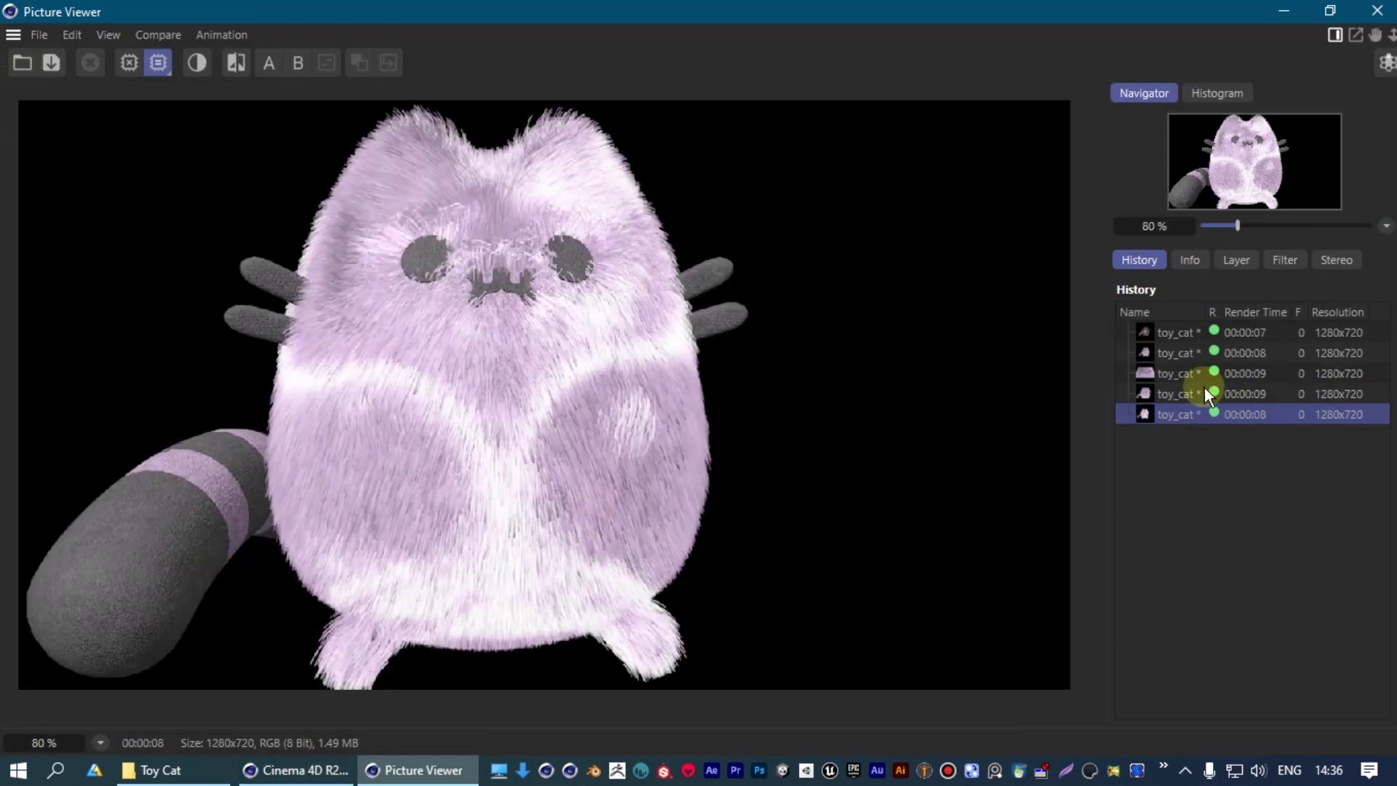
pyautogui.click(1175, 394)
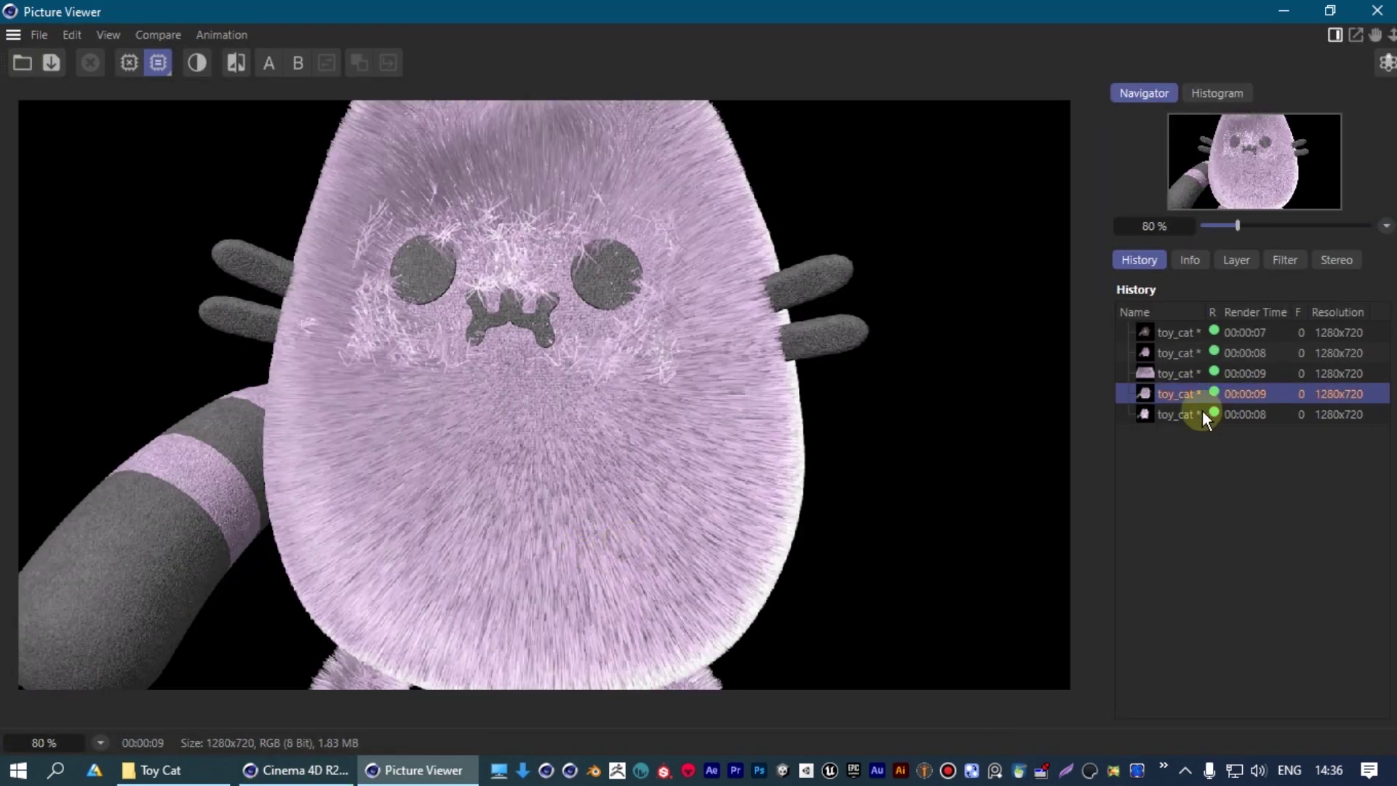
pyautogui.click(1193, 413)
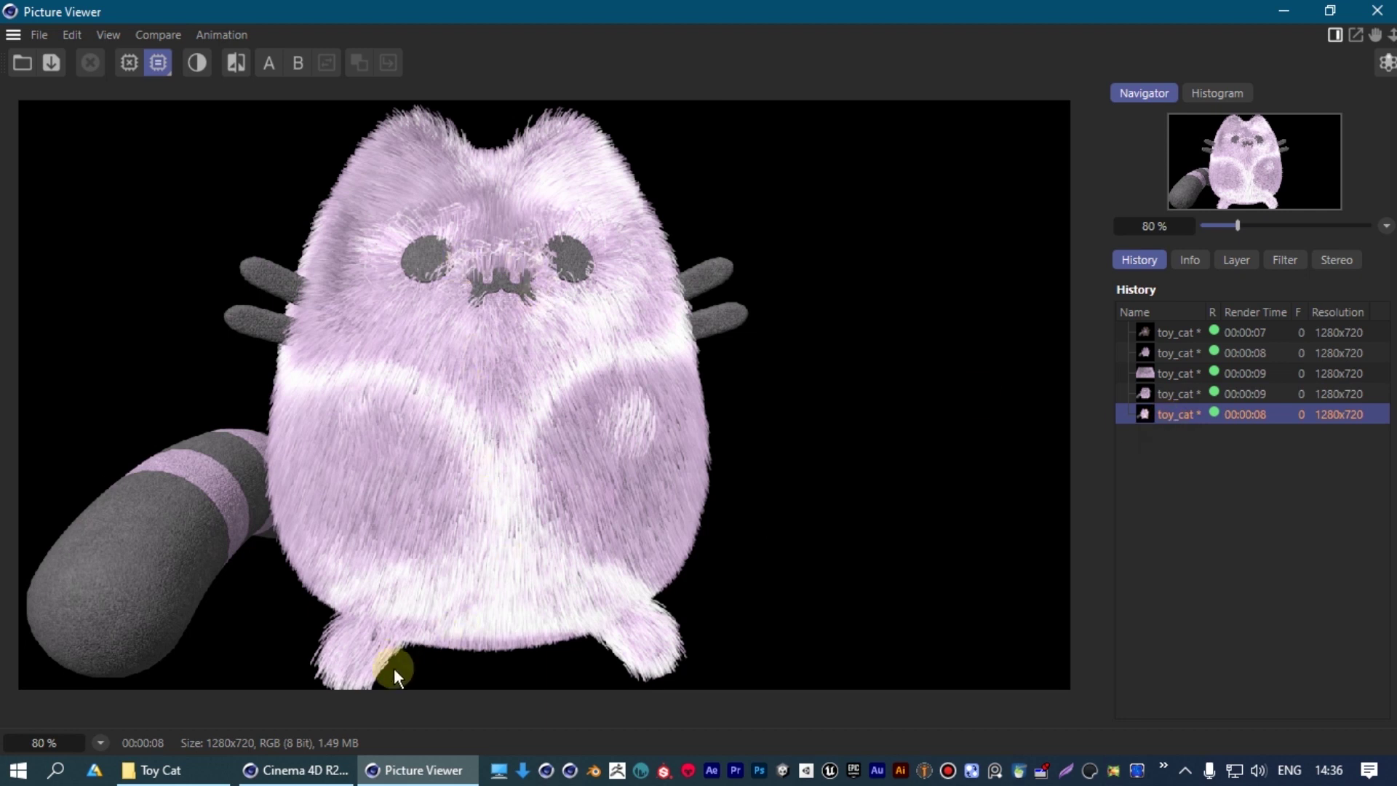
pyautogui.click(1377, 10)
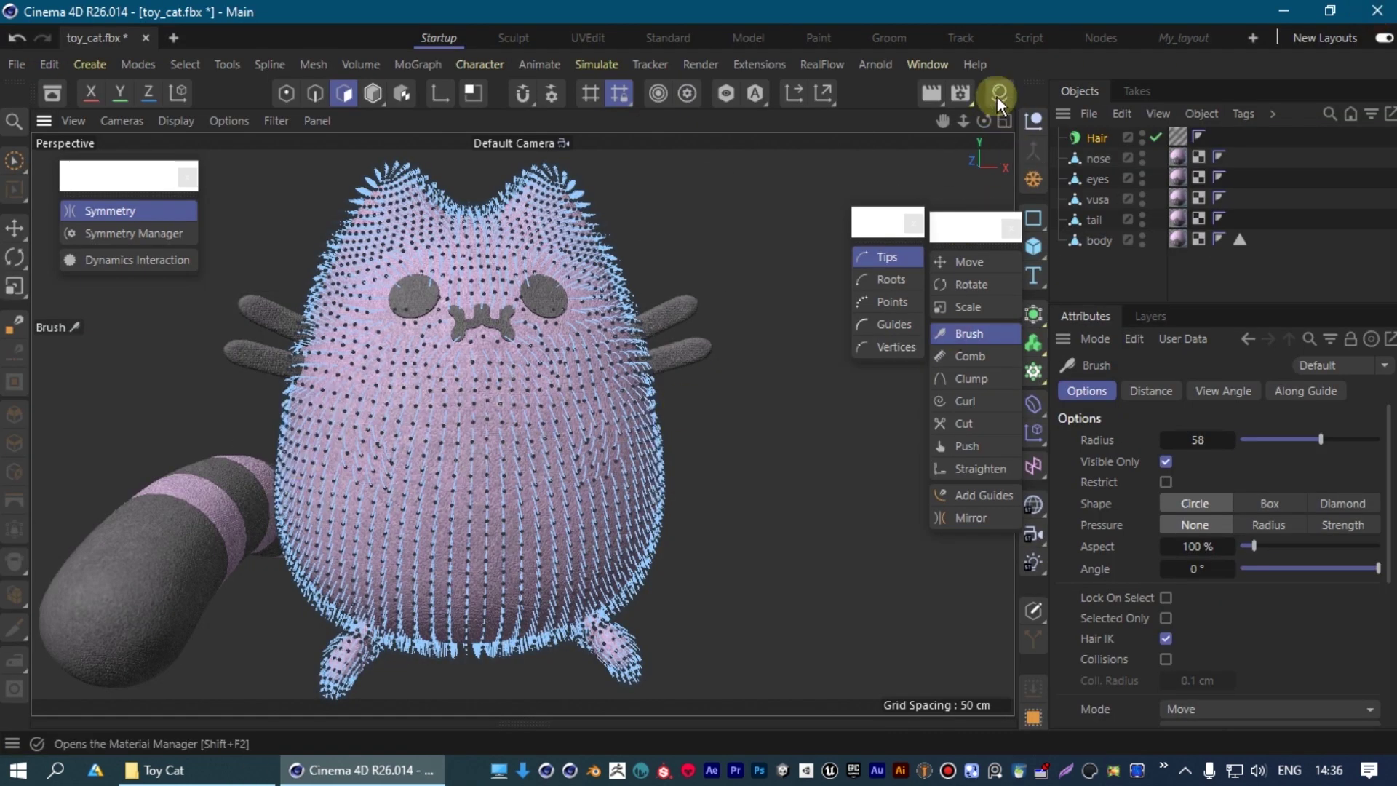
# Set hair editing to tips and move the hair palettes aside to reveal the materials.
pyautogui.click(869, 245)
pyautogui.moveTo(868, 240); pyautogui.dragTo(727, 271)
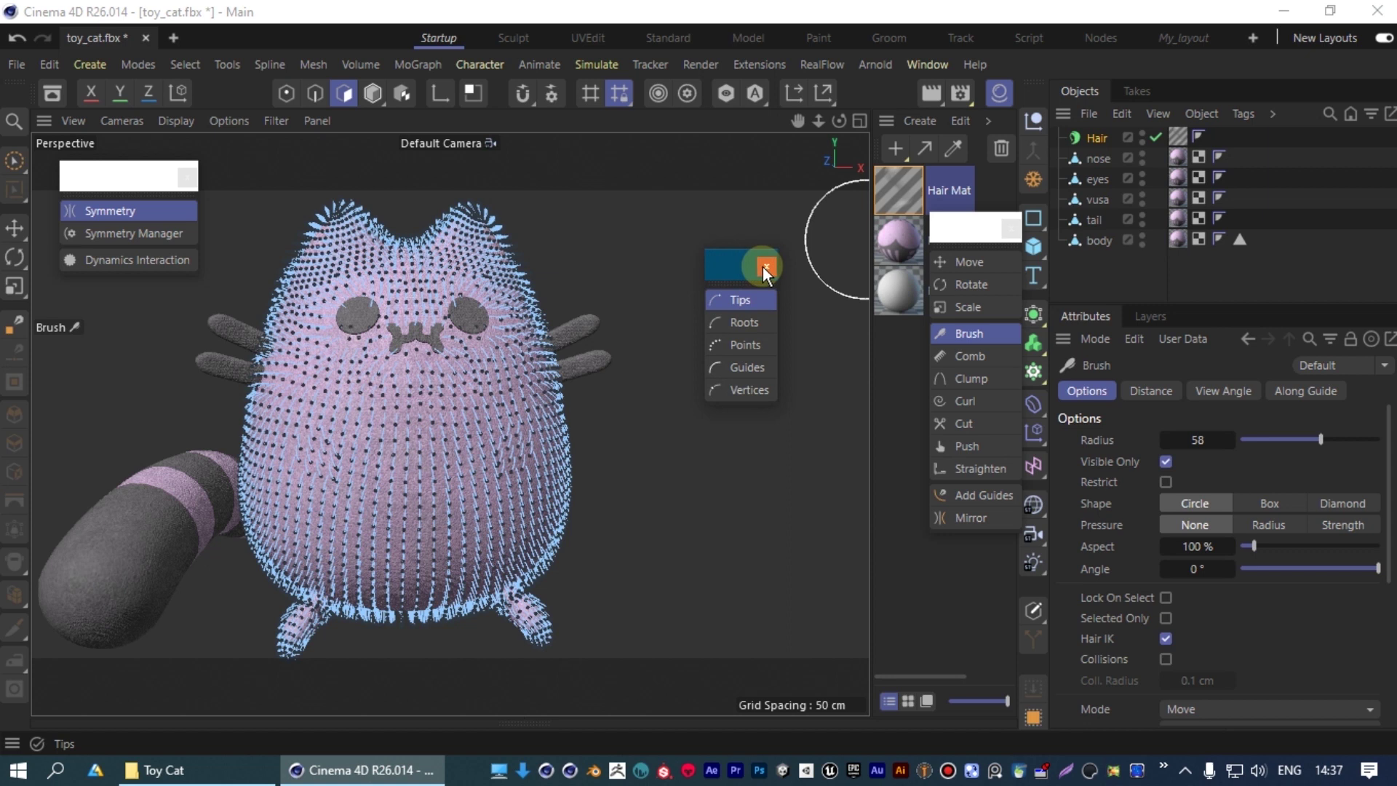
pyautogui.moveTo(968, 224); pyautogui.dragTo(675, 377)
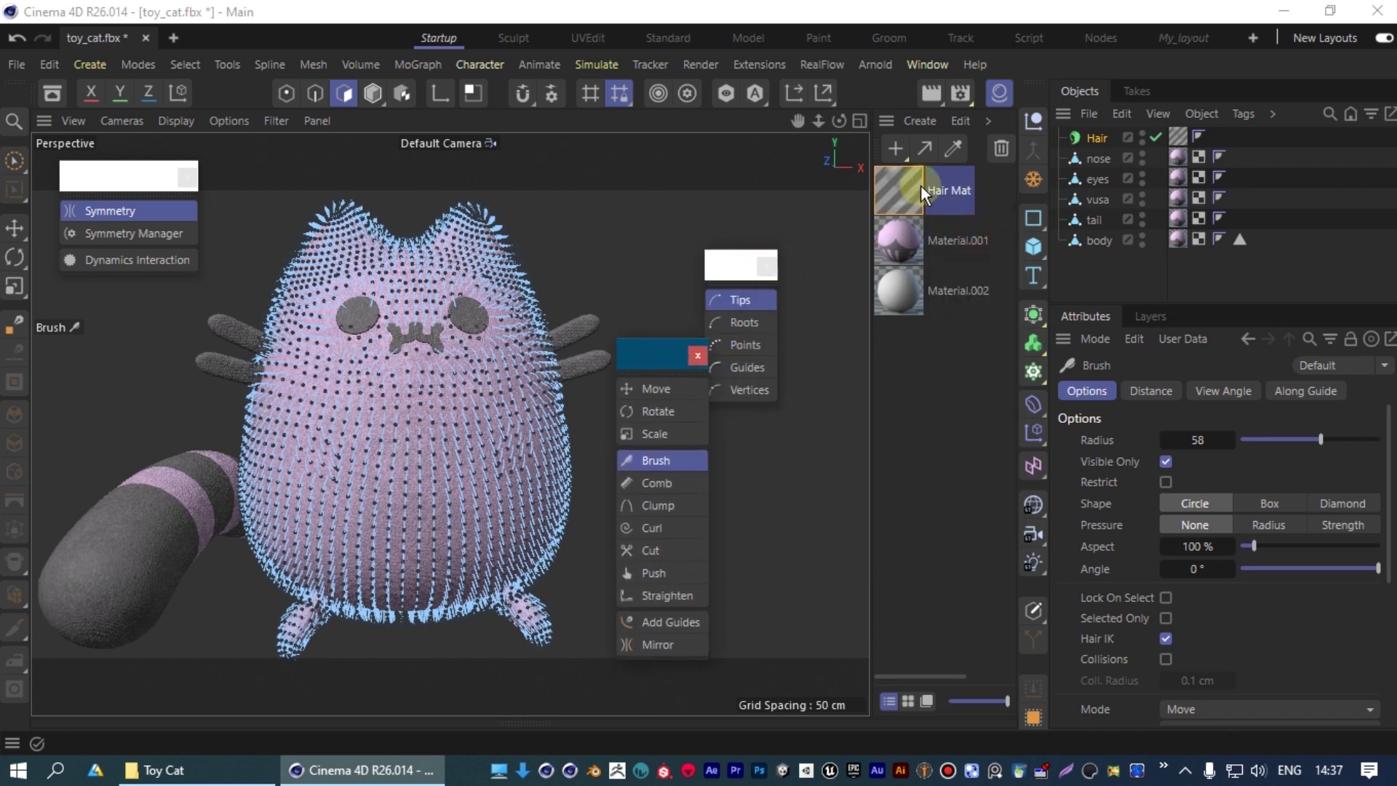
# Load Textures/cat_albedo.tga as Hair Mat's primary specular texture without copying it.
pyautogui.doubleClick(909, 191)
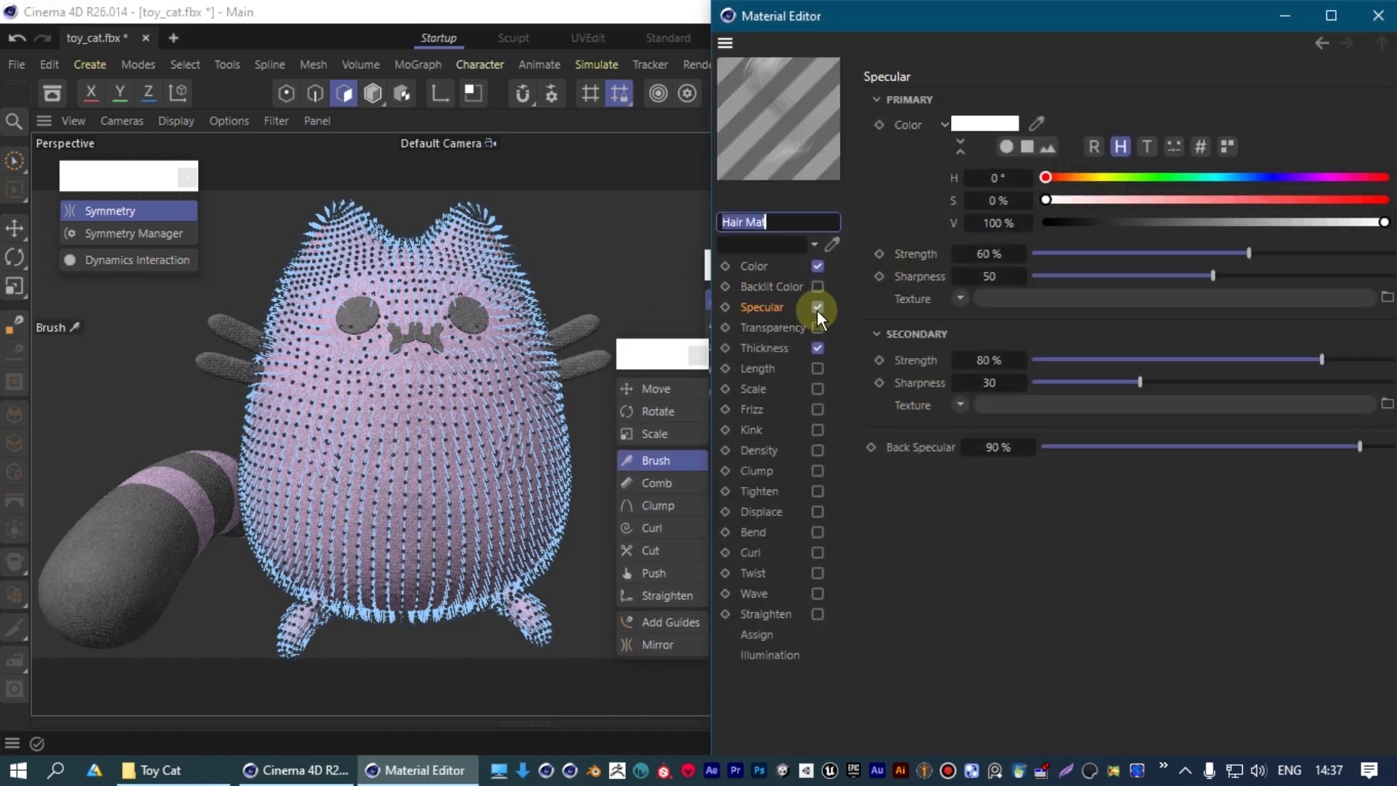
pyautogui.click(960, 297)
pyautogui.click(996, 233)
pyautogui.click(771, 224)
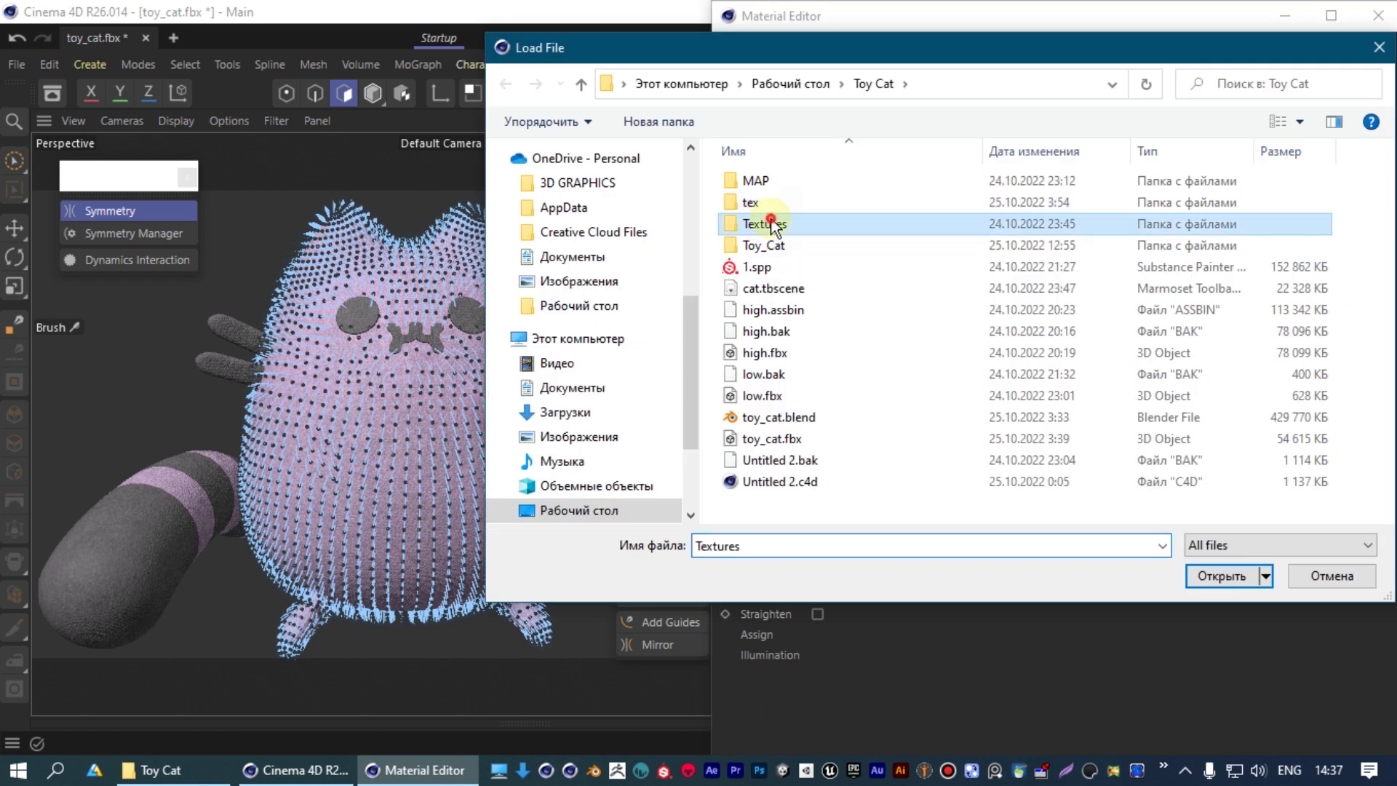
pyautogui.doubleClick(771, 224)
pyautogui.click(764, 203)
pyautogui.click(1216, 575)
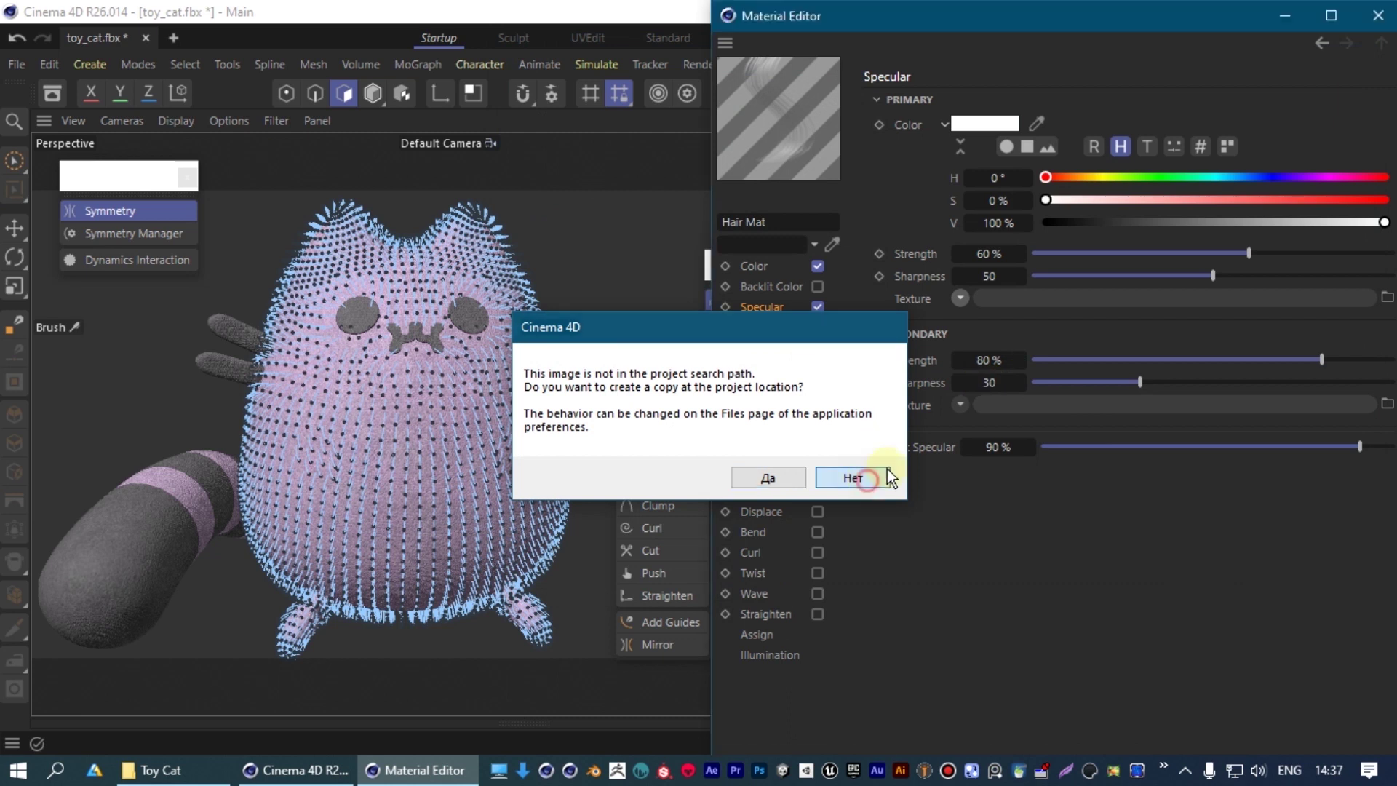
pyautogui.click(887, 470)
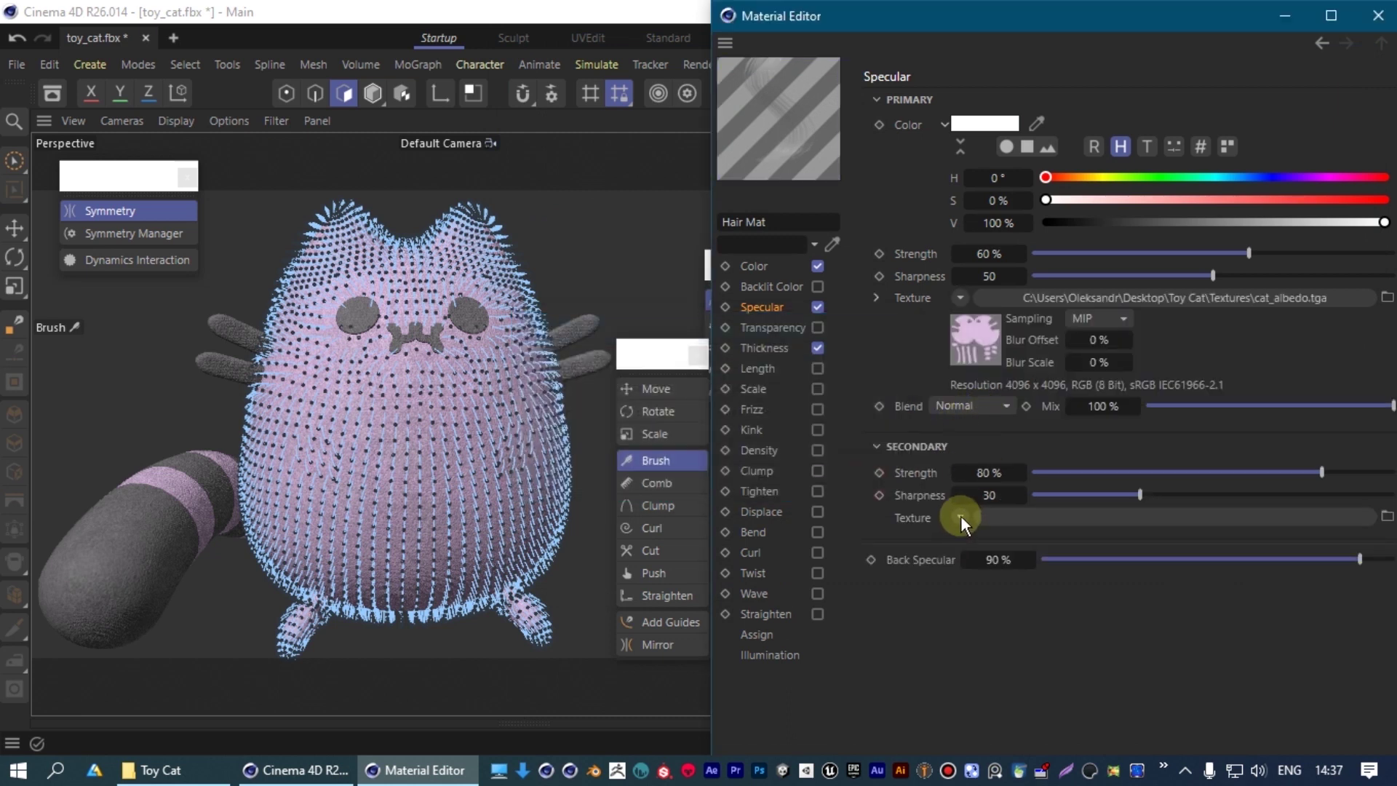
# Render the textured-specular cat and compare it with the previous render.
pyautogui.click(1378, 16)
pyautogui.hotkey('shift', 'r')
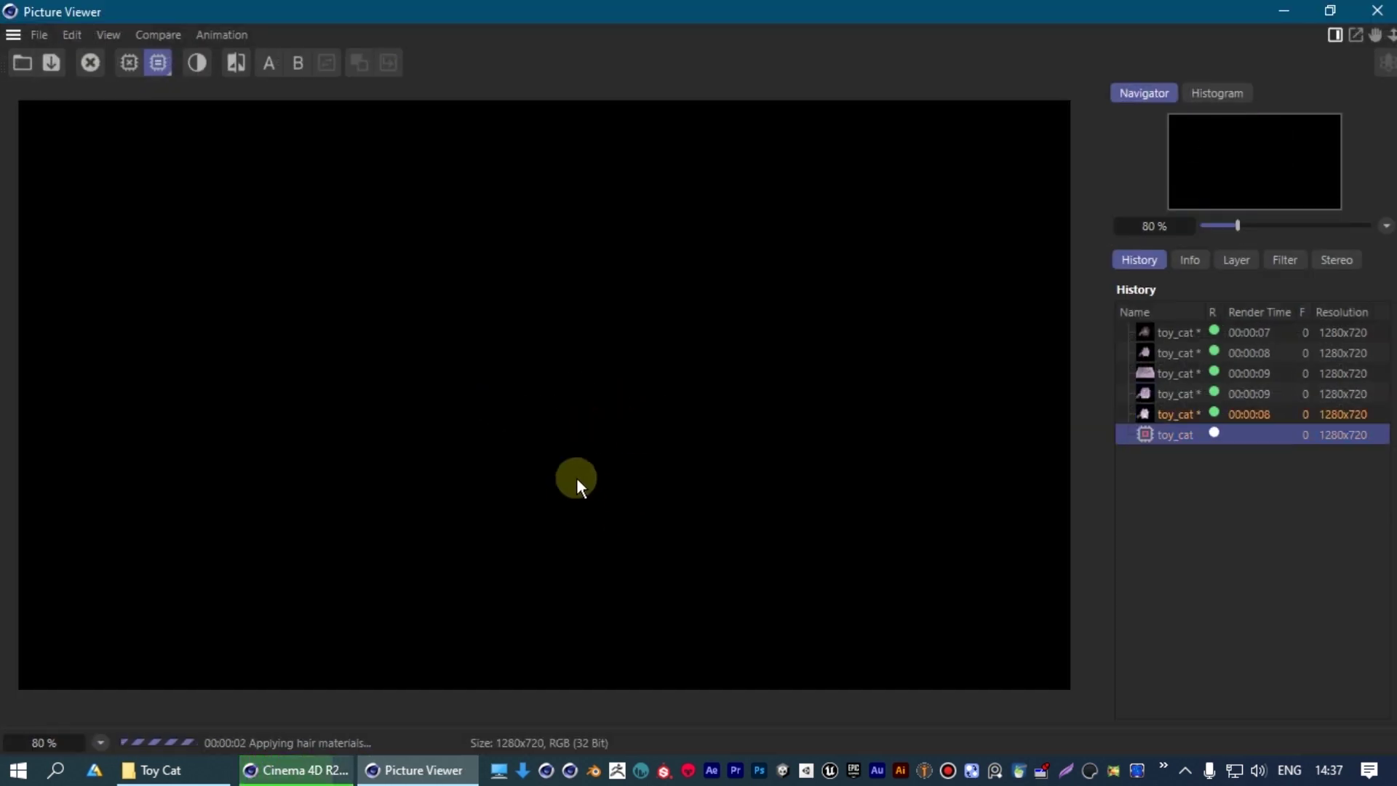
pyautogui.click(1175, 418)
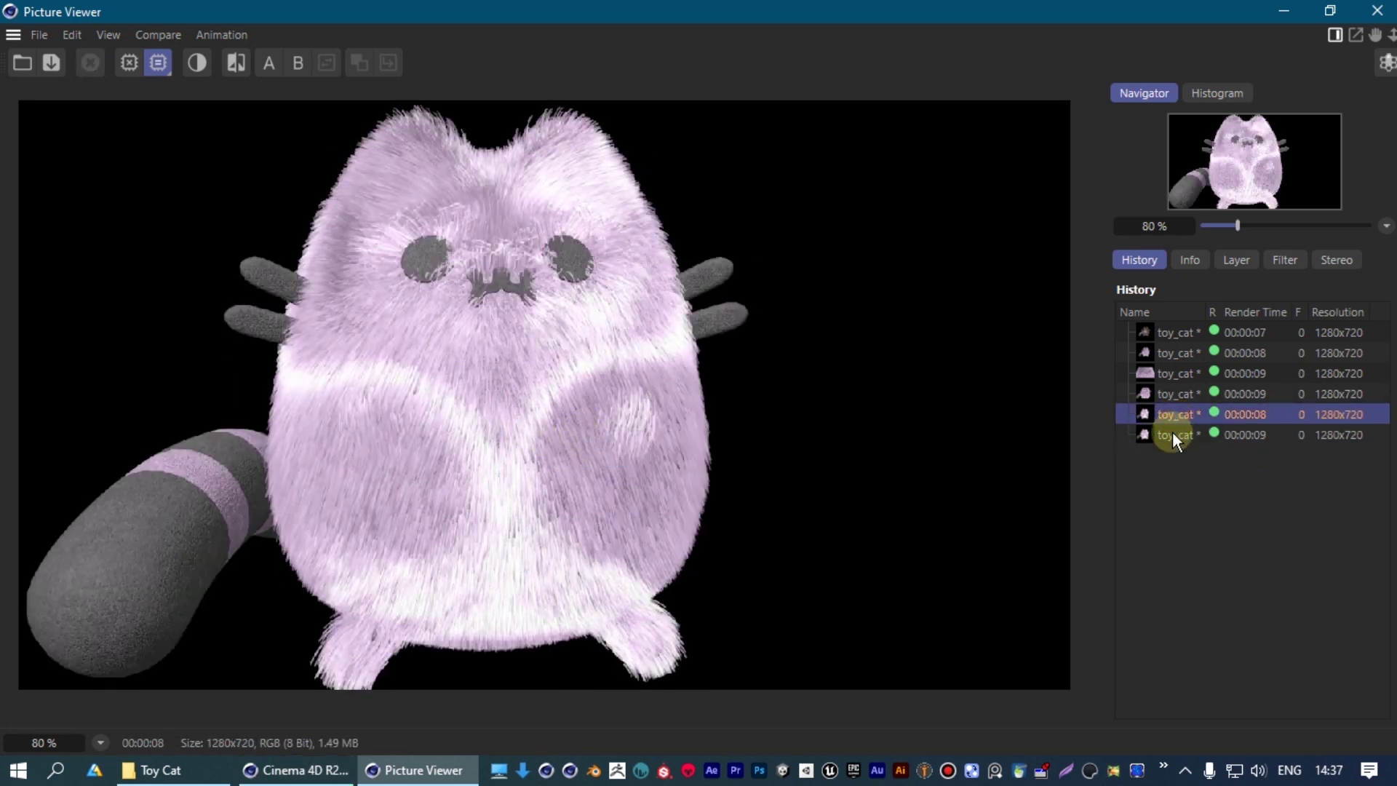
pyautogui.click(1174, 435)
# Copy the primary specular cat_albedo.tga shader into Hair Mat's secondary specular texture.
pyautogui.click(1377, 10)
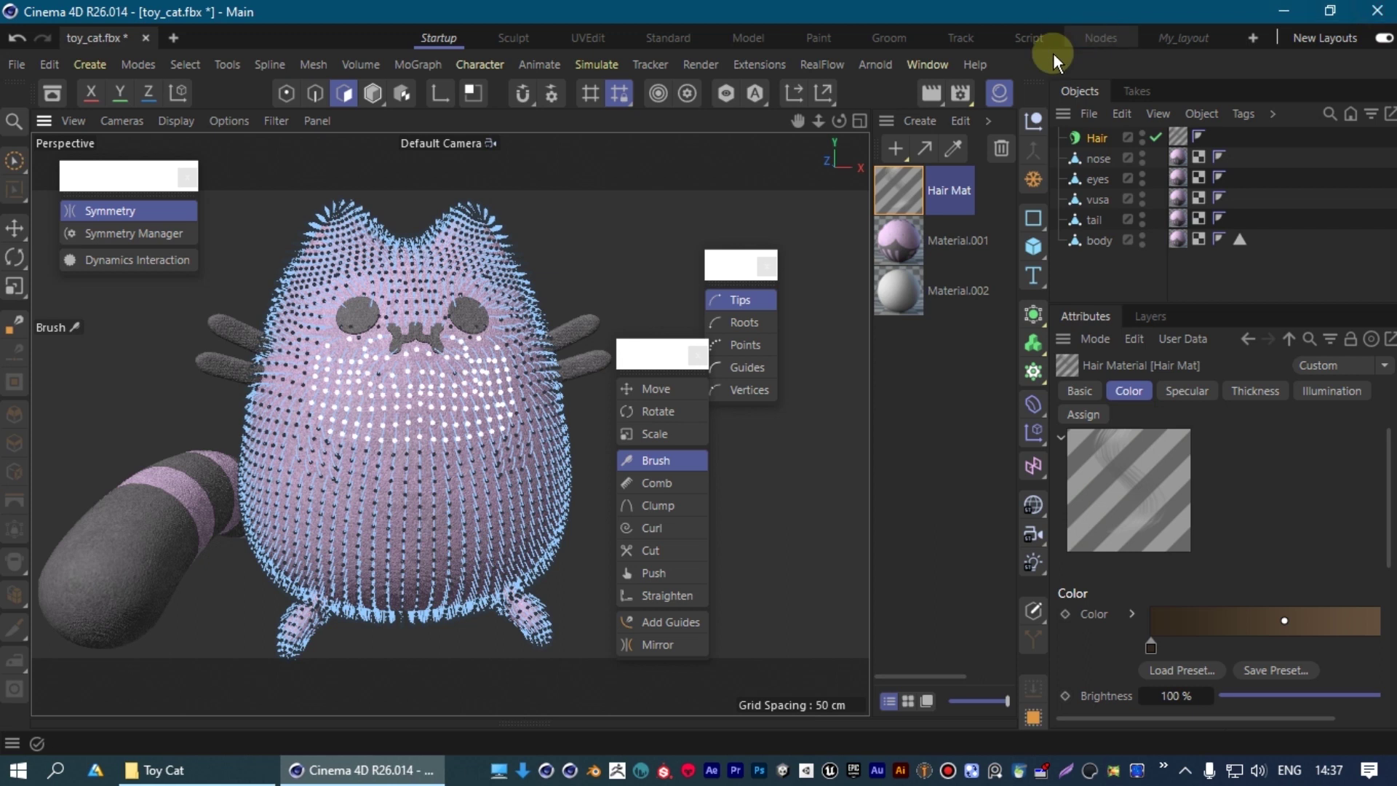
pyautogui.doubleClick(909, 186)
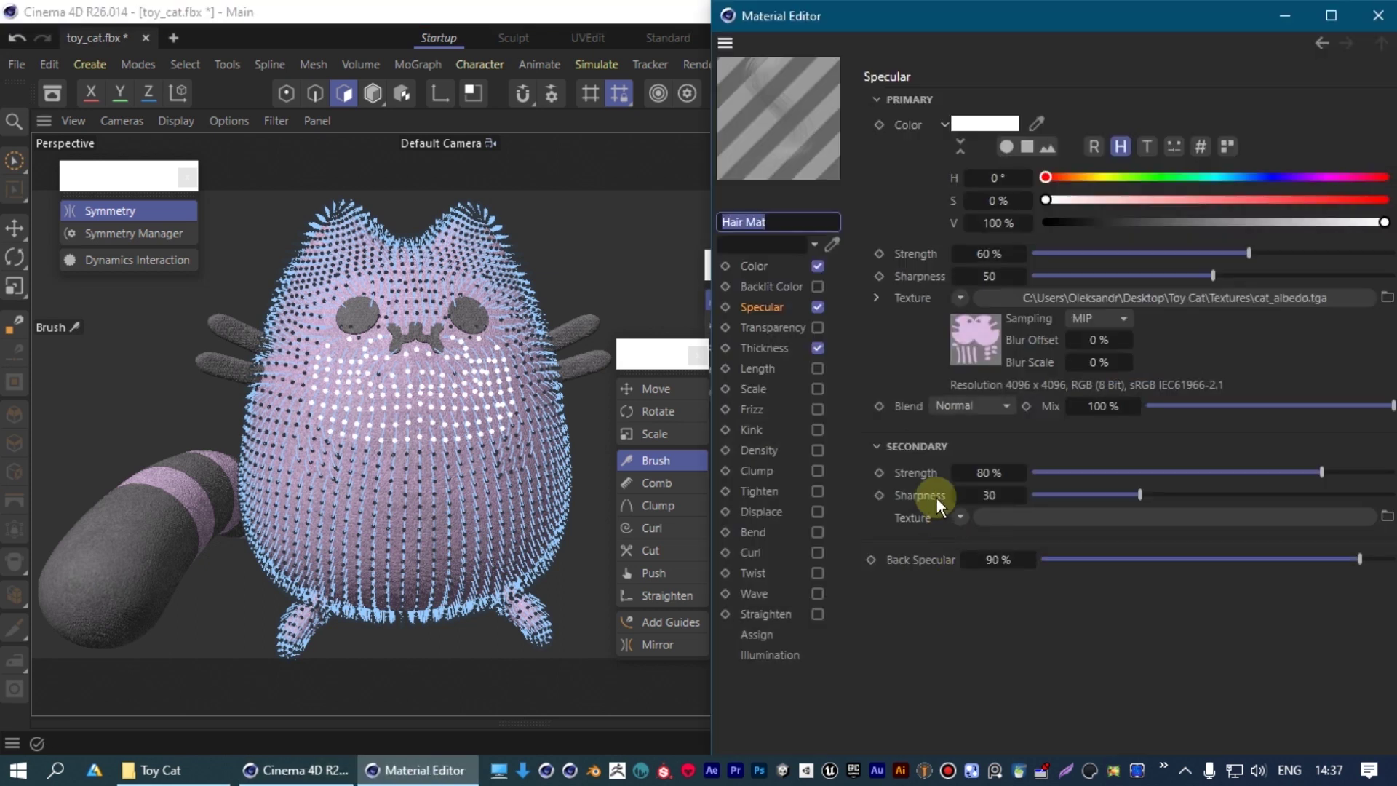
pyautogui.click(957, 291)
pyautogui.click(1000, 279)
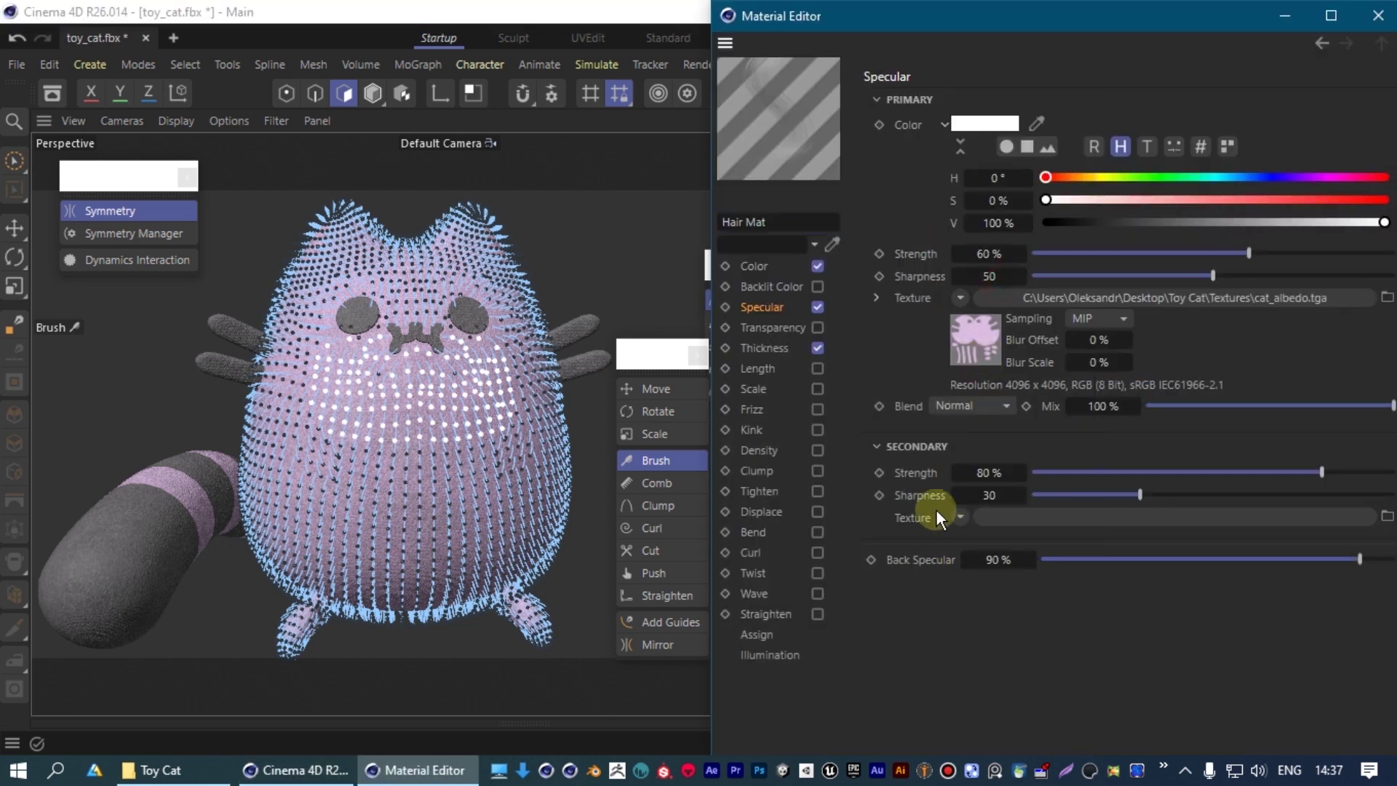
pyautogui.click(960, 517)
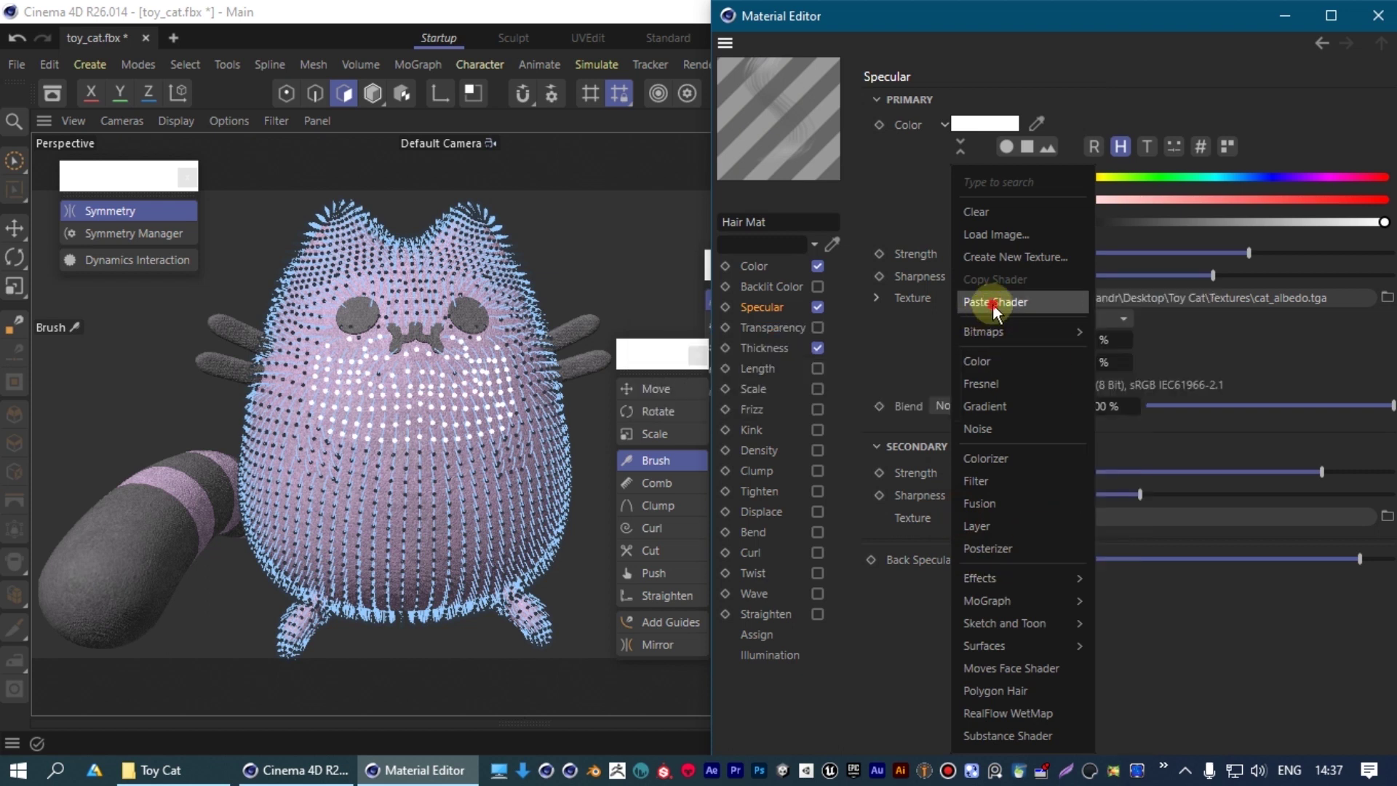
pyautogui.click(992, 302)
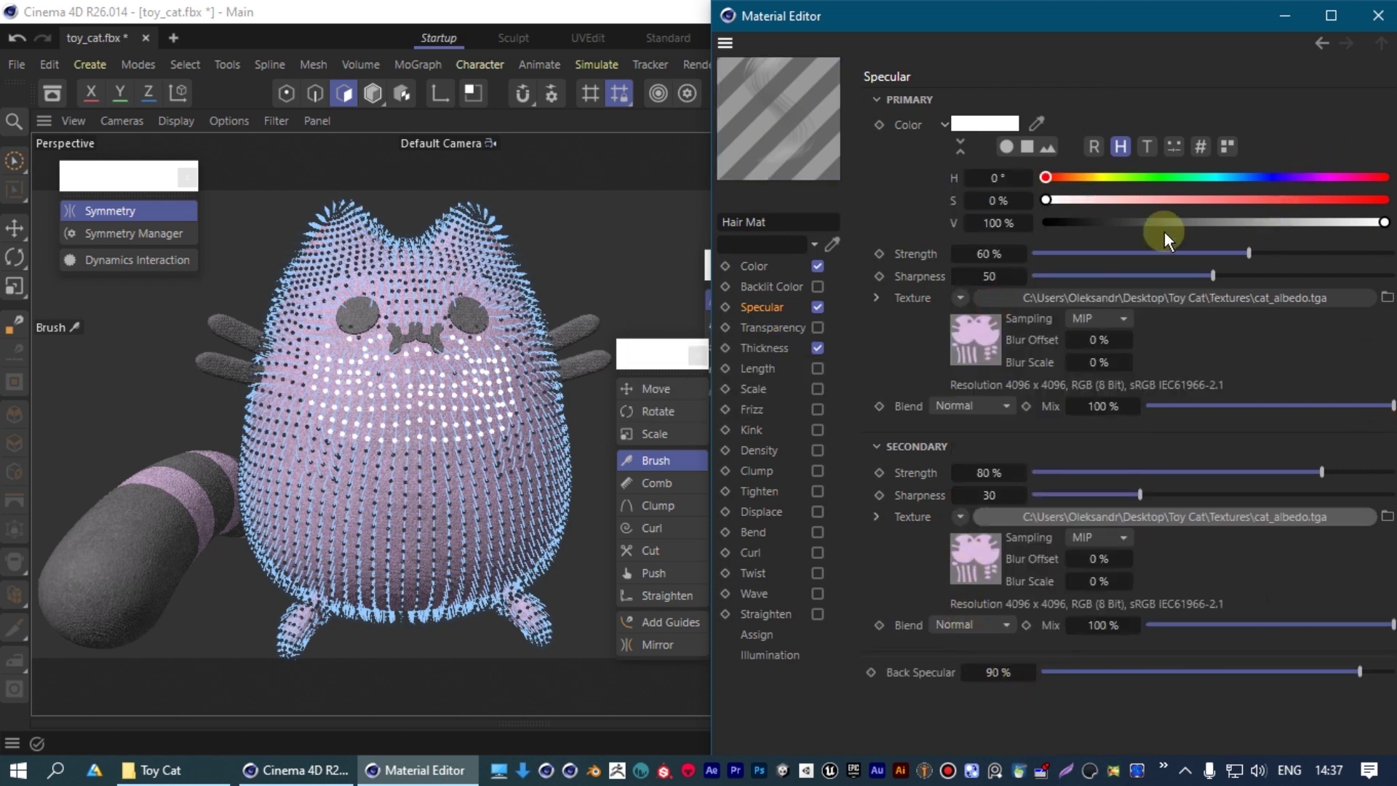
# Lower Hair Mat's primary specular strength to 14% and re-render the cat twice.
pyautogui.moveTo(1232, 259)
pyautogui.mouseDown()
pyautogui.moveTo(1140, 256)
pyautogui.moveTo(1113, 276)
pyautogui.mouseUp()
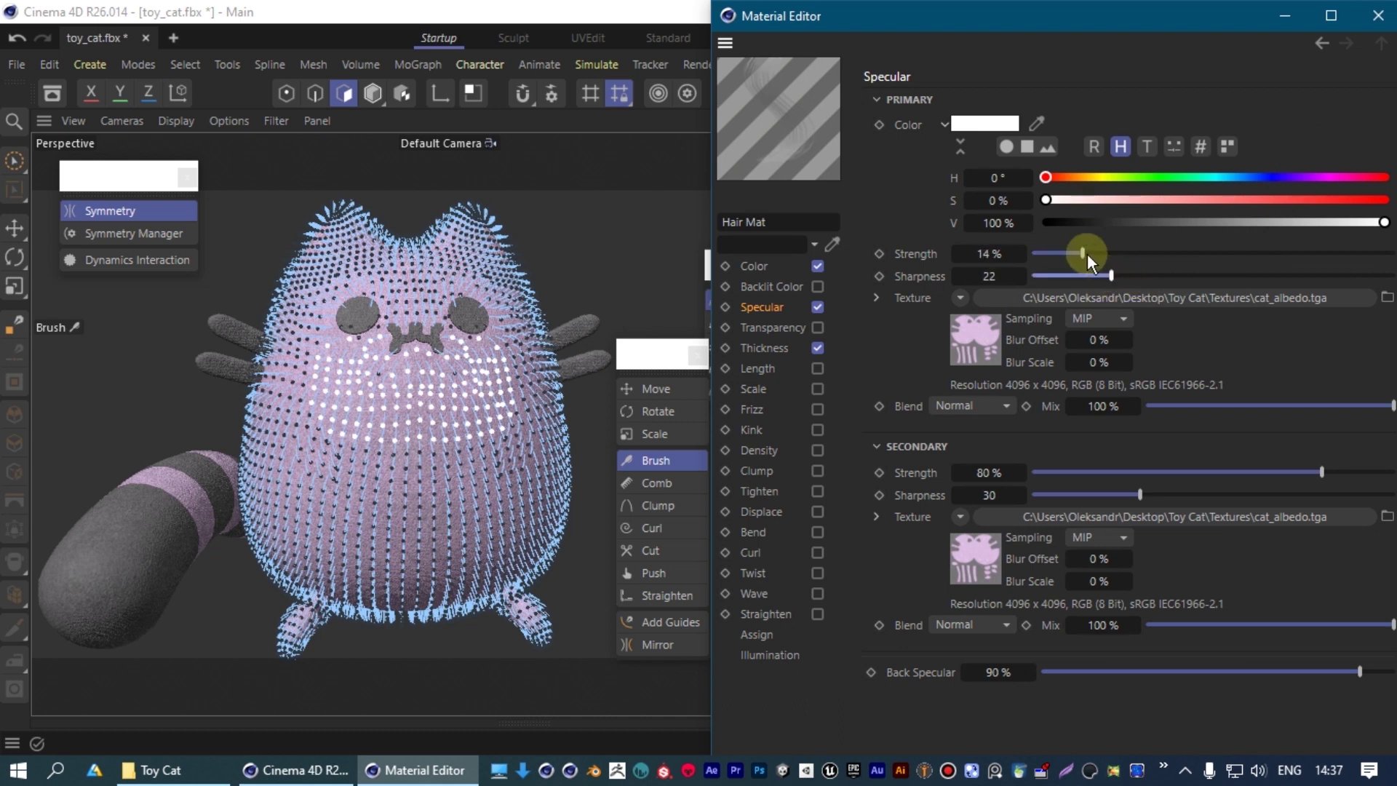
pyautogui.click(1367, 13)
pyautogui.hotkey('shift', 'r')
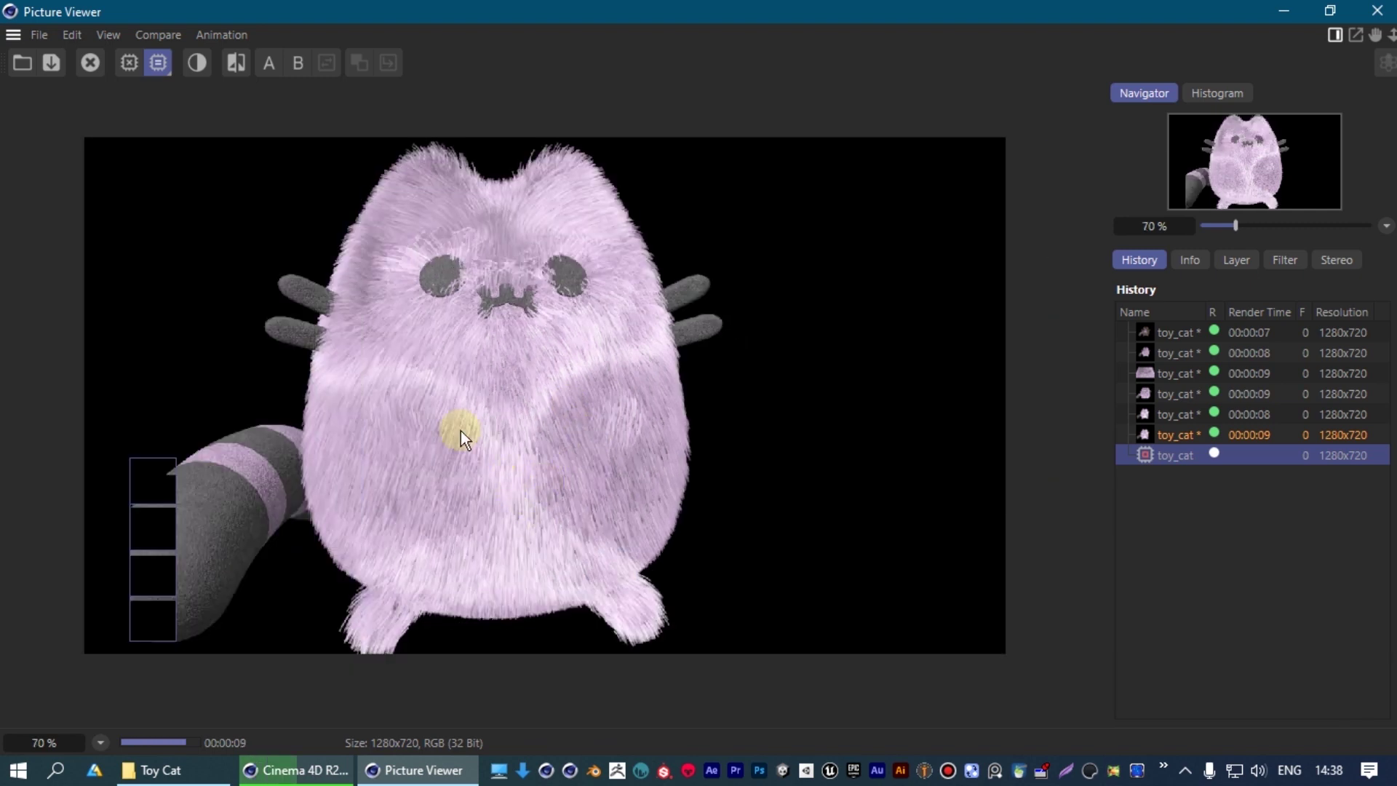
pyautogui.click(1377, 11)
pyautogui.hotkey('shift', 'r')
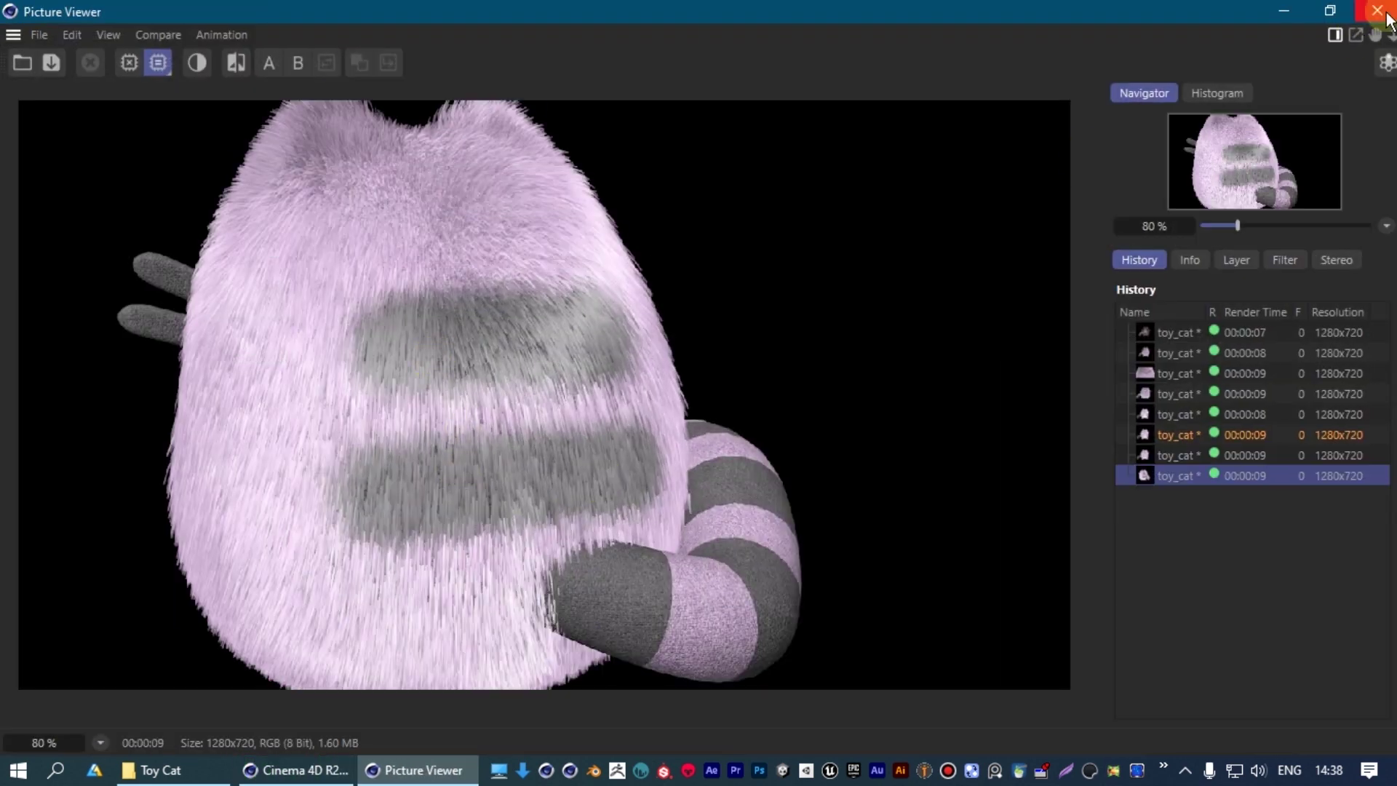
# Turn the cat to face front and enable Kink and Clump (93%) on Hair Mat.
pyautogui.click(1377, 10)
pyautogui.moveTo(583, 233)
pyautogui.keyDown('alt'); pyautogui.mouseDown()
pyautogui.moveTo(729, 354)
pyautogui.moveTo(503, 396)
pyautogui.mouseUp(); pyautogui.keyUp('alt')
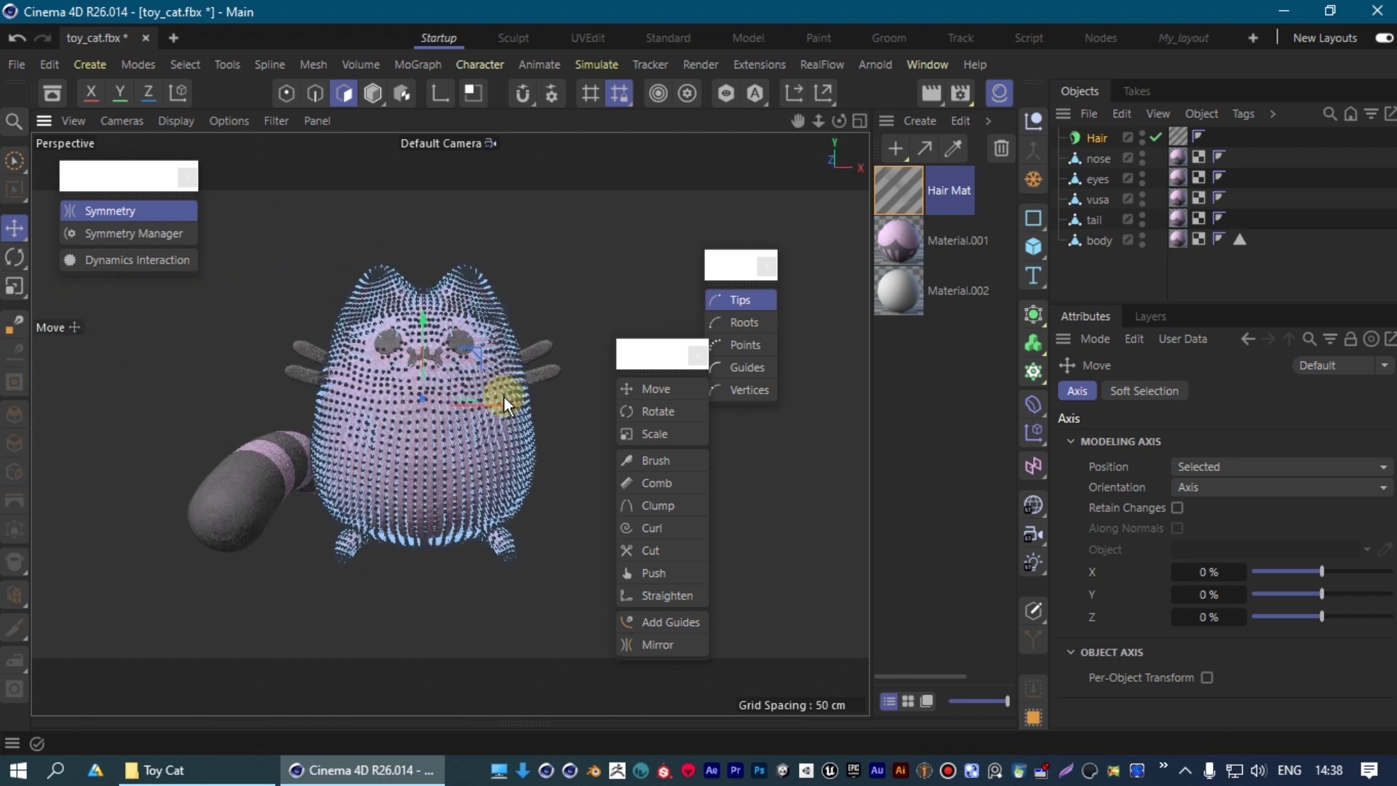
pyautogui.doubleClick(909, 187)
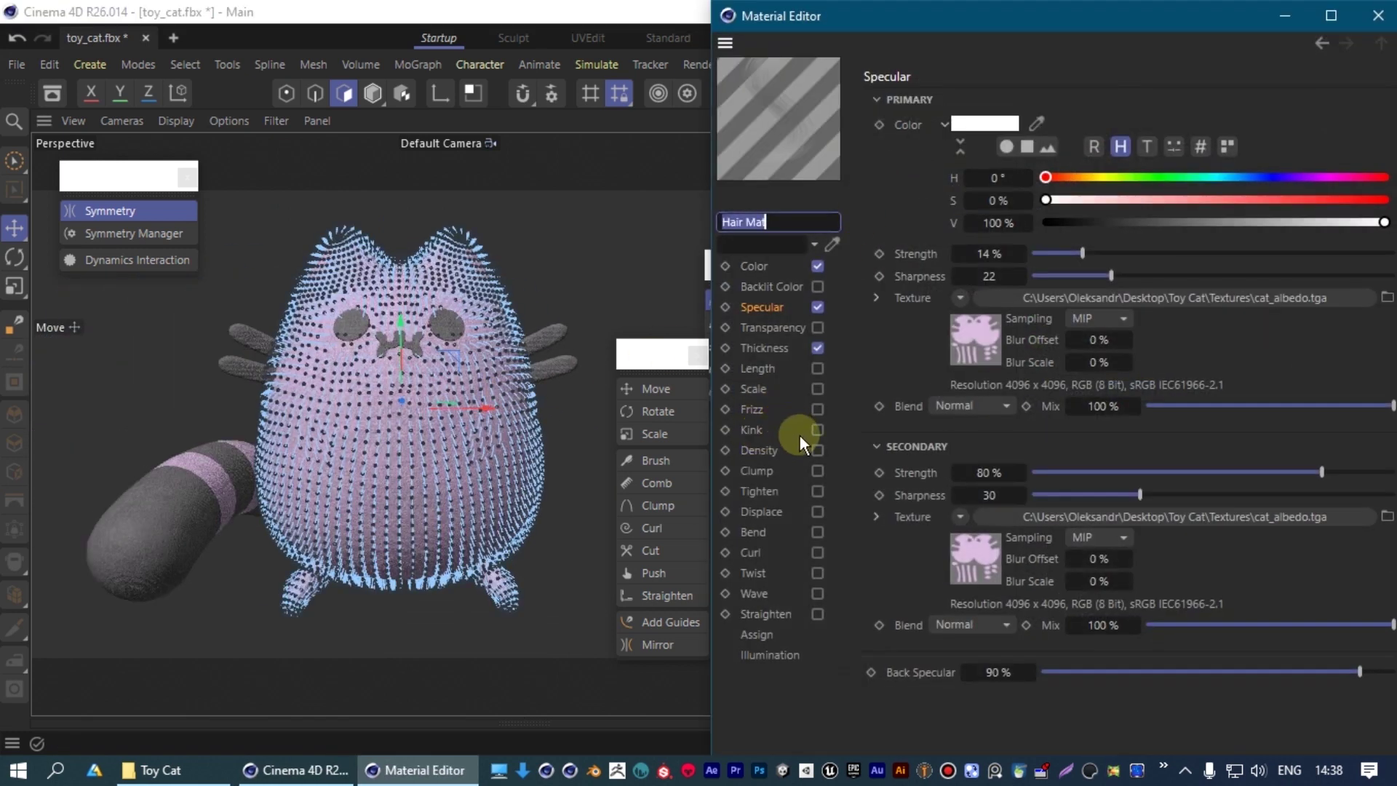
pyautogui.click(817, 429)
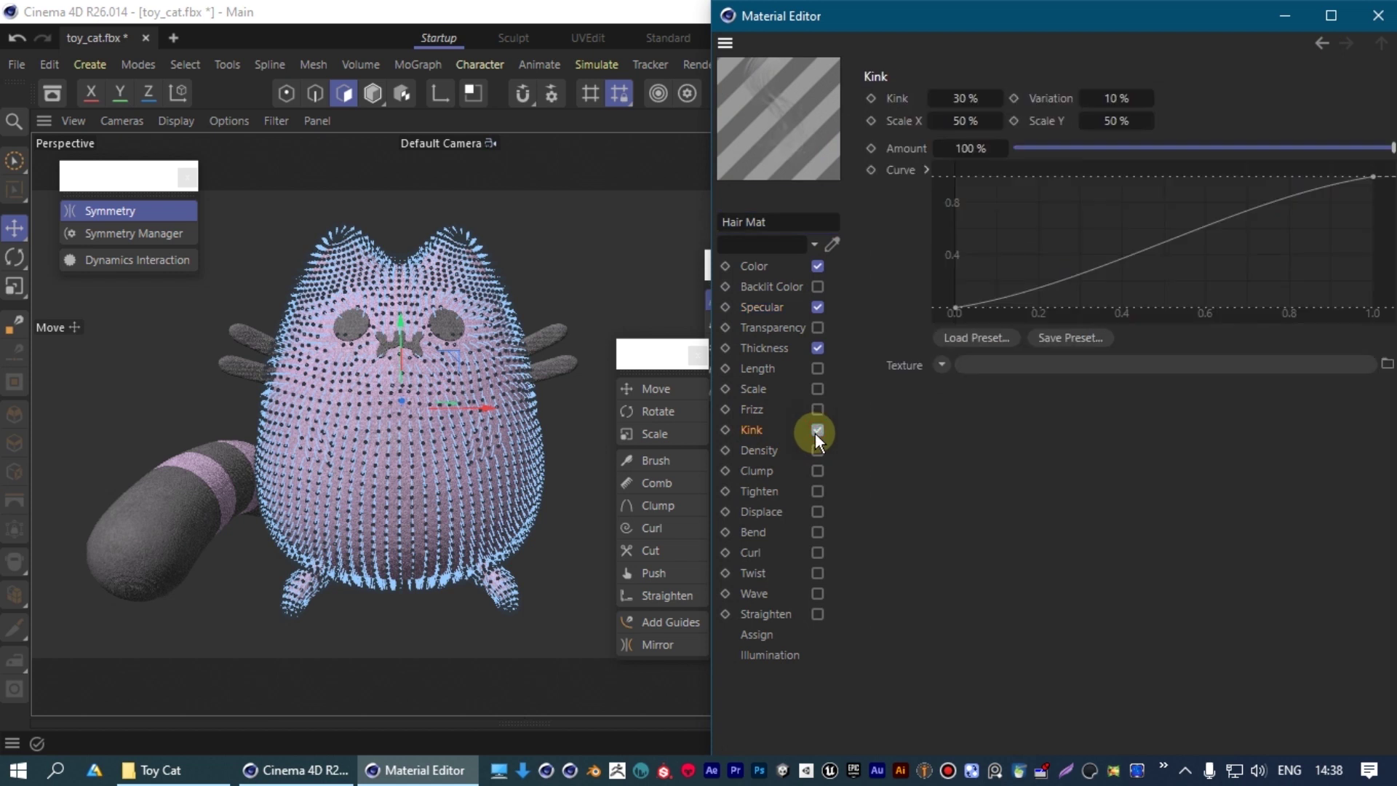
pyautogui.click(817, 471)
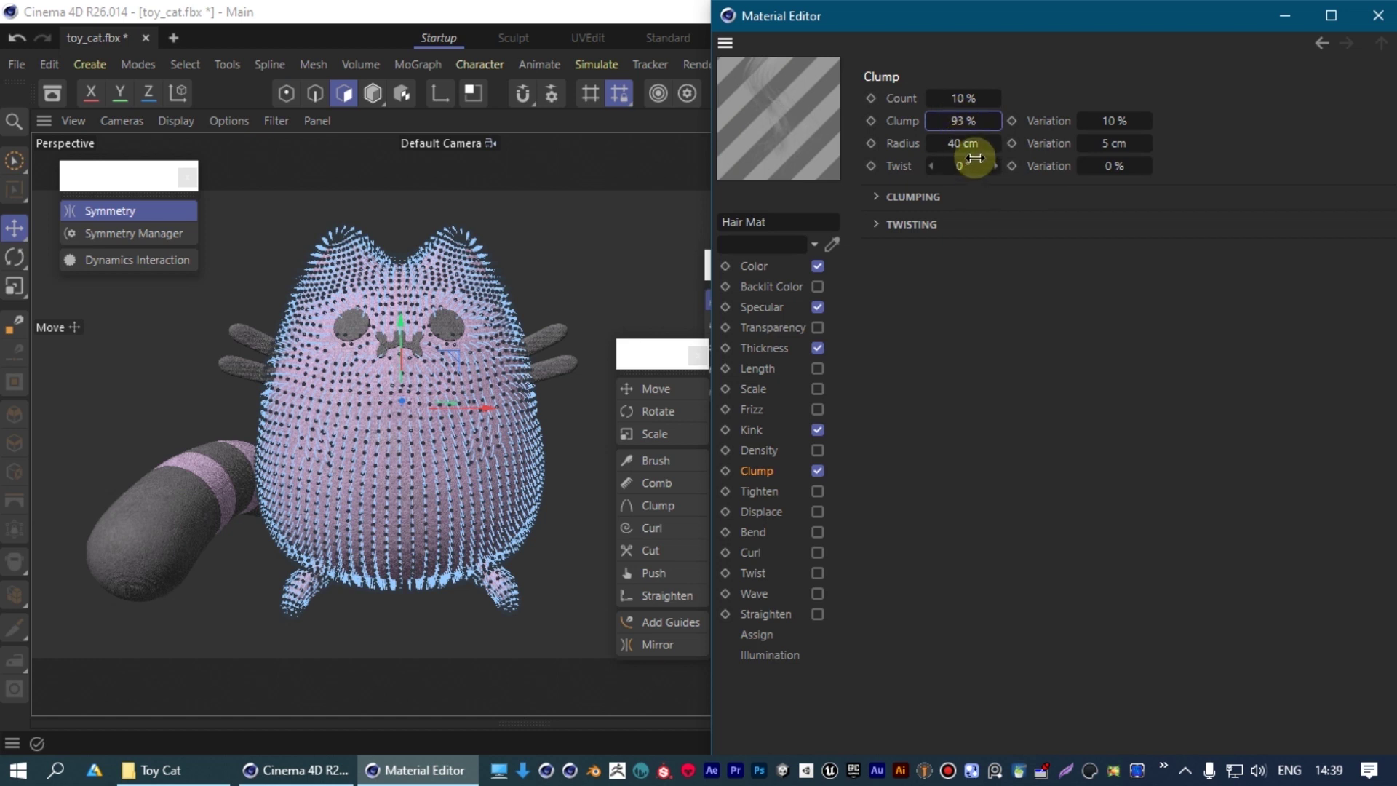
pyautogui.click(755, 430)
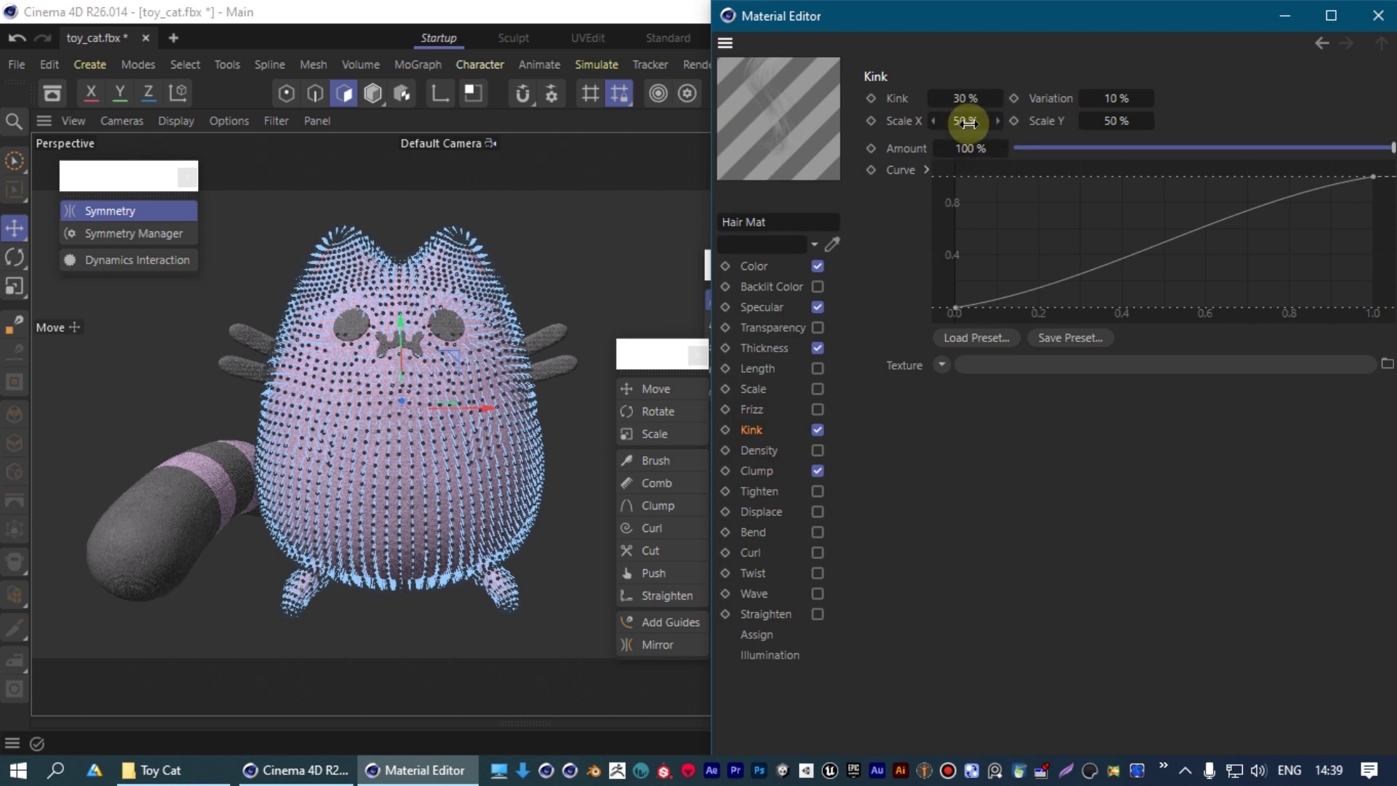
# Render the kinked, clumped fur, compare it with earlier renders, and inspect the lower body.
pyautogui.click(1377, 24)
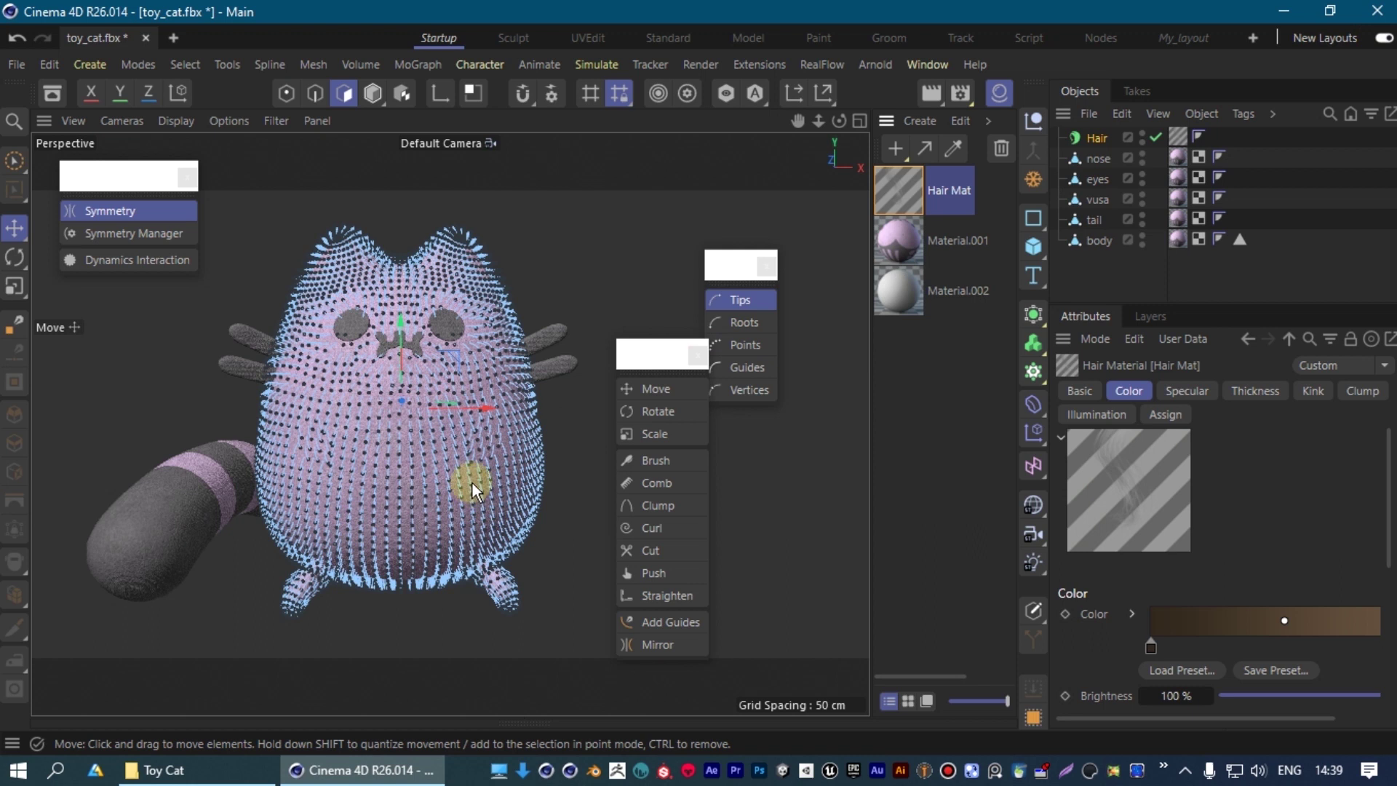
pyautogui.hotkey('shift', 'r')
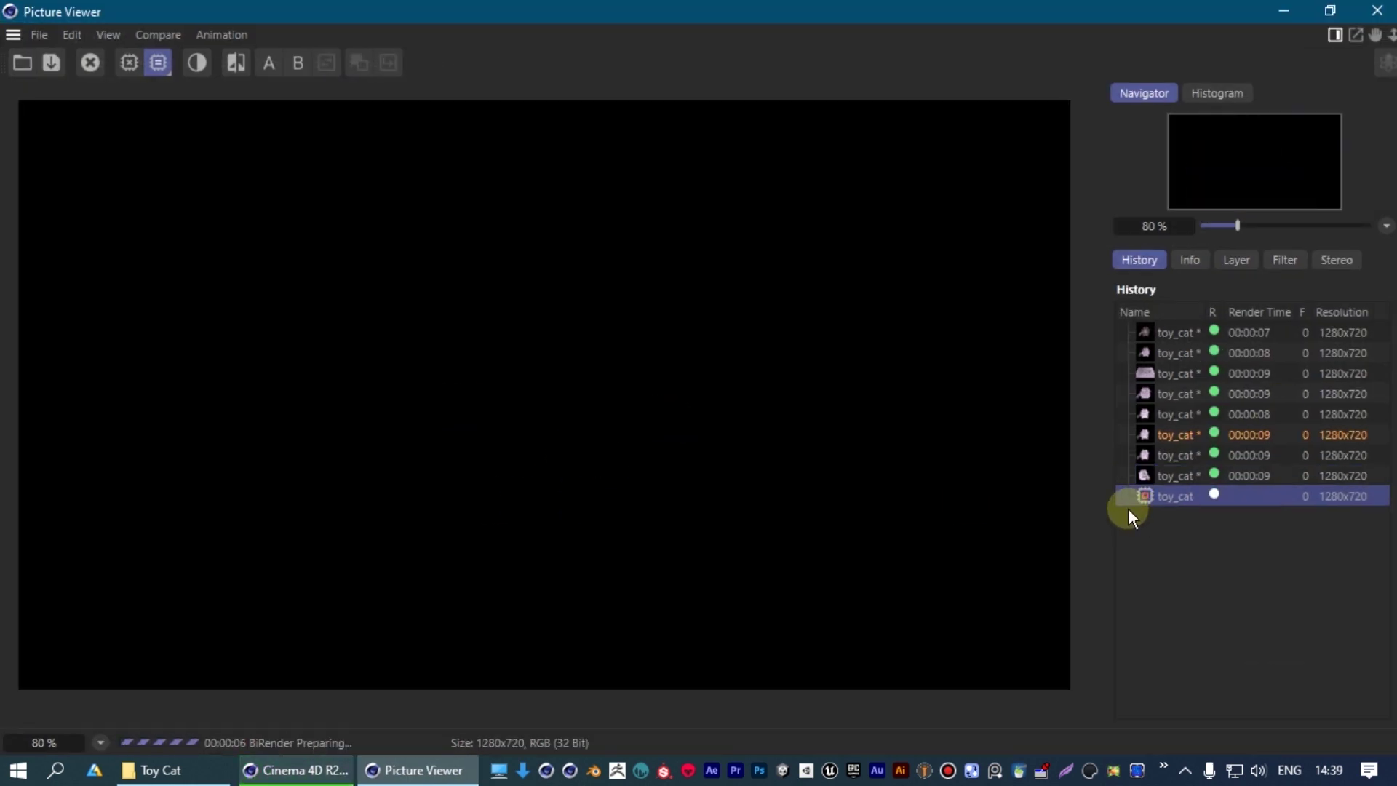
pyautogui.scroll(1, 353, 343)
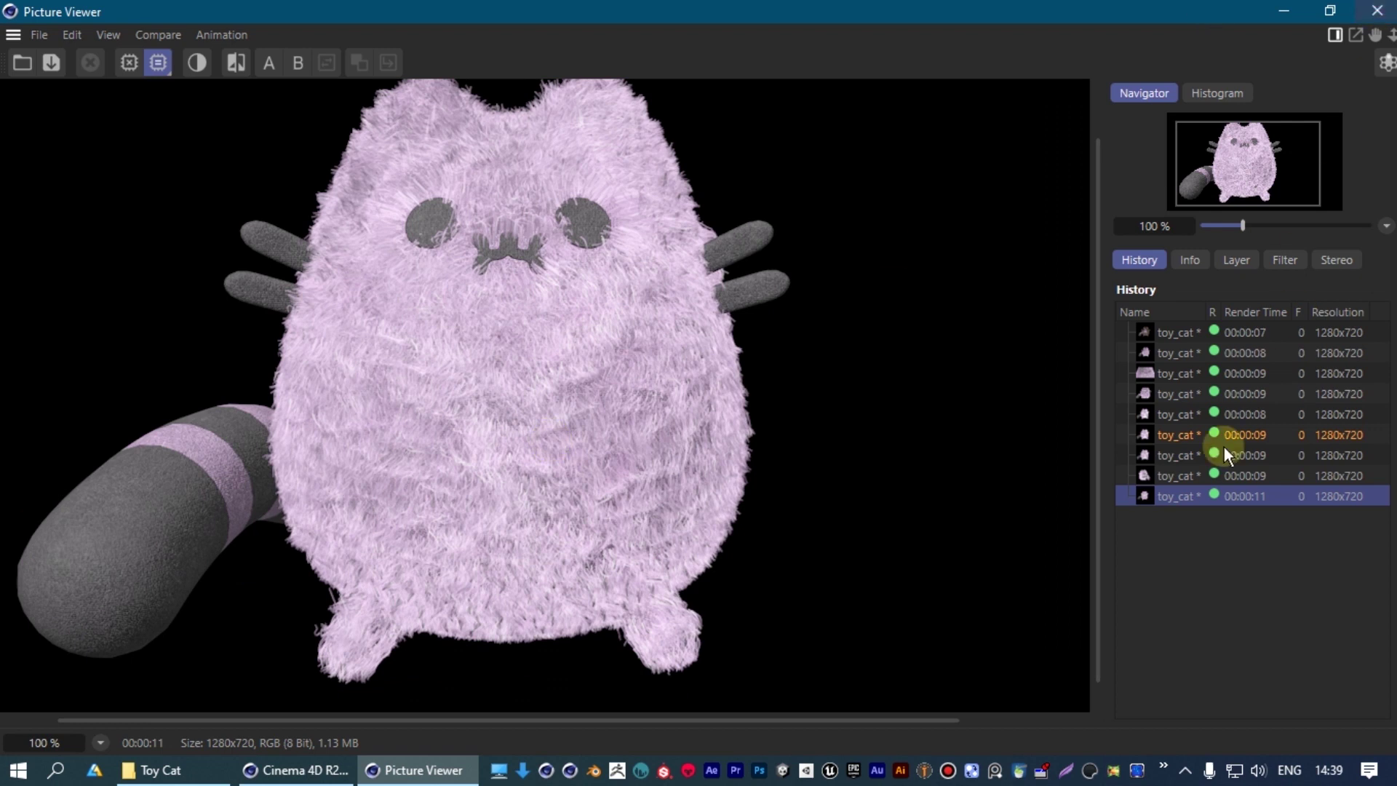
pyautogui.click(1175, 476)
pyautogui.click(1180, 456)
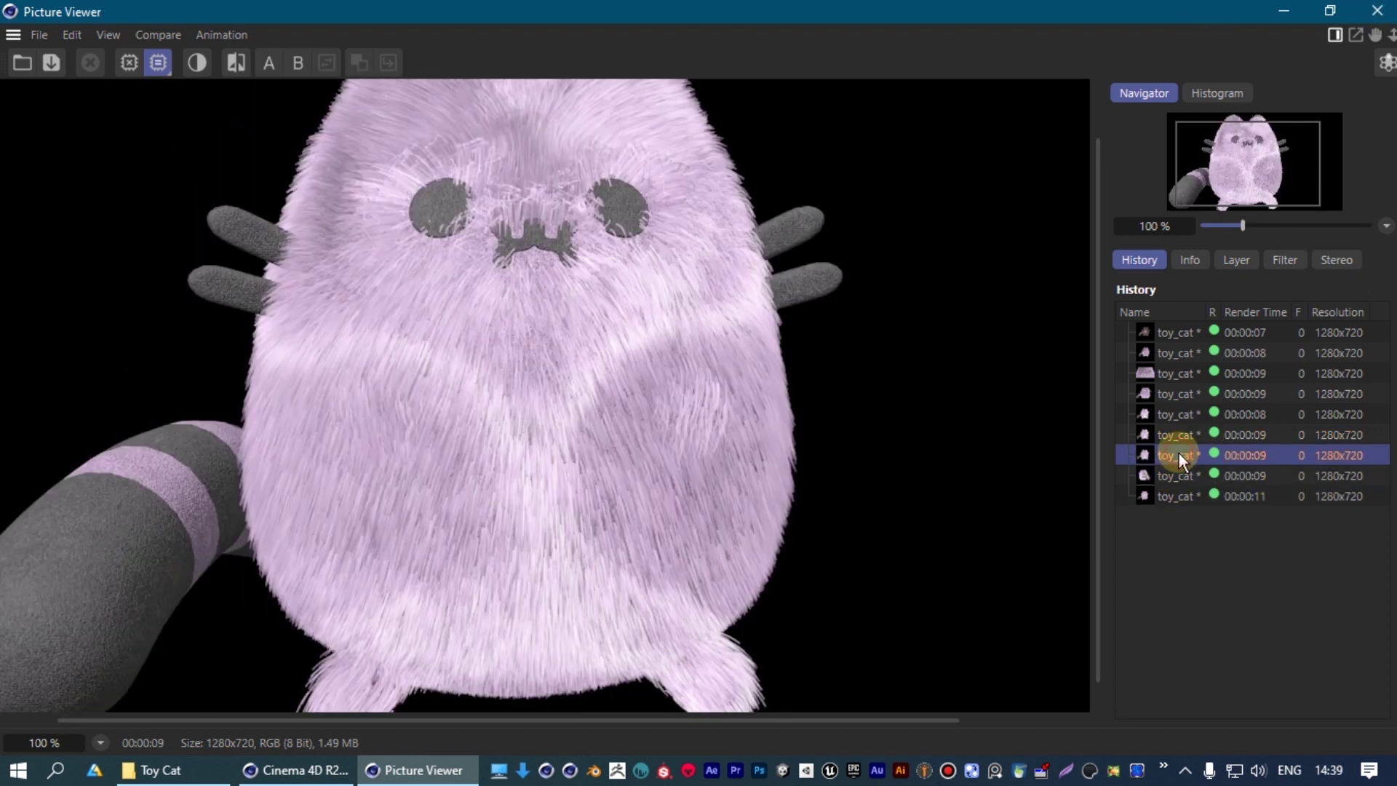
pyautogui.click(1166, 495)
pyautogui.scroll(2, 604, 415)
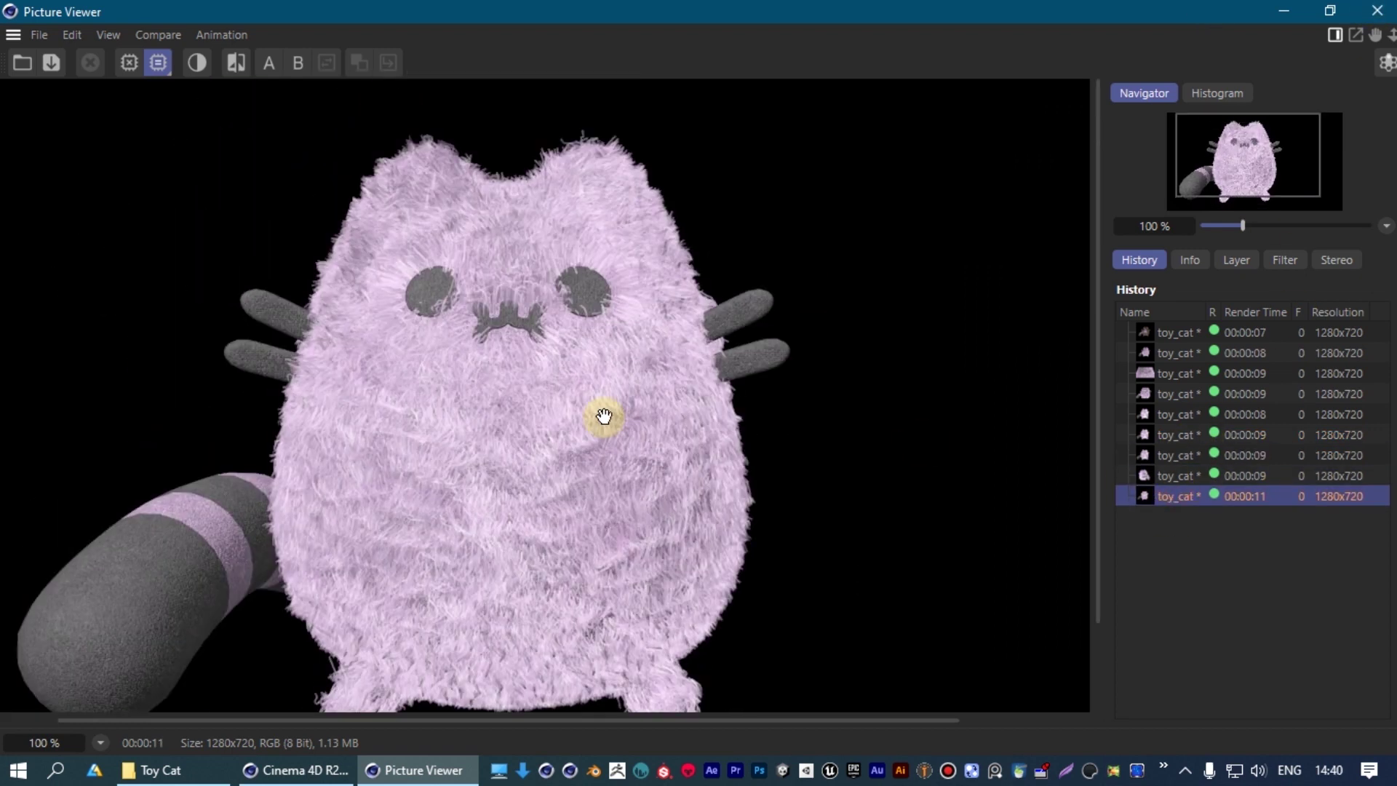
pyautogui.moveTo(601, 415); pyautogui.dragTo(601, 313)
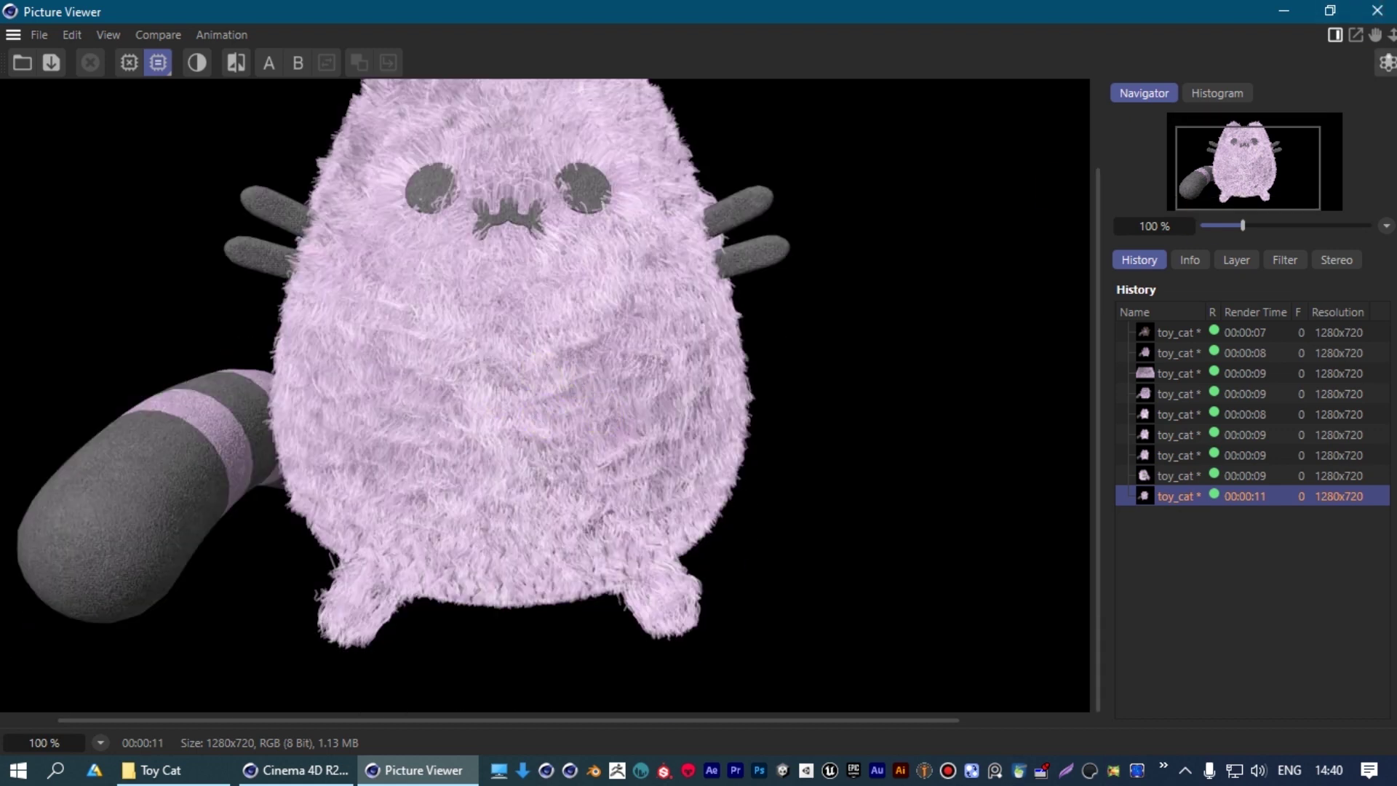
pyautogui.click(1386, 14)
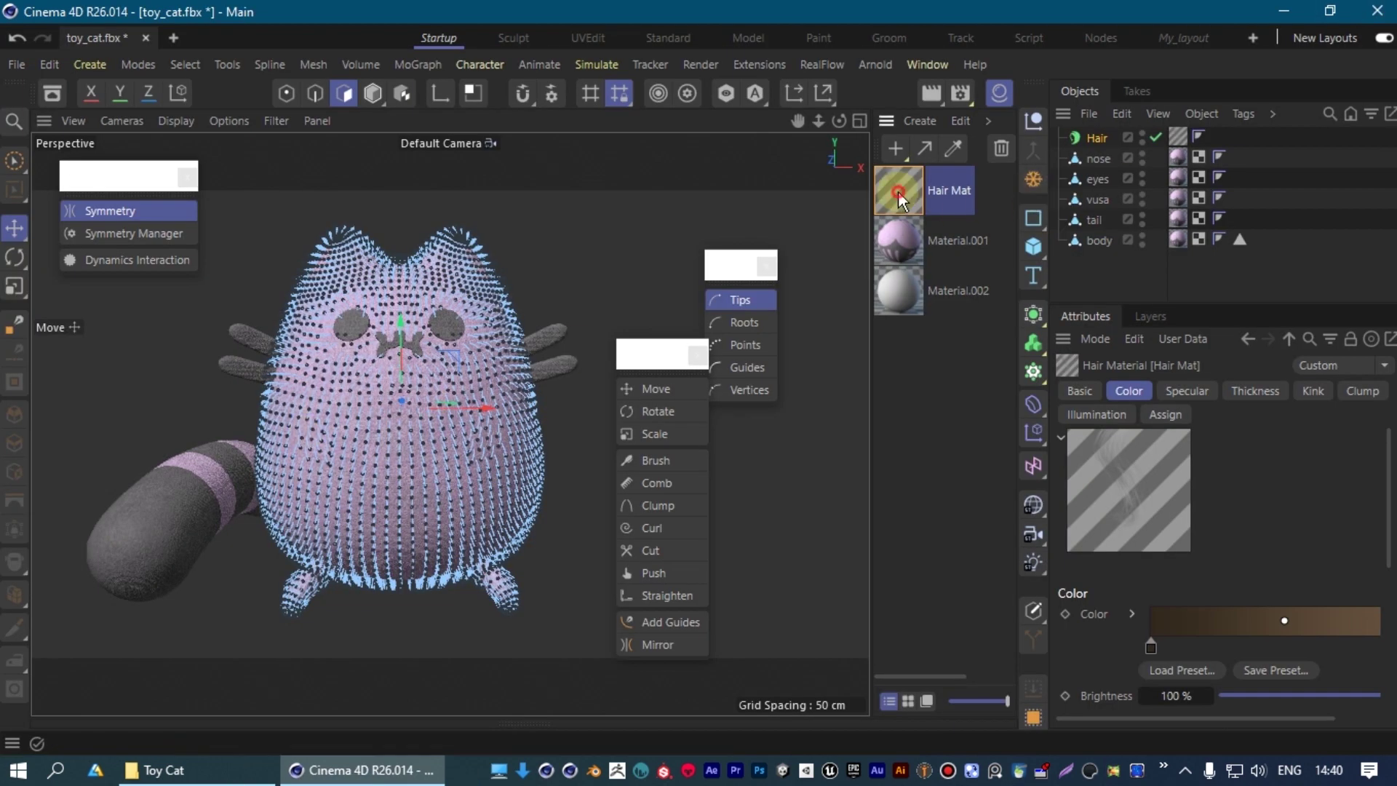
# Drop Hair Mat's primary specular strength to 8% and render to check the fur.
pyautogui.doubleClick(898, 191)
pyautogui.click(761, 307)
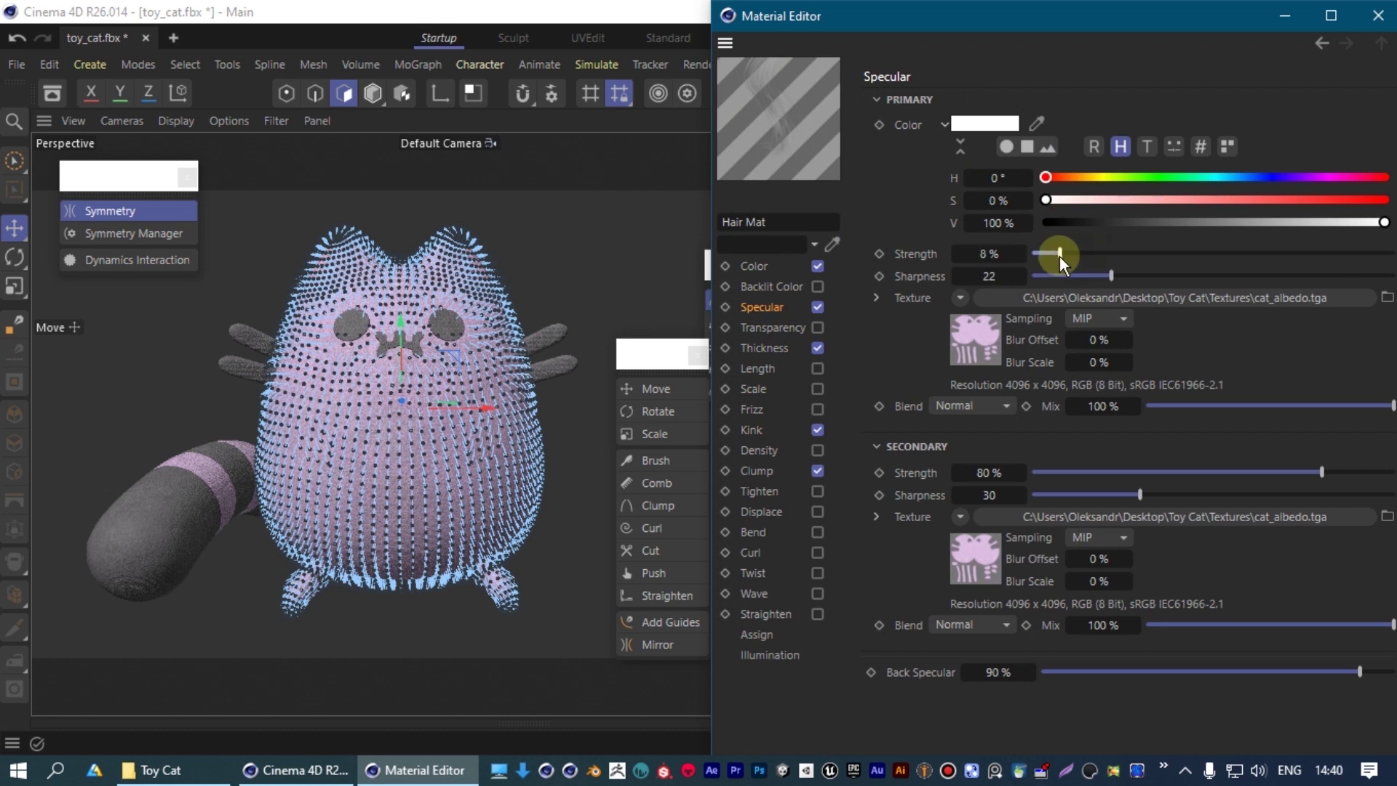
pyautogui.click(1377, 15)
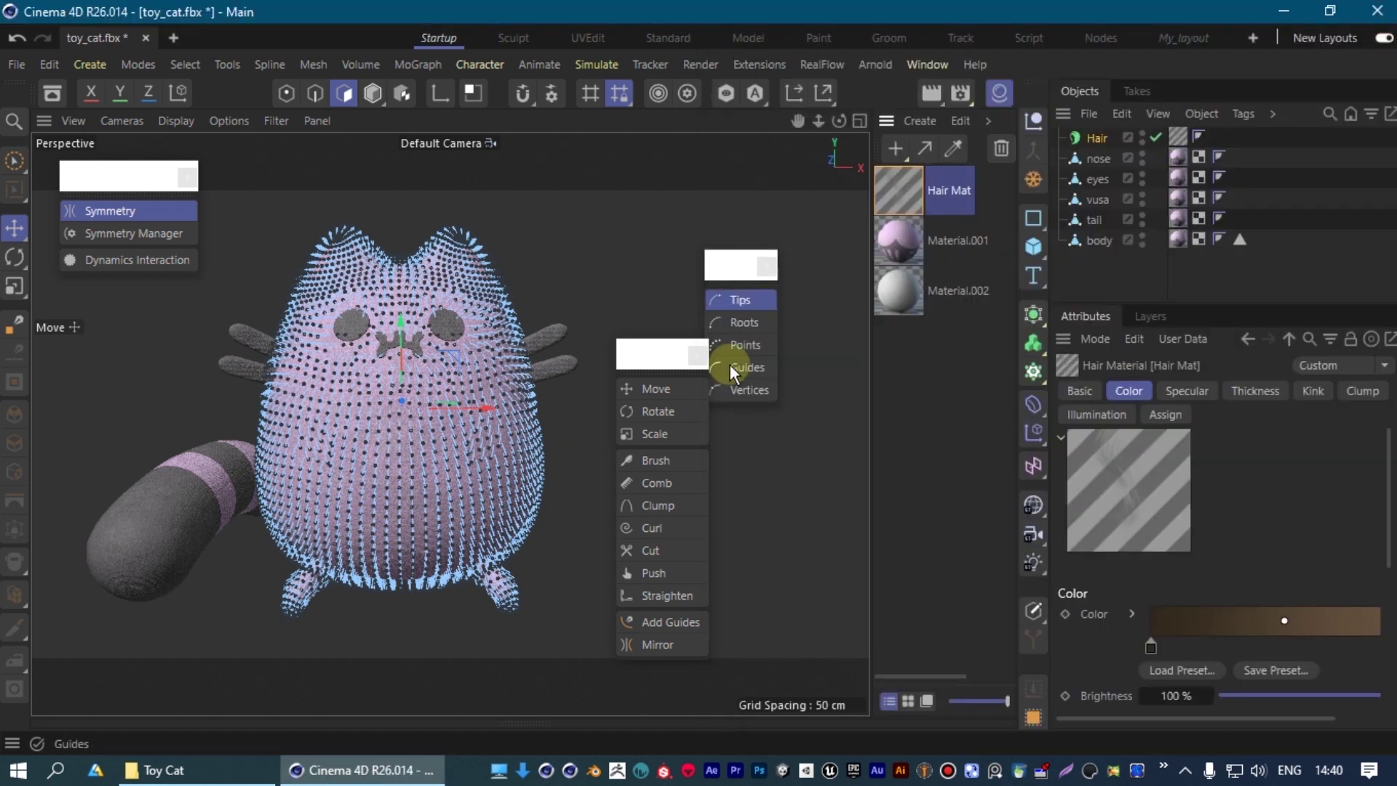
pyautogui.hotkey('shift', 'r')
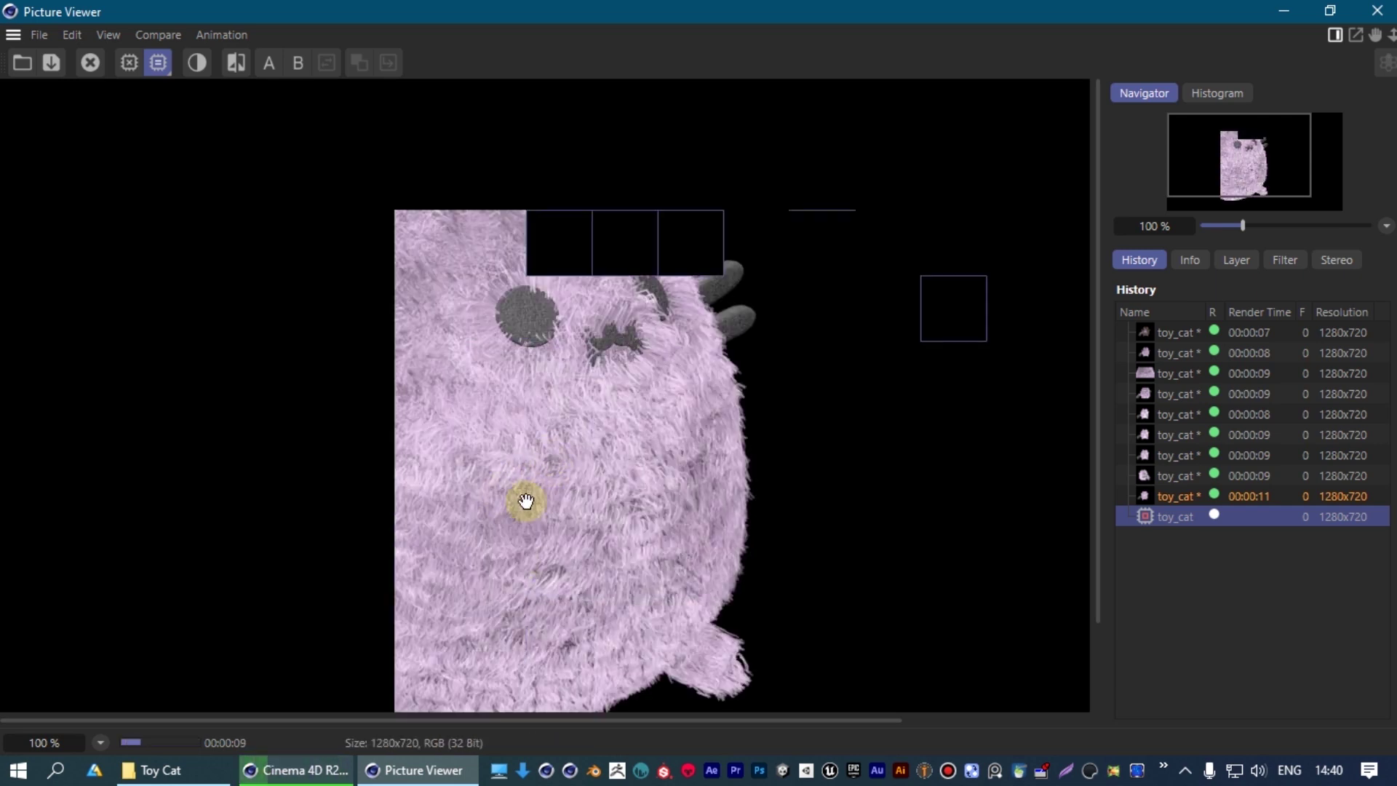
pyautogui.scroll(-1, 483, 586)
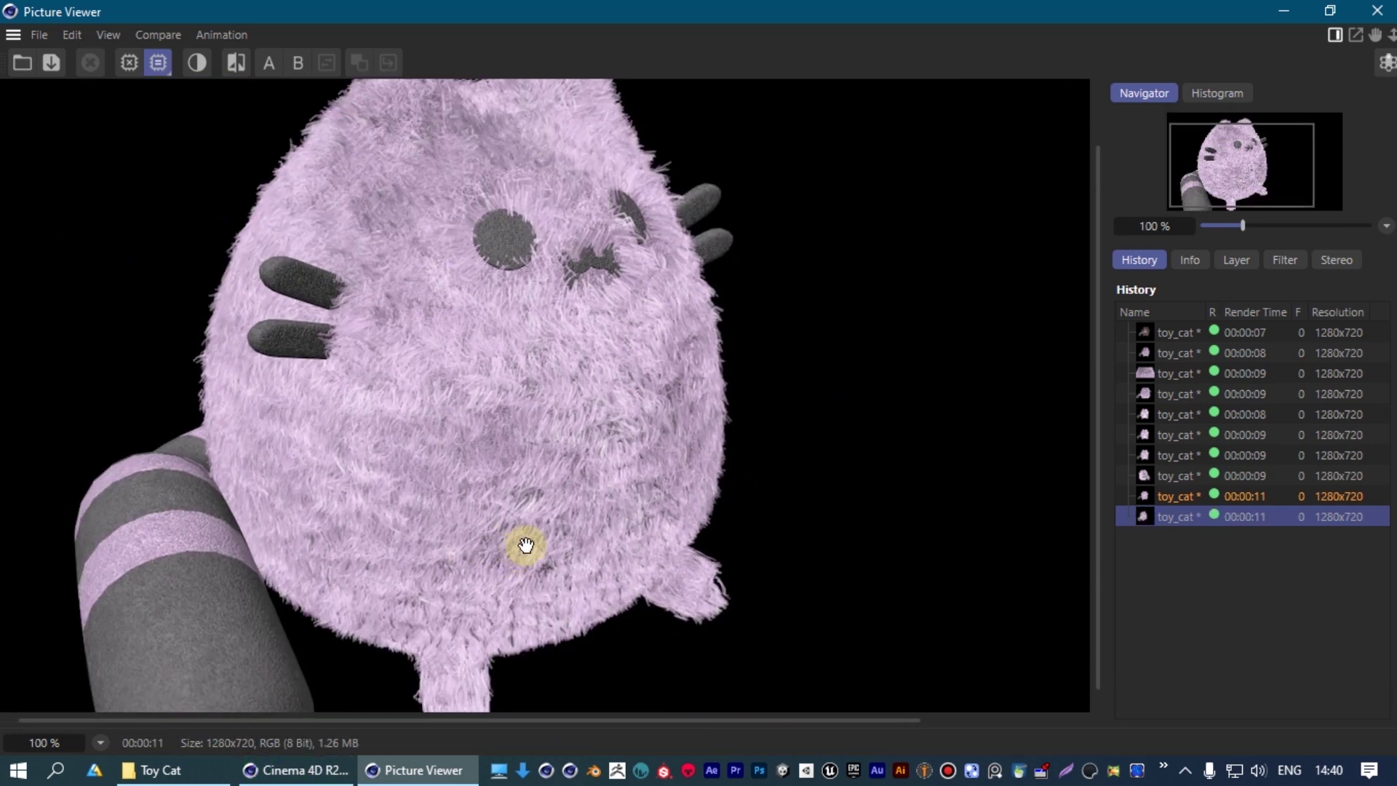
pyautogui.click(1377, 11)
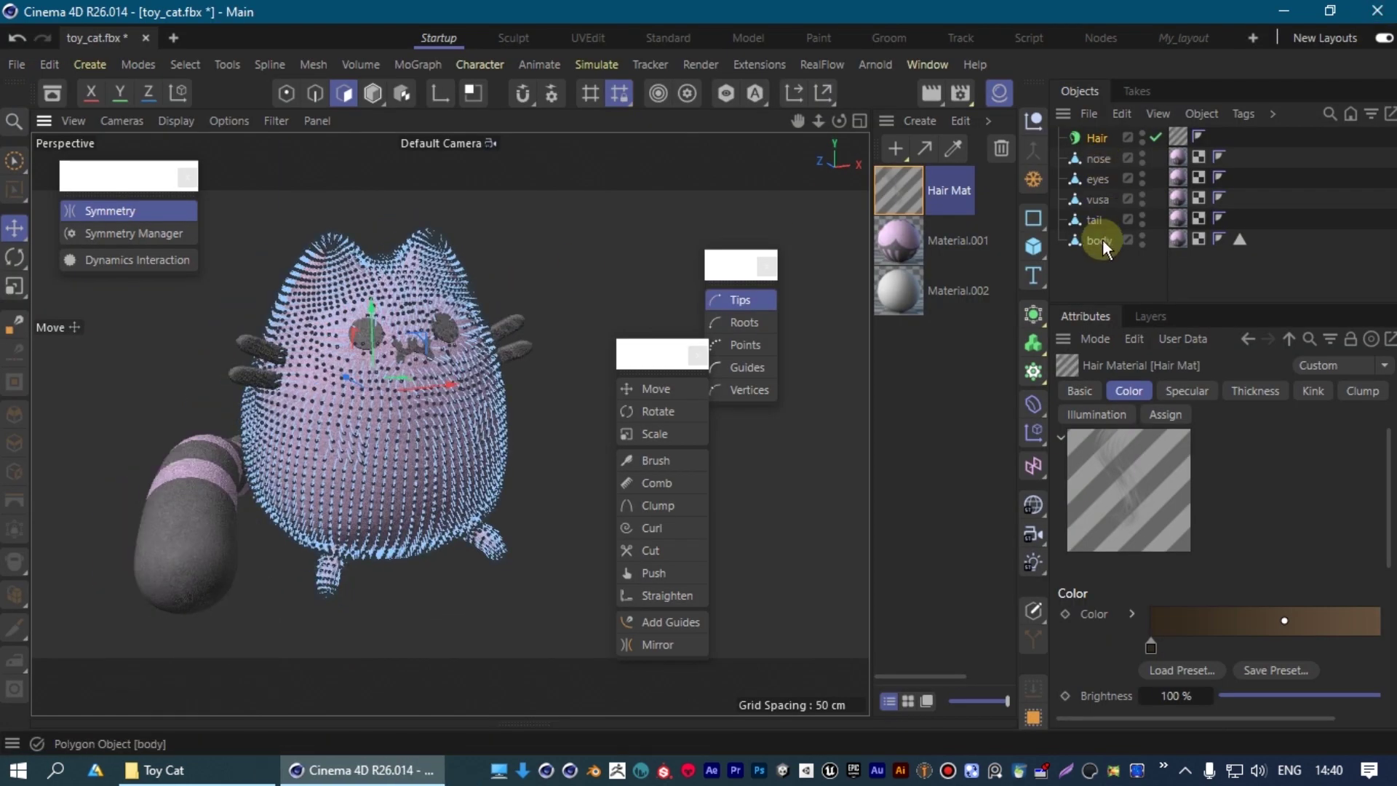
# Select the tail and add a hair object growing from it.
pyautogui.click(1093, 220)
pyautogui.keyDown('alt'); pyautogui.moveTo(475, 400); pyautogui.dragTo(465, 460); pyautogui.keyUp('alt')
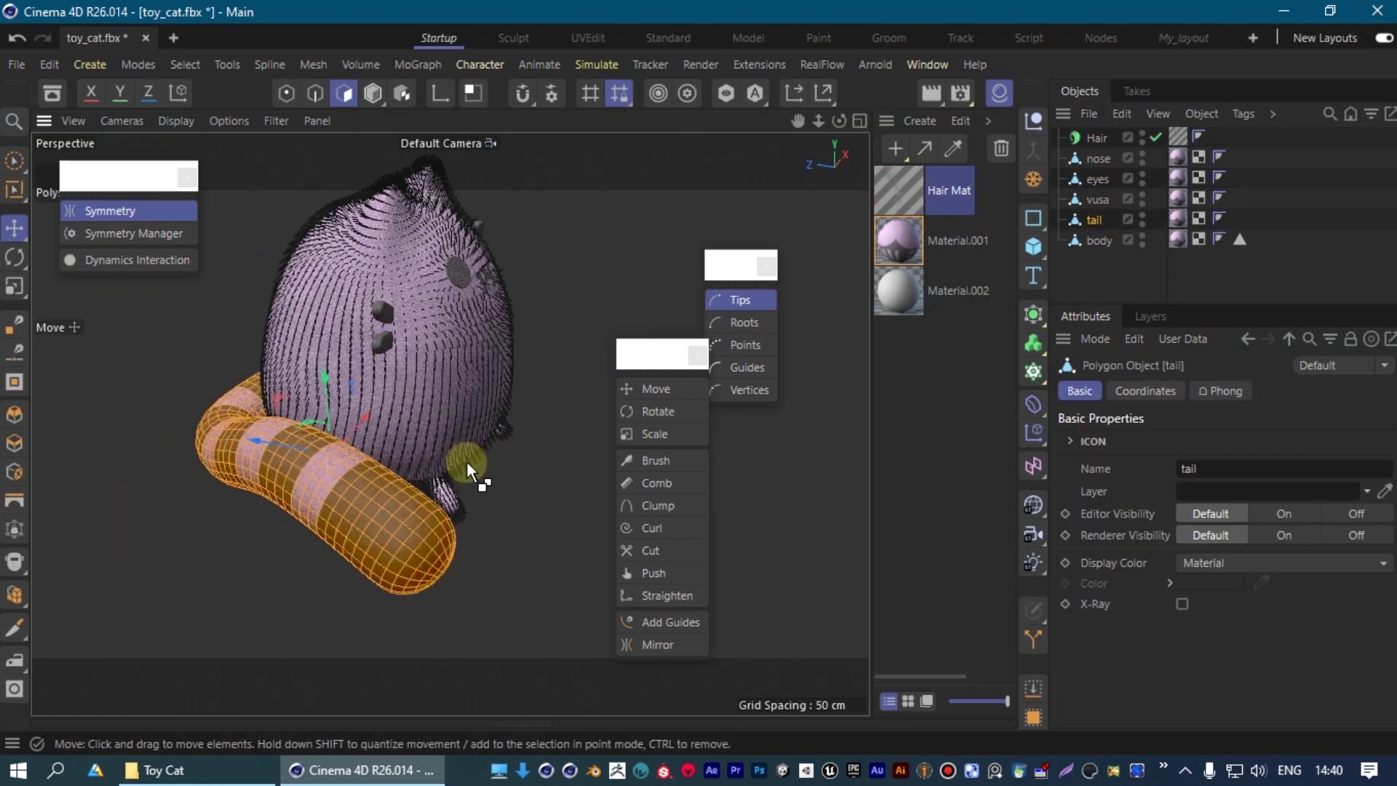
pyautogui.click(596, 64)
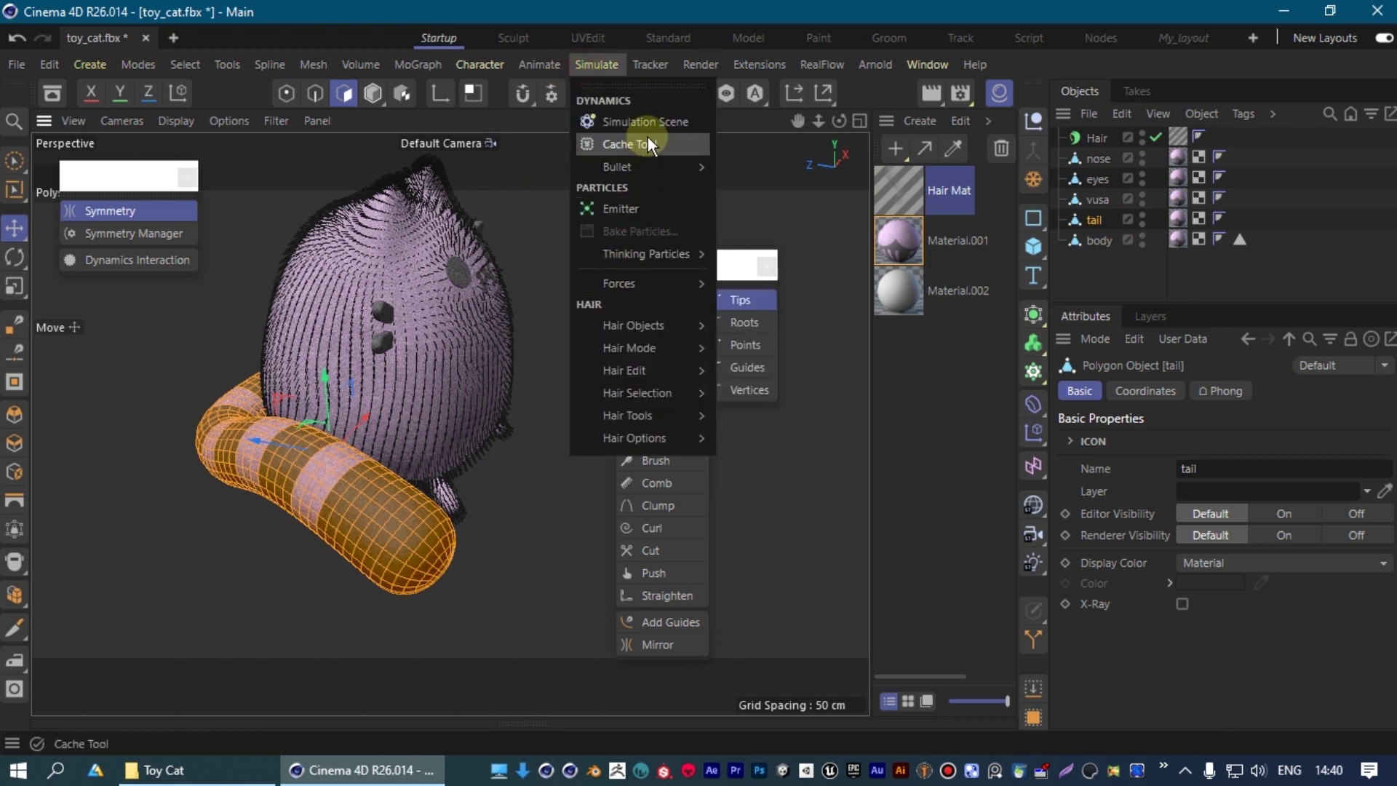
pyautogui.moveTo(633, 326)
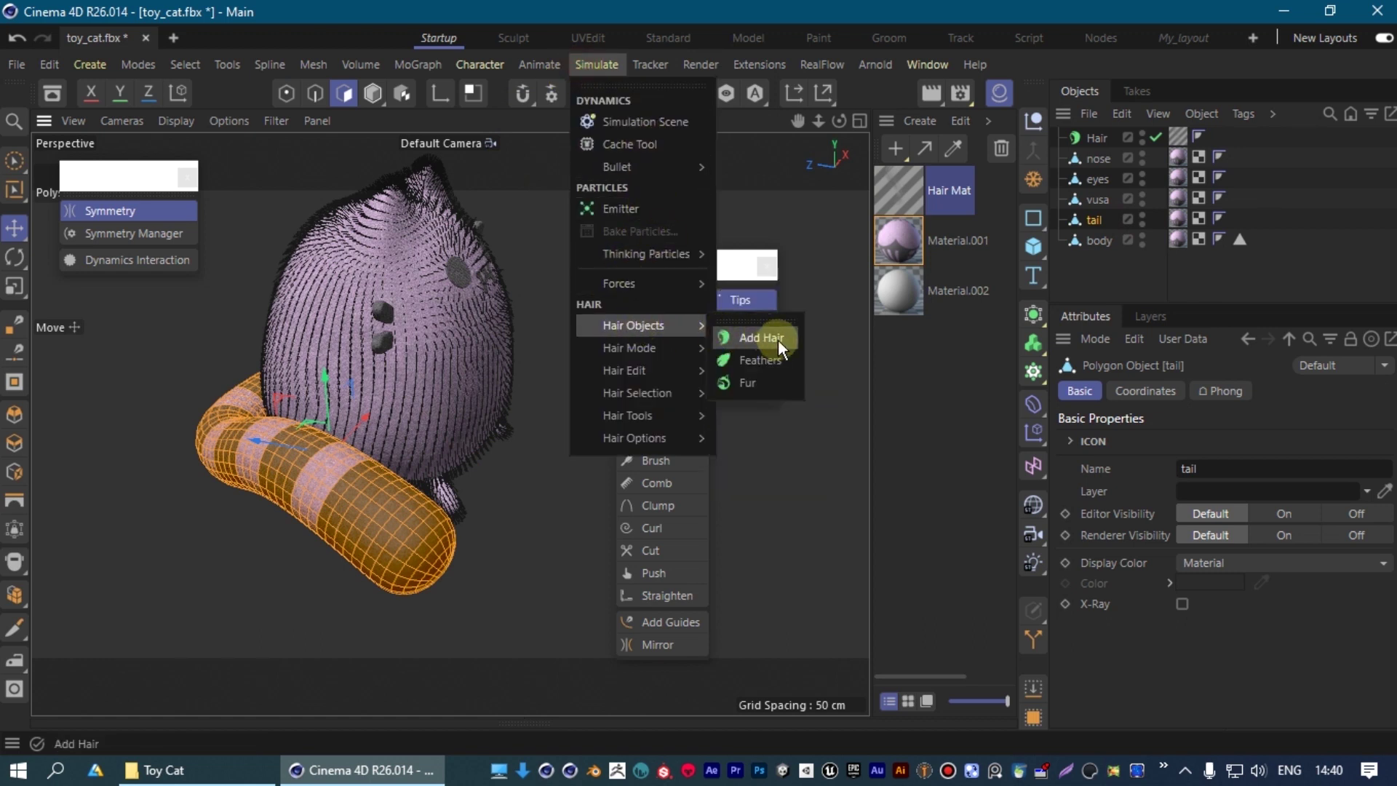
pyautogui.click(779, 339)
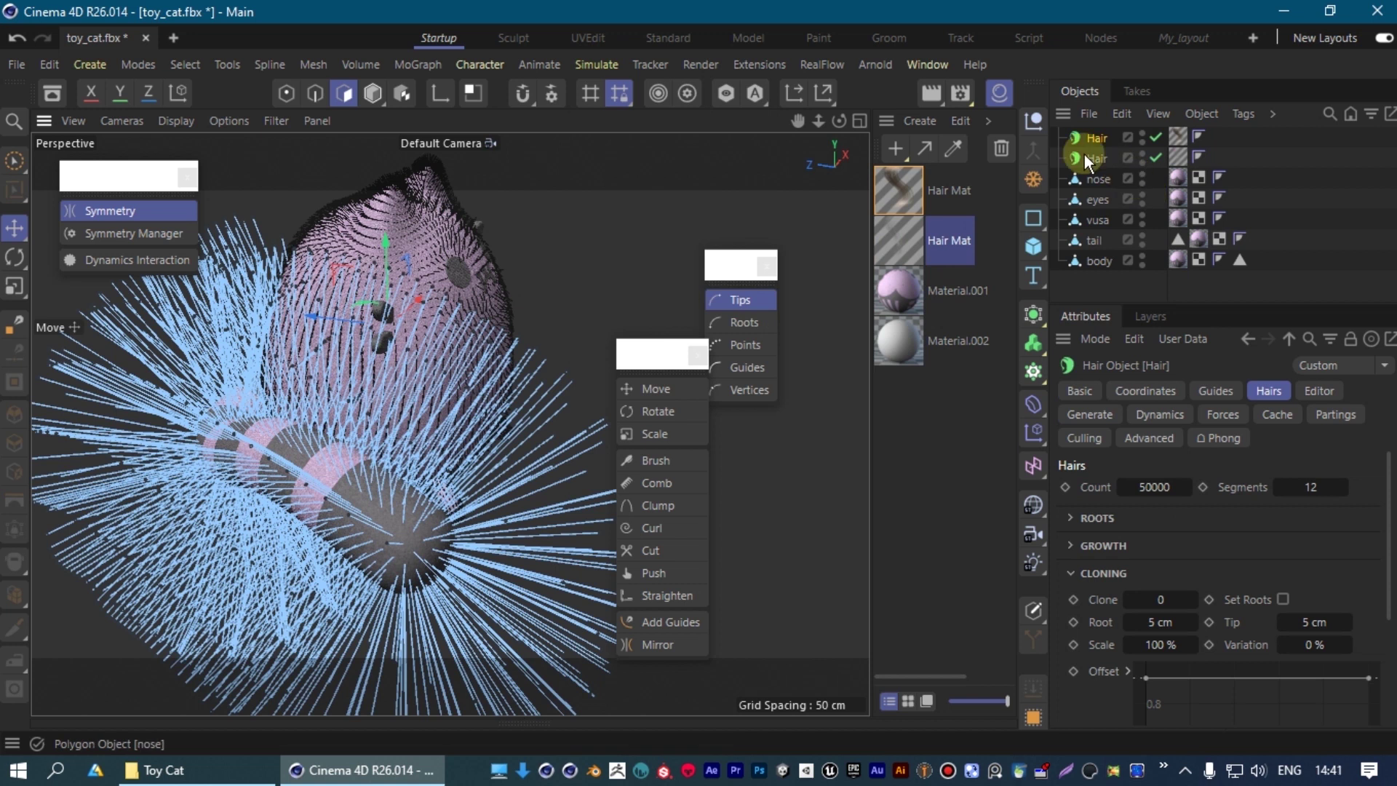
# Rename the original hair object to body and select the tail hair object.
pyautogui.doubleClick(1097, 140)
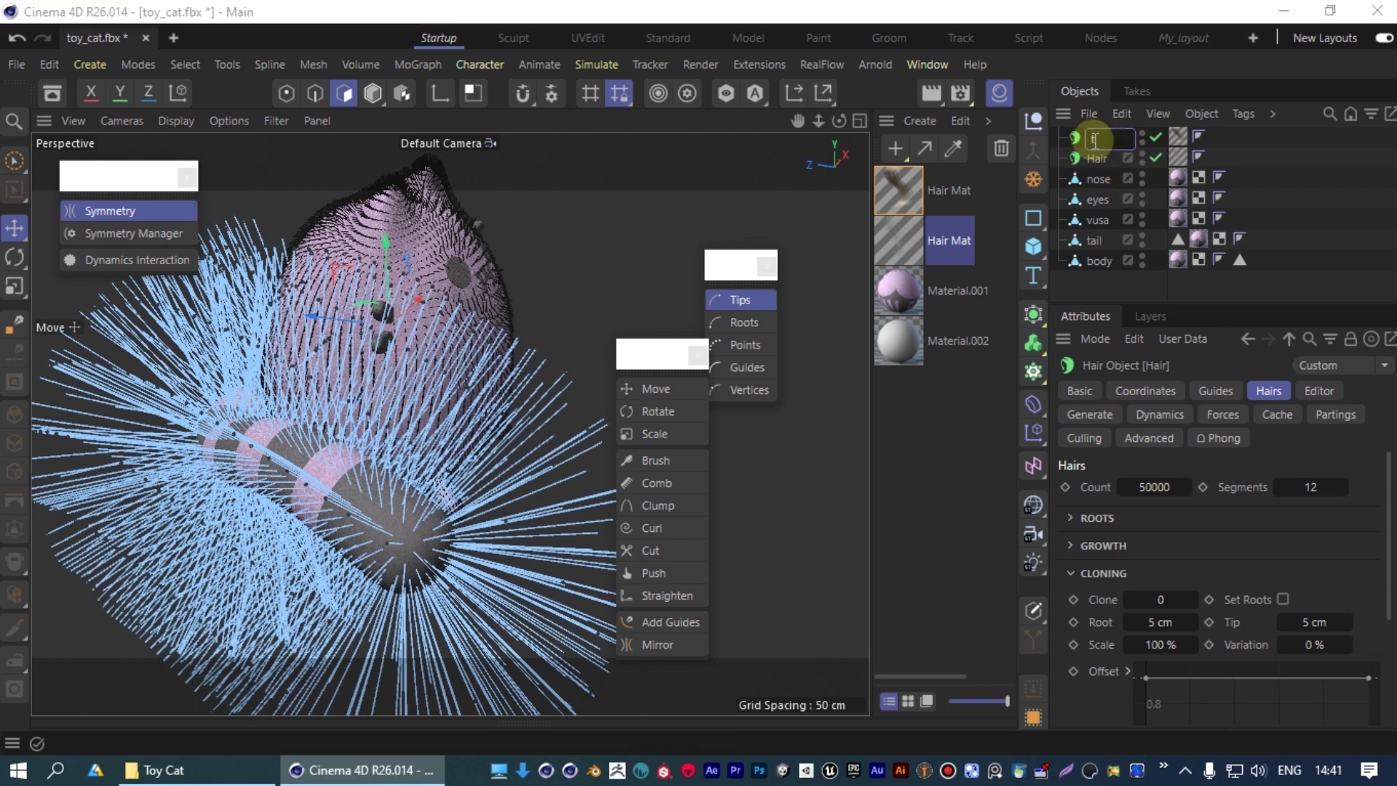
pyautogui.write('tail')
pyautogui.doubleClick(1102, 157)
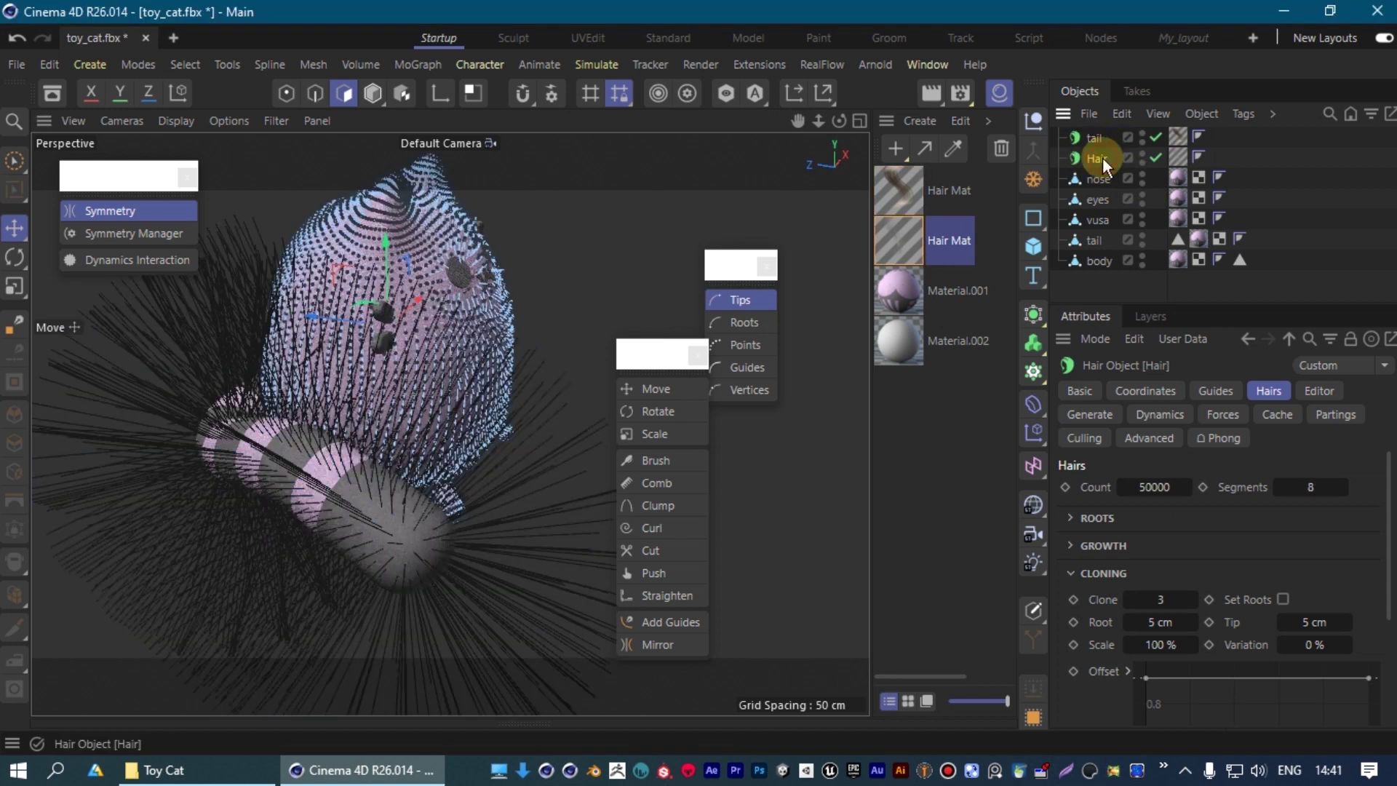
pyautogui.write('body')
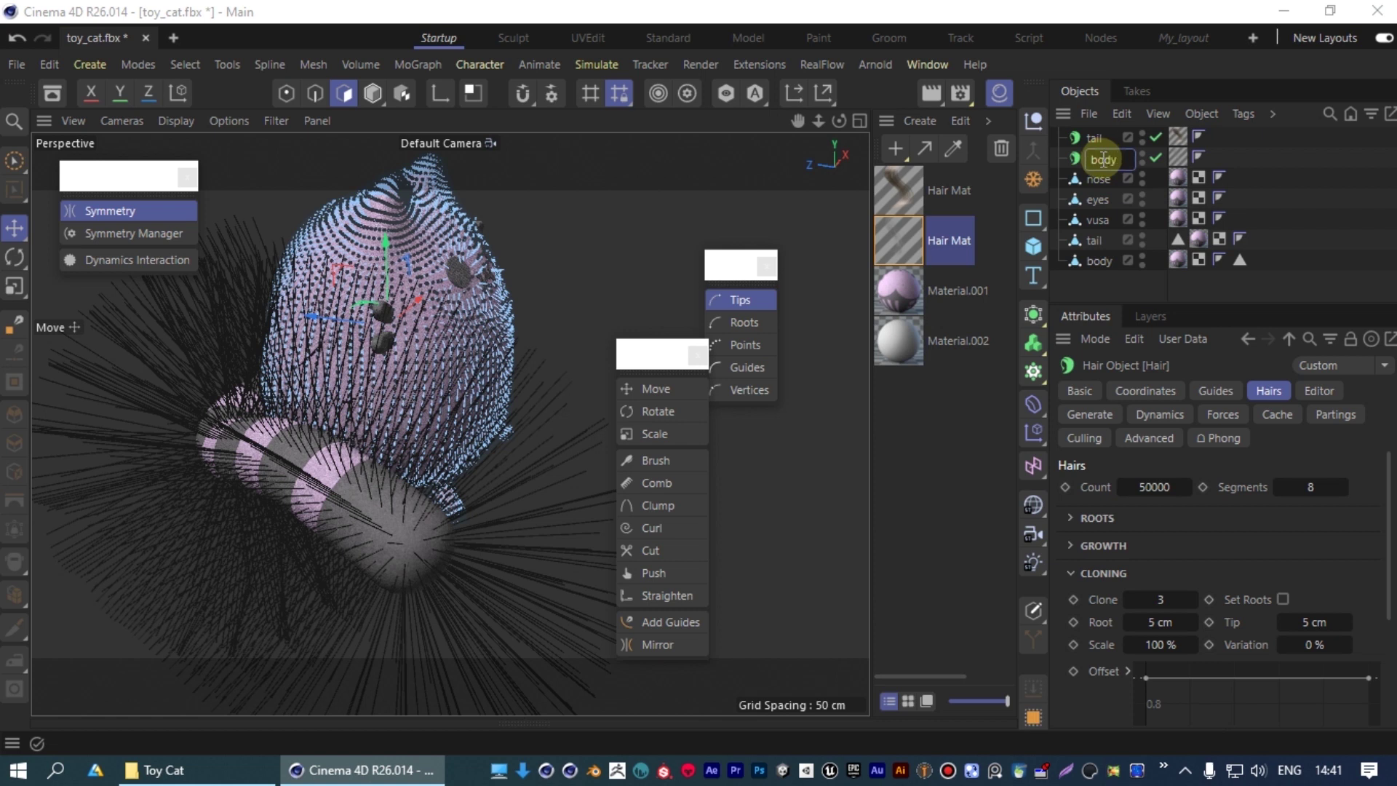
pyautogui.click(1259, 157)
pyautogui.click(1095, 139)
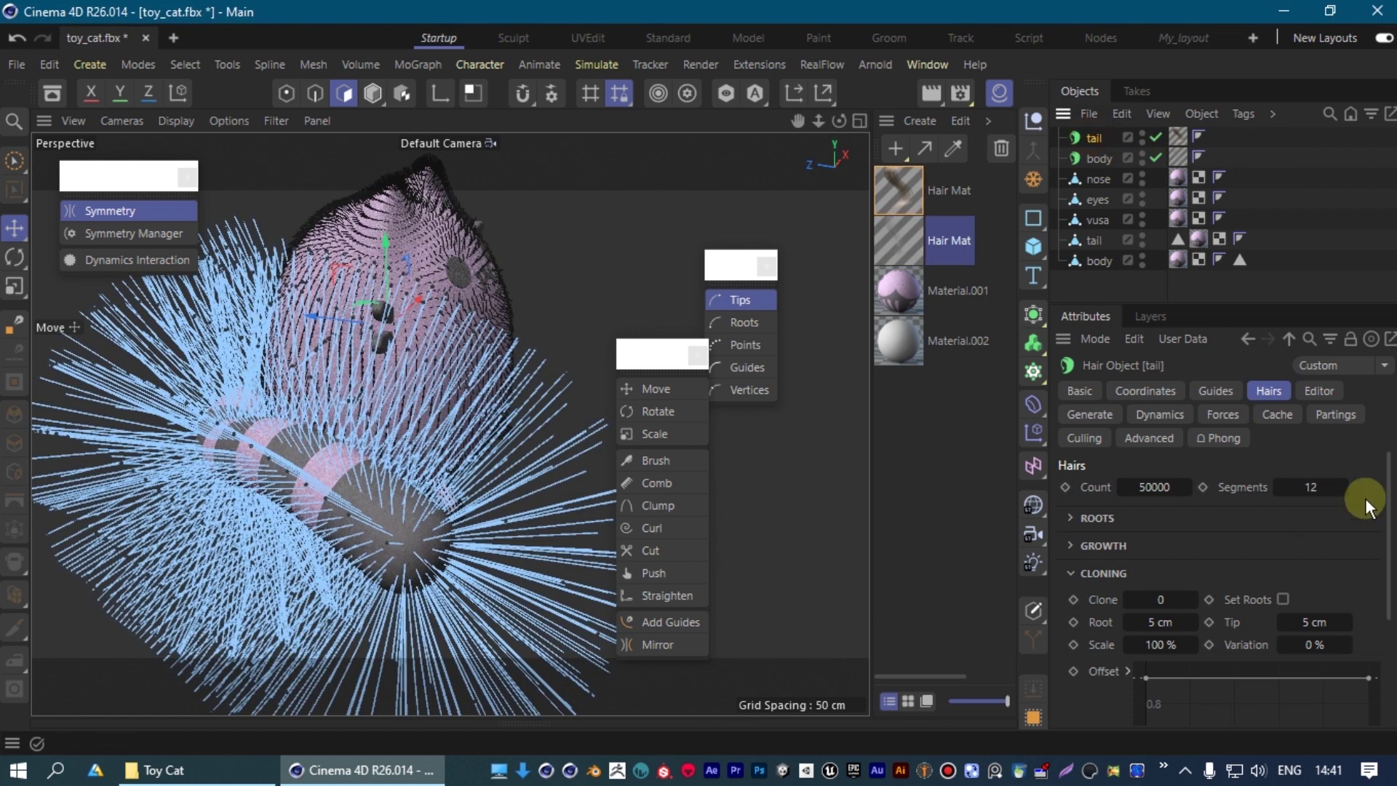
pyautogui.click(1310, 488)
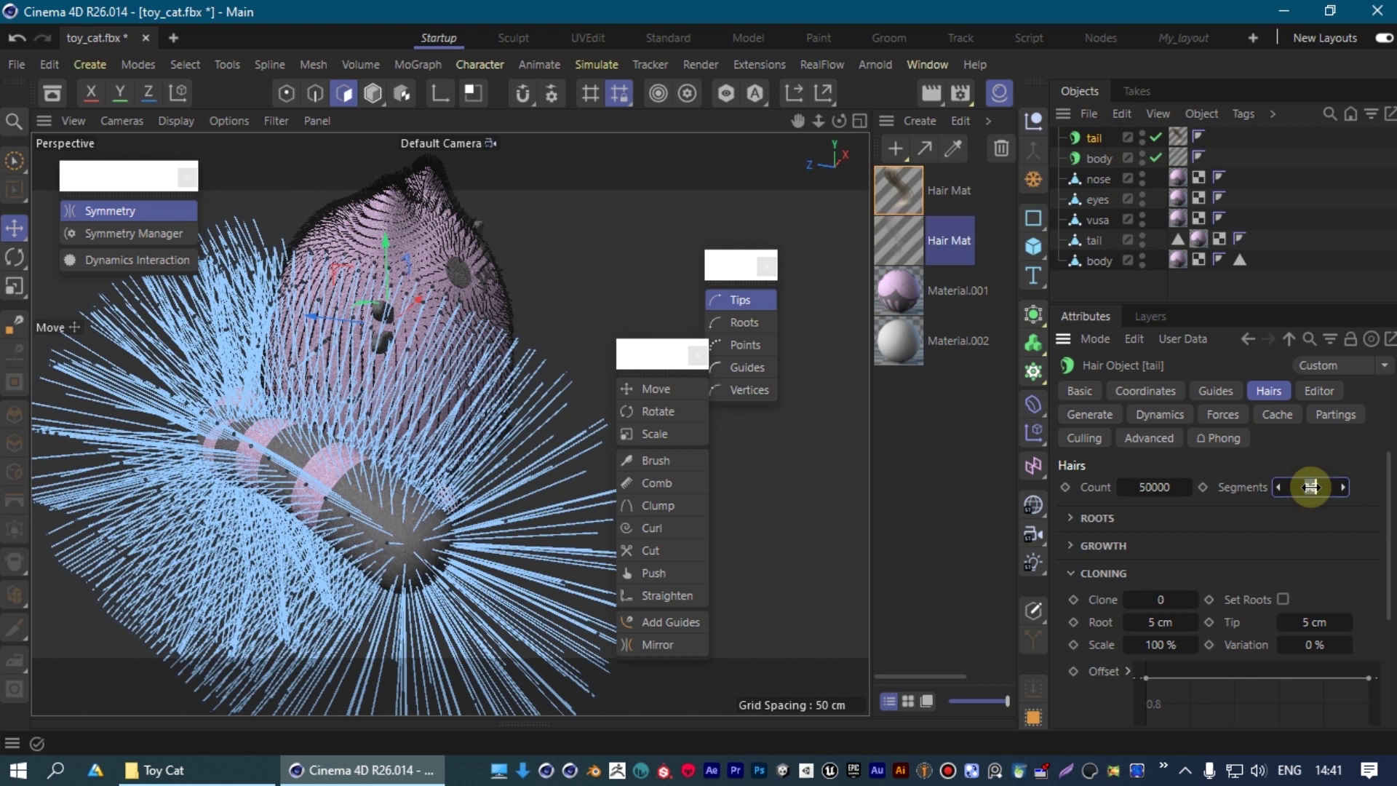
# Give the tail hair 8 segments and shorten its guides to 7 cm.
pyautogui.write('8')
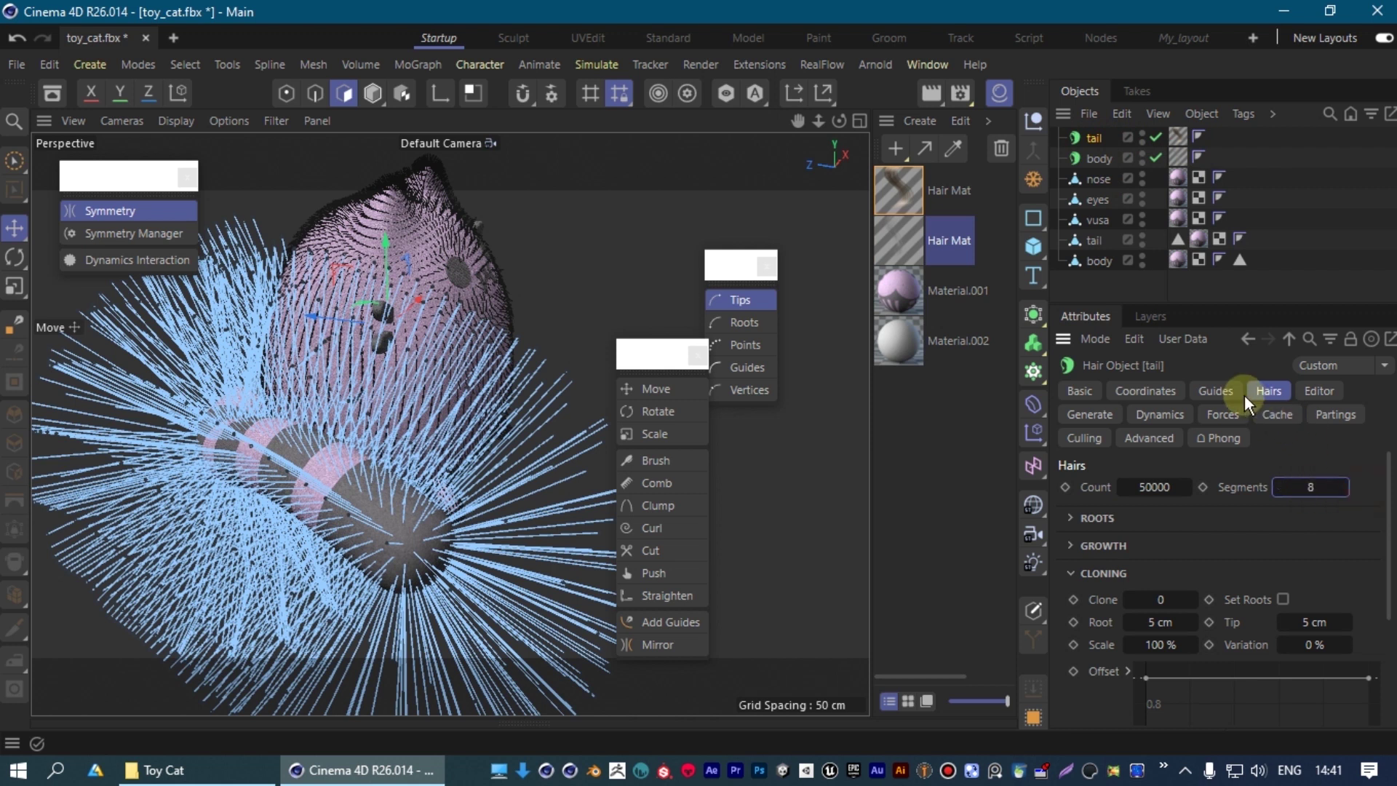
pyautogui.scroll(-2, 1377, 536)
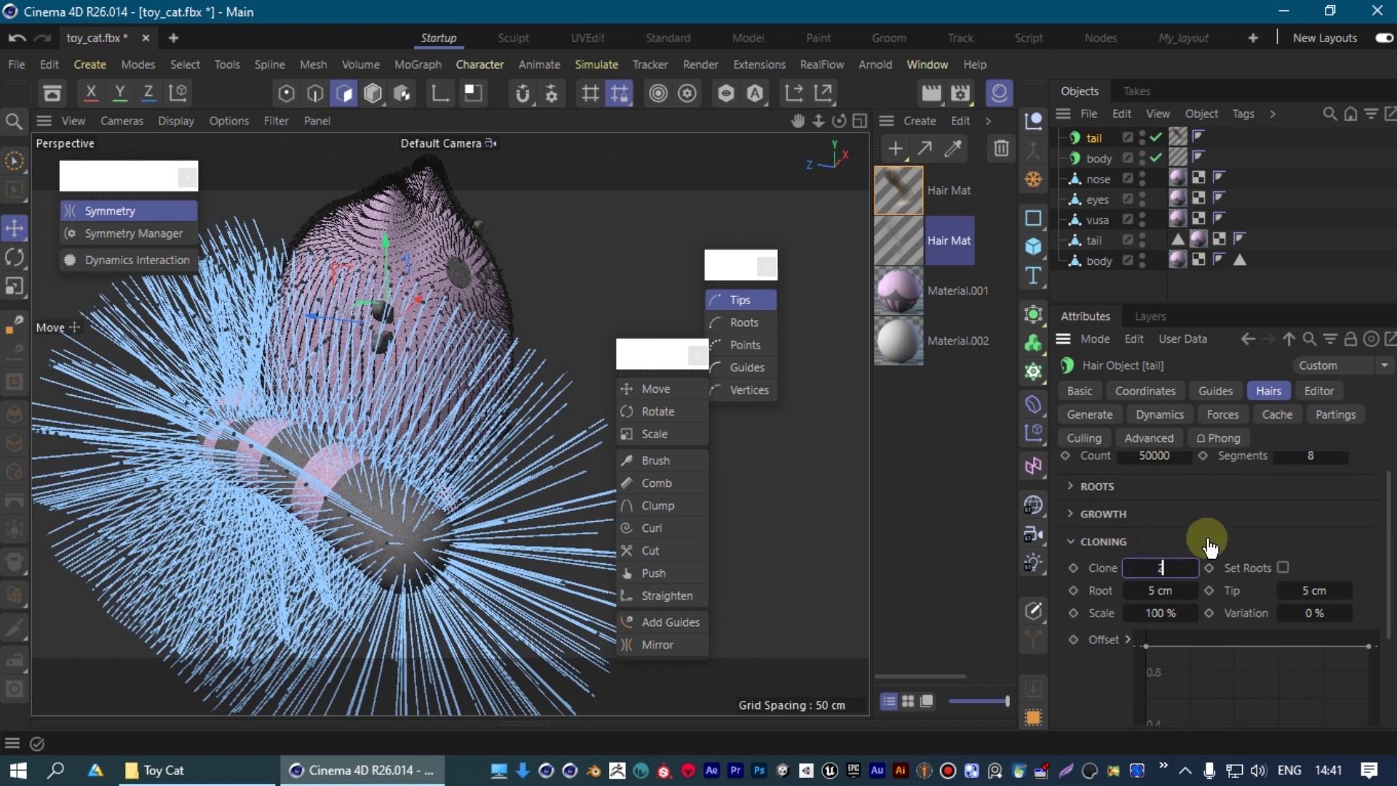
pyautogui.click(1323, 543)
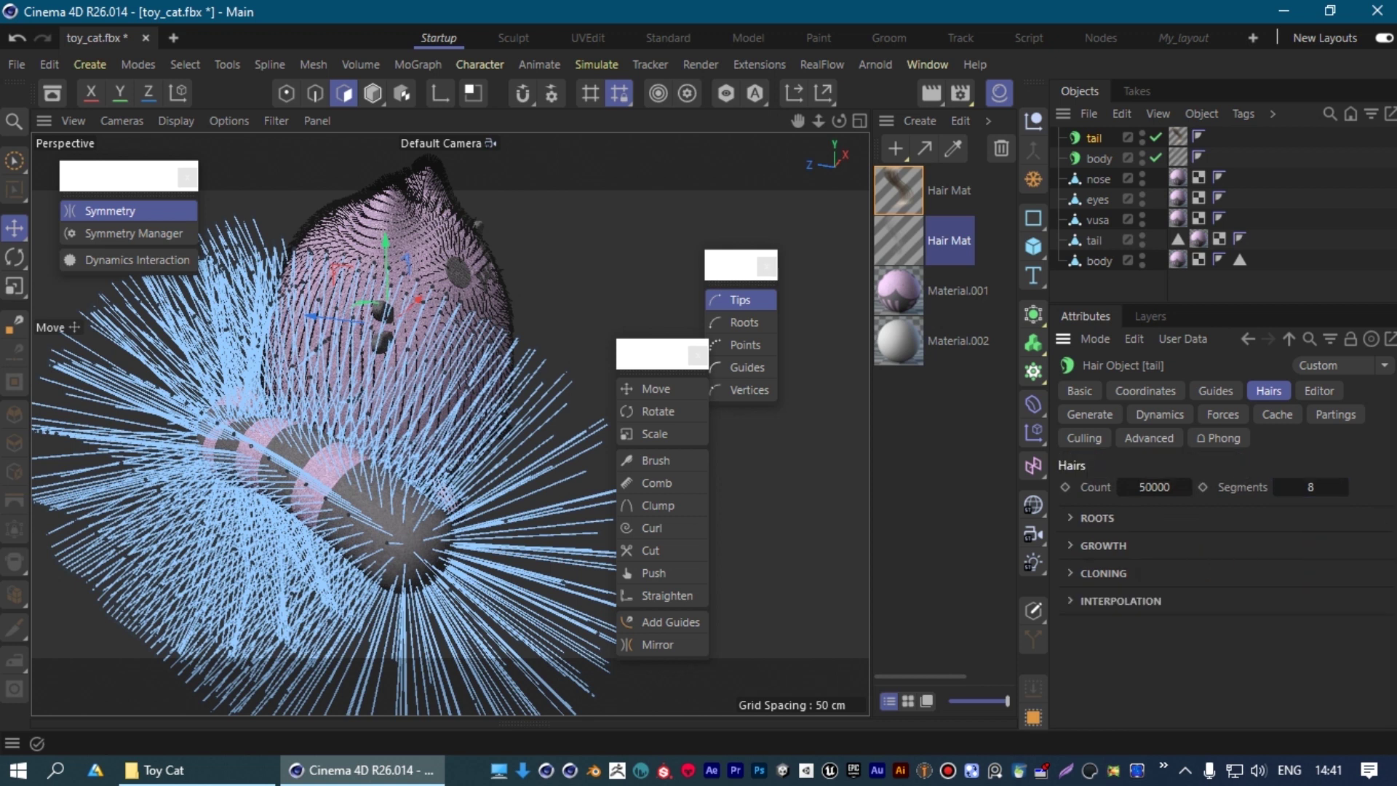
pyautogui.click(1213, 391)
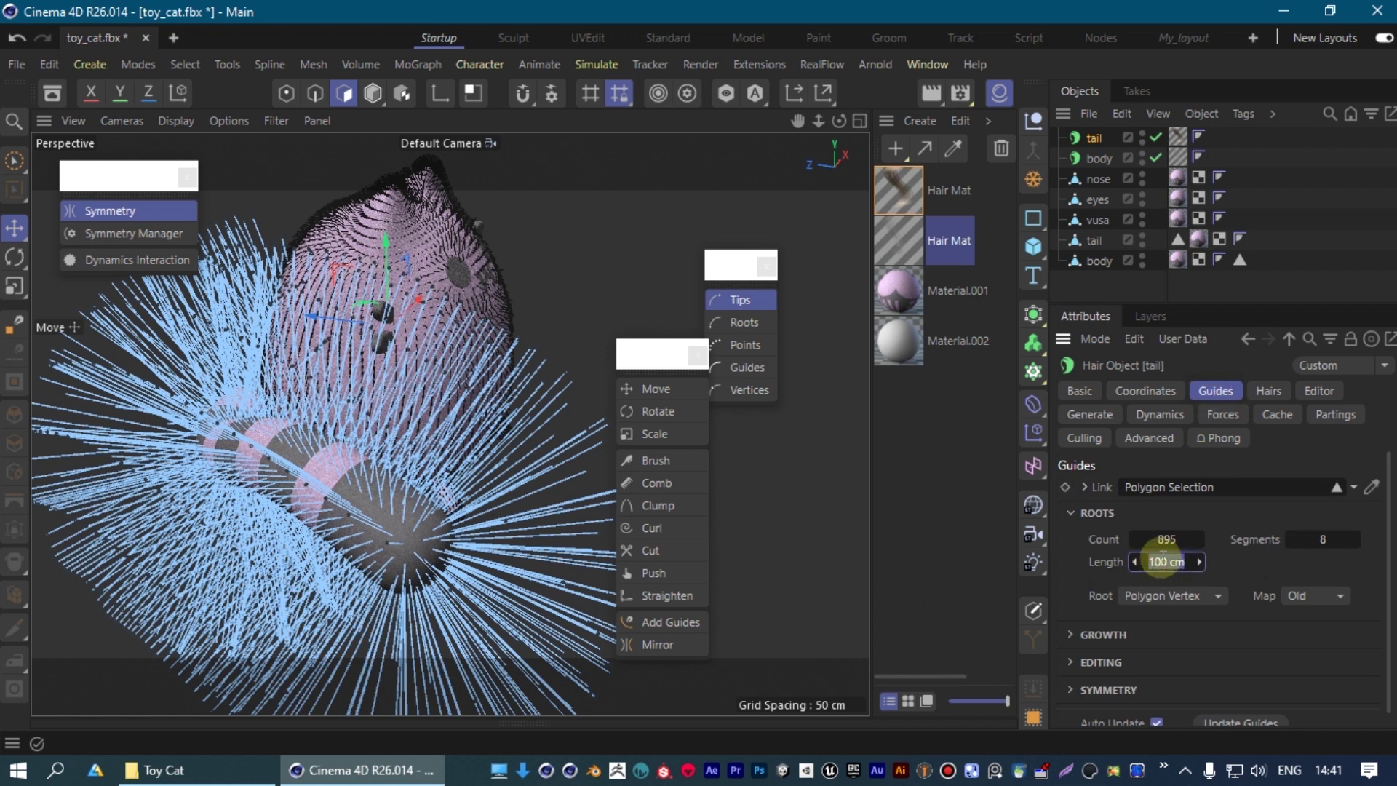
pyautogui.doubleClick(1162, 562)
pyautogui.write('7')
pyautogui.press('Return')
pyautogui.moveTo(316, 338)
pyautogui.keyDown('alt'); pyautogui.mouseDown()
pyautogui.moveTo(408, 404)
pyautogui.moveTo(373, 386)
pyautogui.mouseUp(); pyautogui.keyUp('alt')
# Activate the hair Brush tool at radius 71 and turn the view so the tail points up.
pyautogui.click(734, 301)
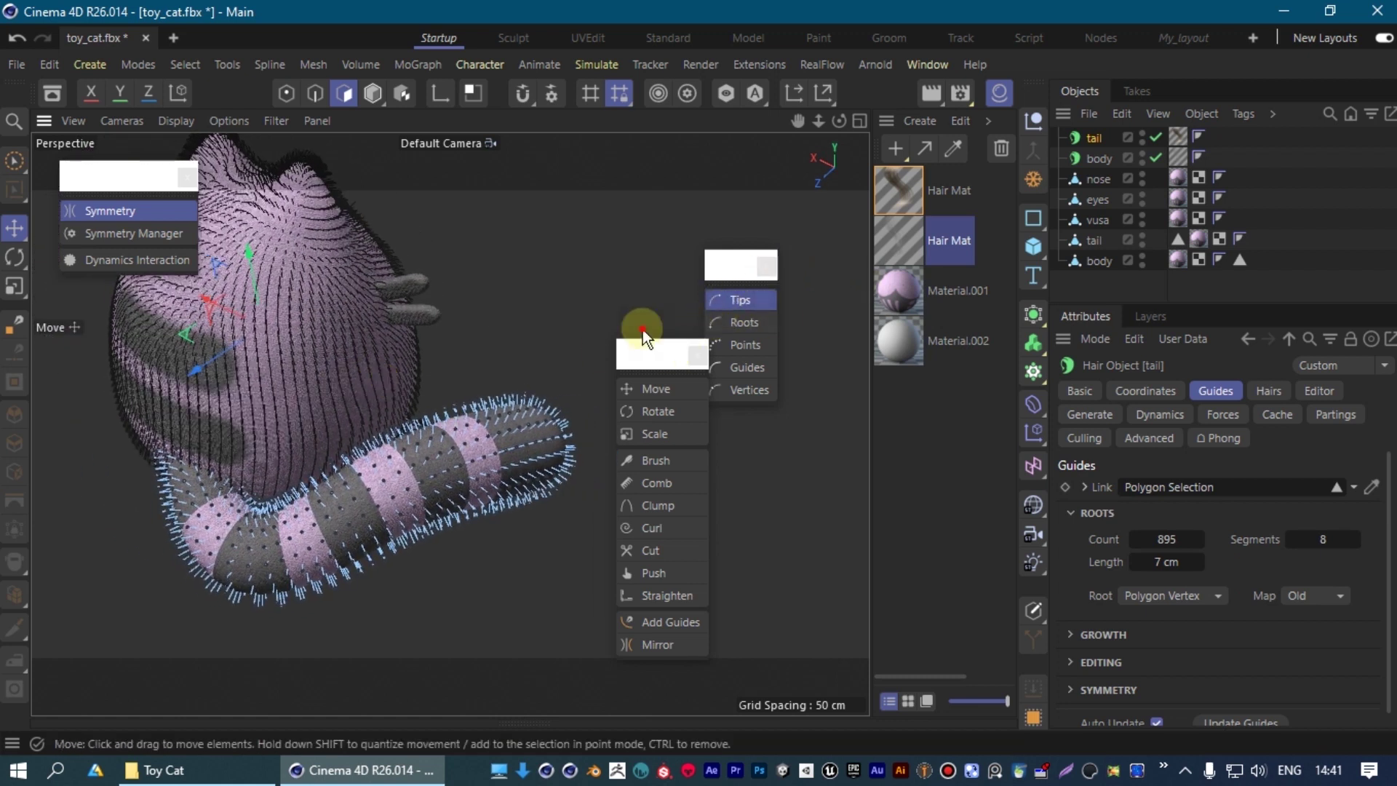
pyautogui.moveTo(643, 345); pyautogui.dragTo(613, 279)
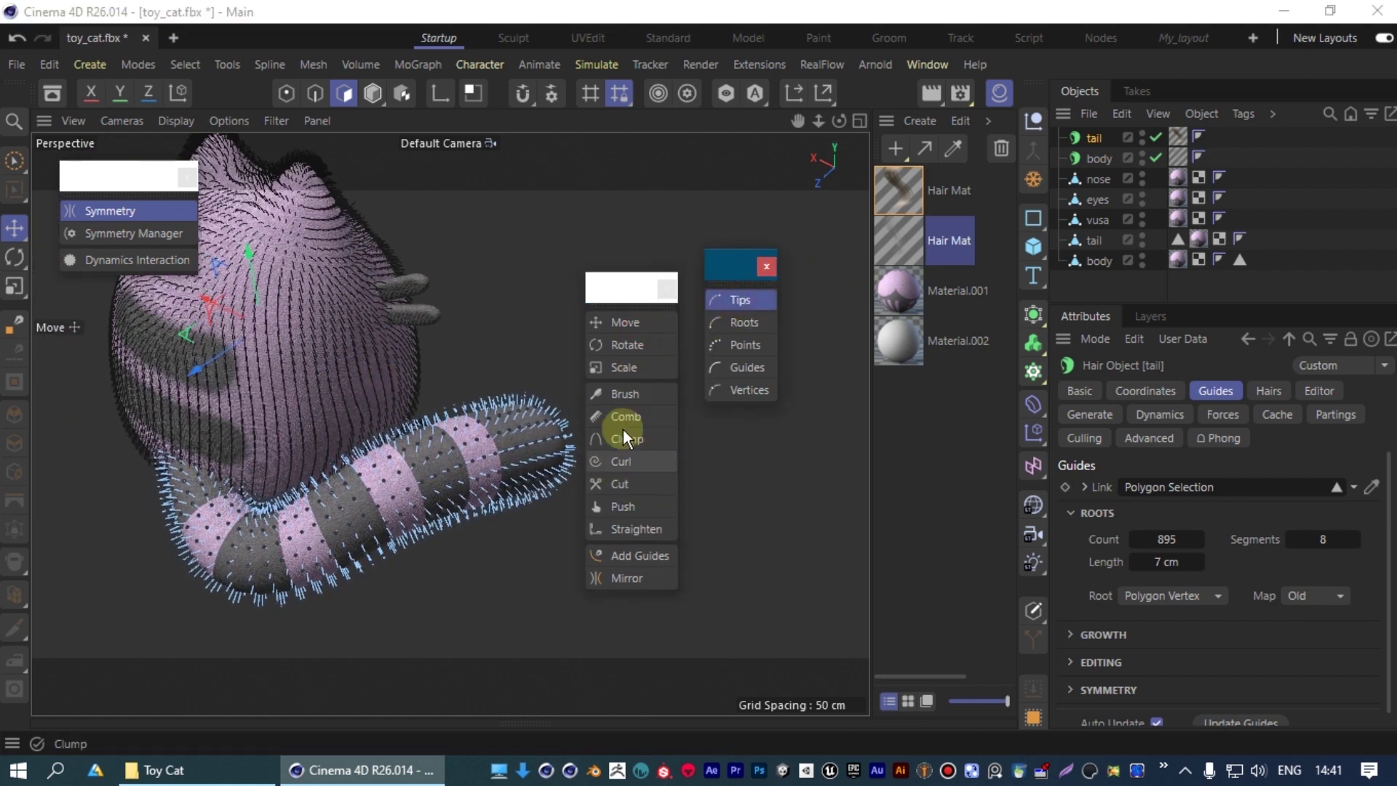
pyautogui.click(626, 394)
pyautogui.moveTo(598, 292); pyautogui.dragTo(768, 277)
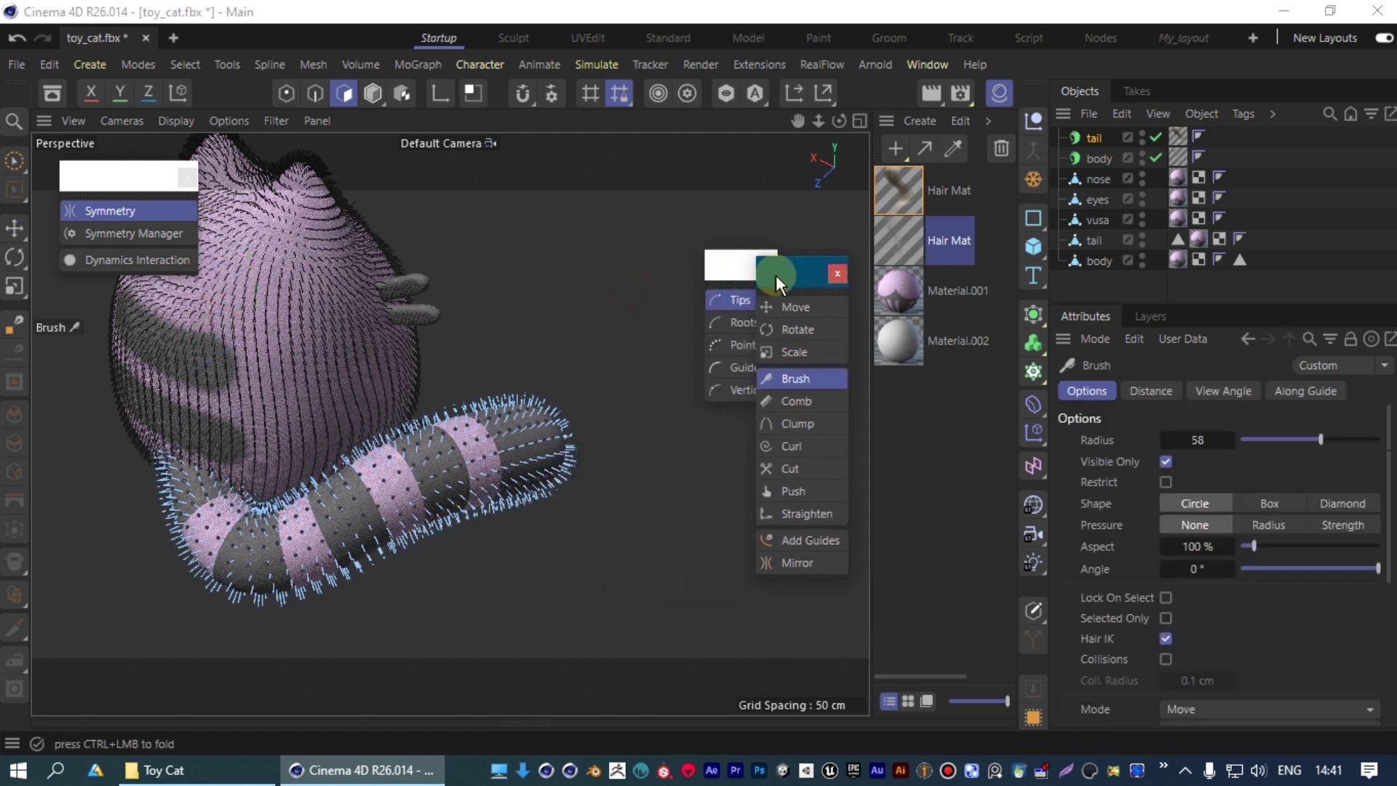
pyautogui.moveTo(274, 593)
pyautogui.keyDown('alt'); pyautogui.mouseDown()
pyautogui.moveTo(140, 608)
pyautogui.moveTo(438, 675)
pyautogui.moveTo(279, 361)
pyautogui.moveTo(531, 608)
pyautogui.moveTo(340, 536)
pyautogui.moveTo(286, 595)
pyautogui.moveTo(630, 499)
pyautogui.moveTo(448, 521)
pyautogui.moveTo(396, 412)
pyautogui.mouseUp(); pyautogui.keyUp('alt')
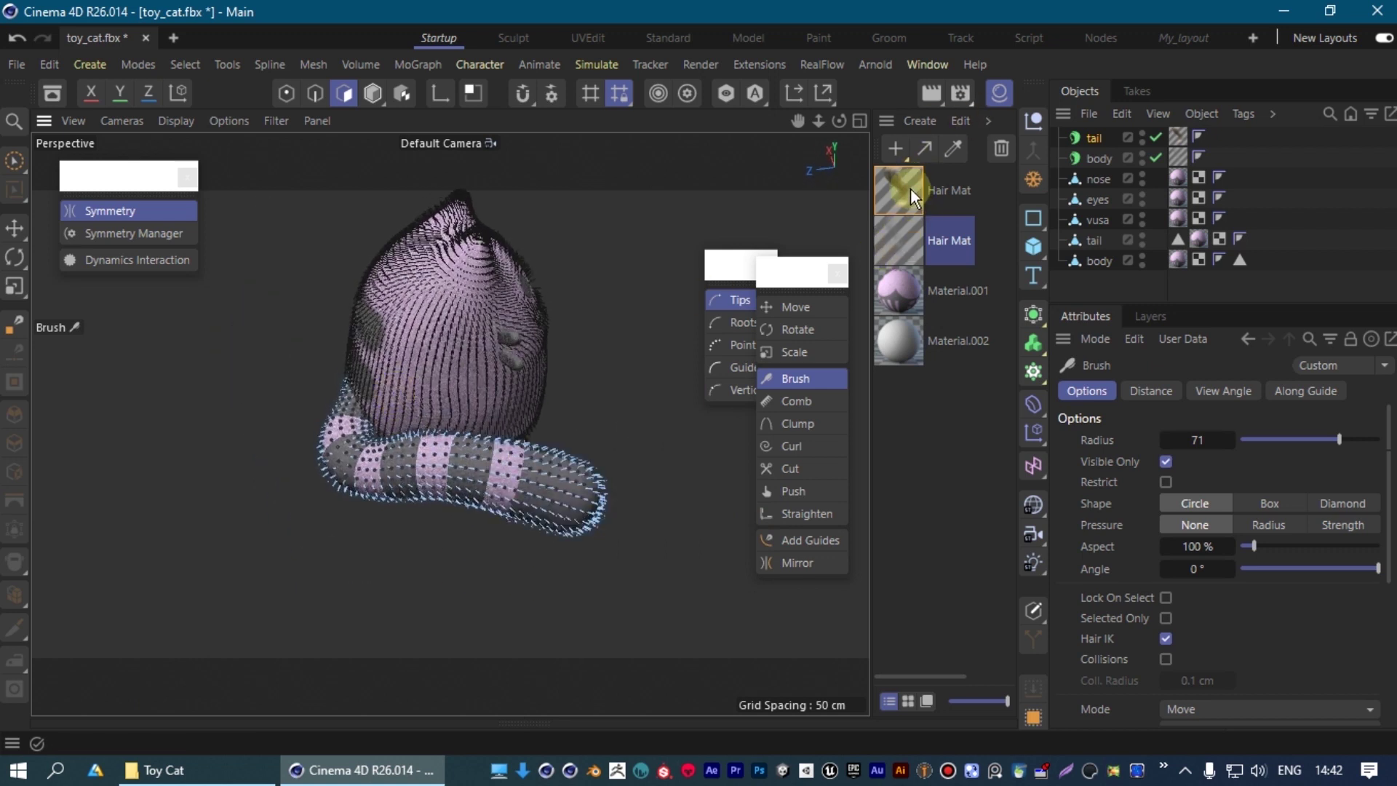
# Rename the second hair material to body and delete the unused Hair Mat.
pyautogui.doubleClick(953, 241)
pyautogui.write('bo')
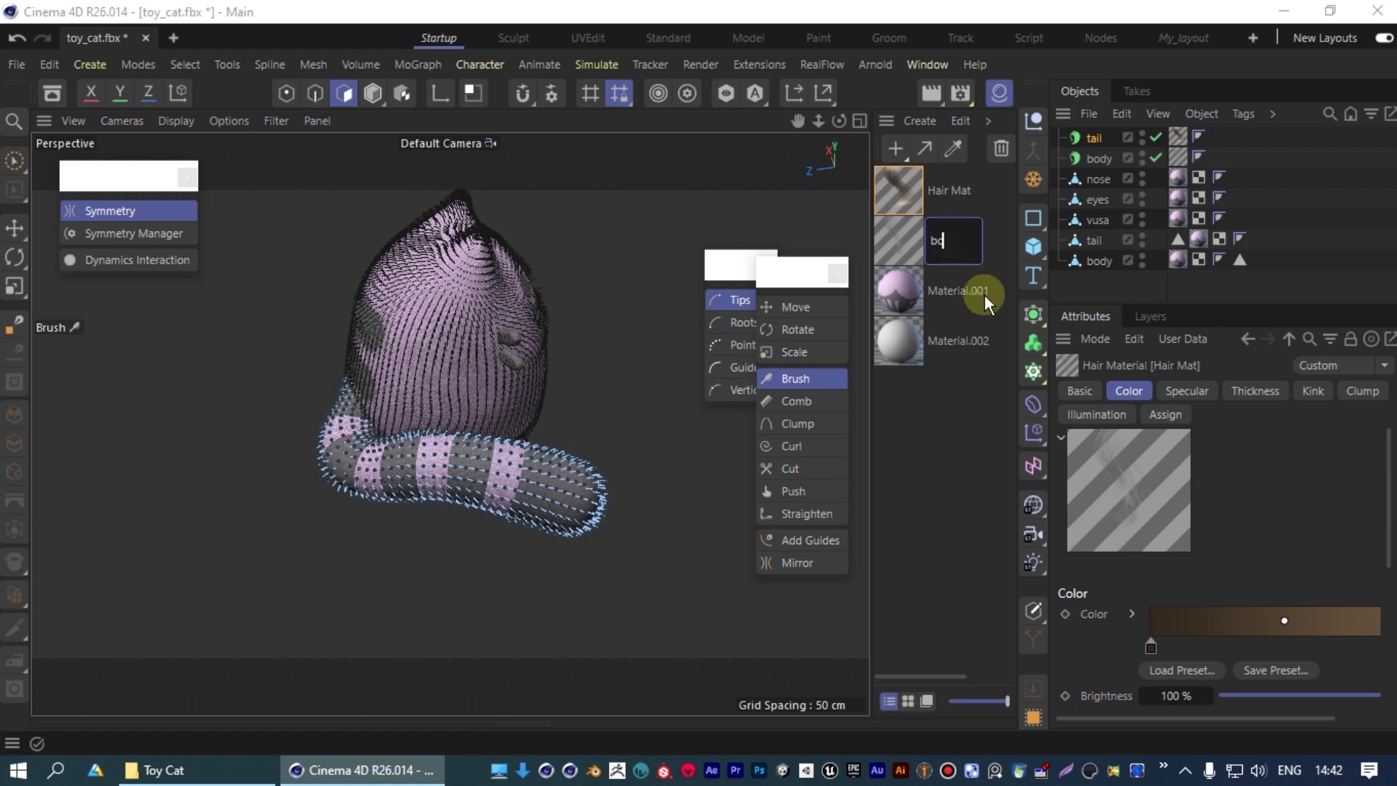
pyautogui.write('dy')
pyautogui.click(941, 192)
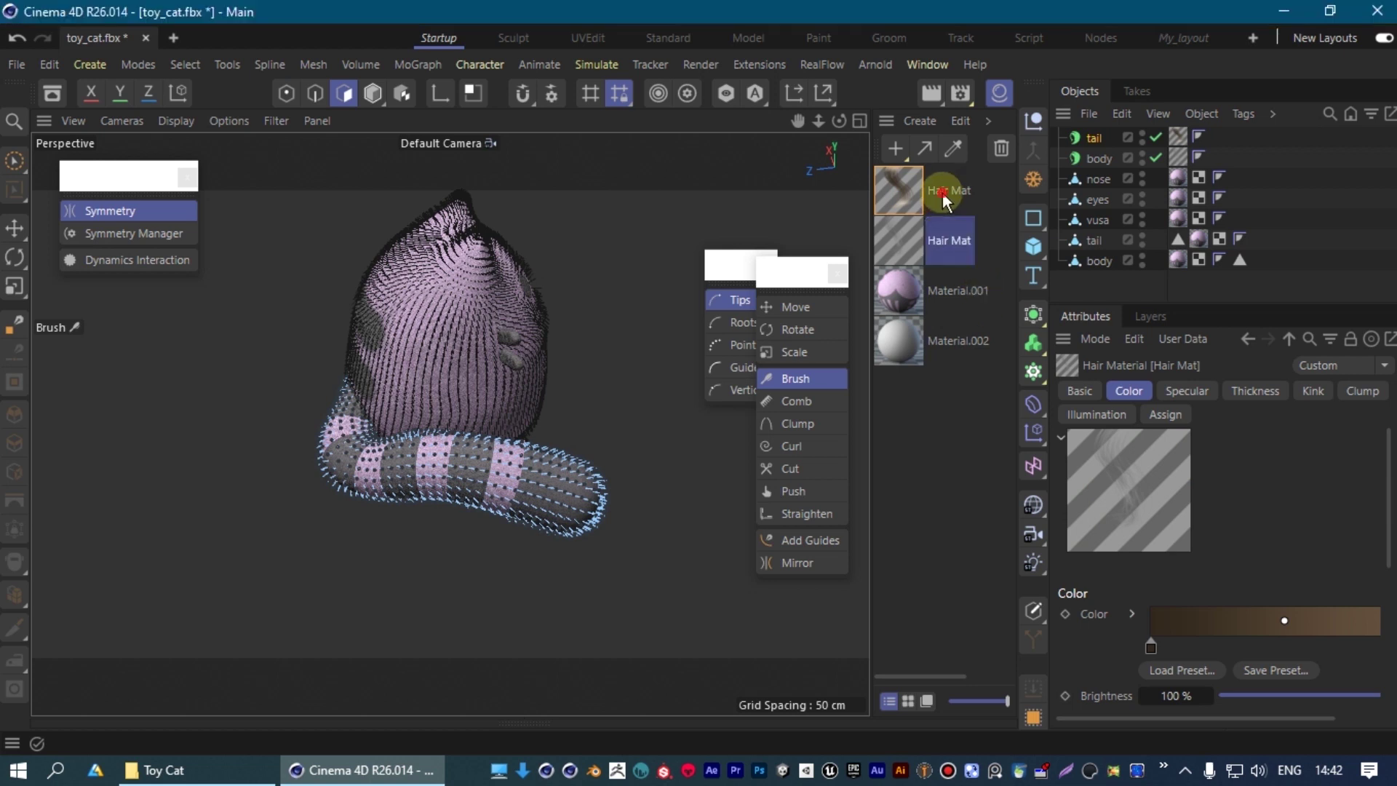
pyautogui.click(953, 189)
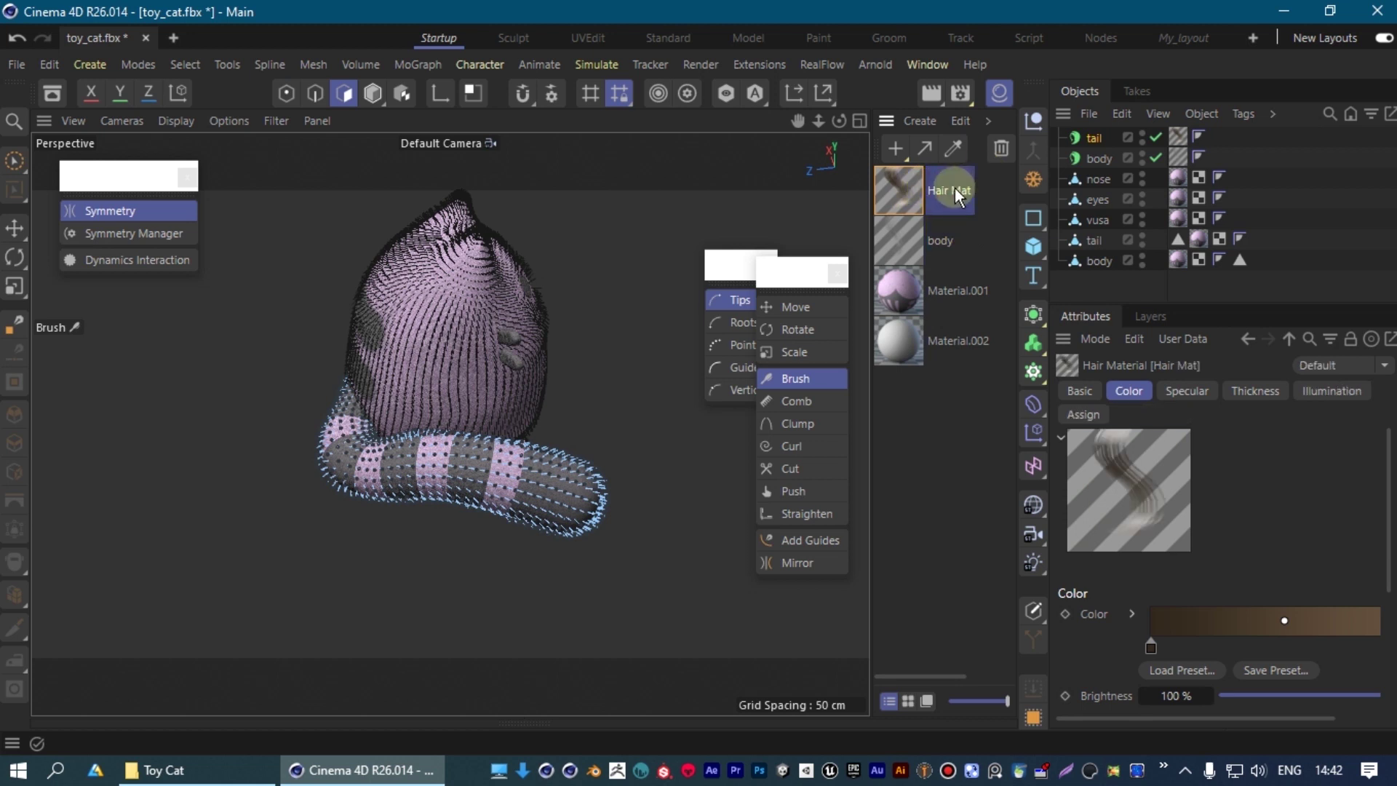
pyautogui.press('Delete')
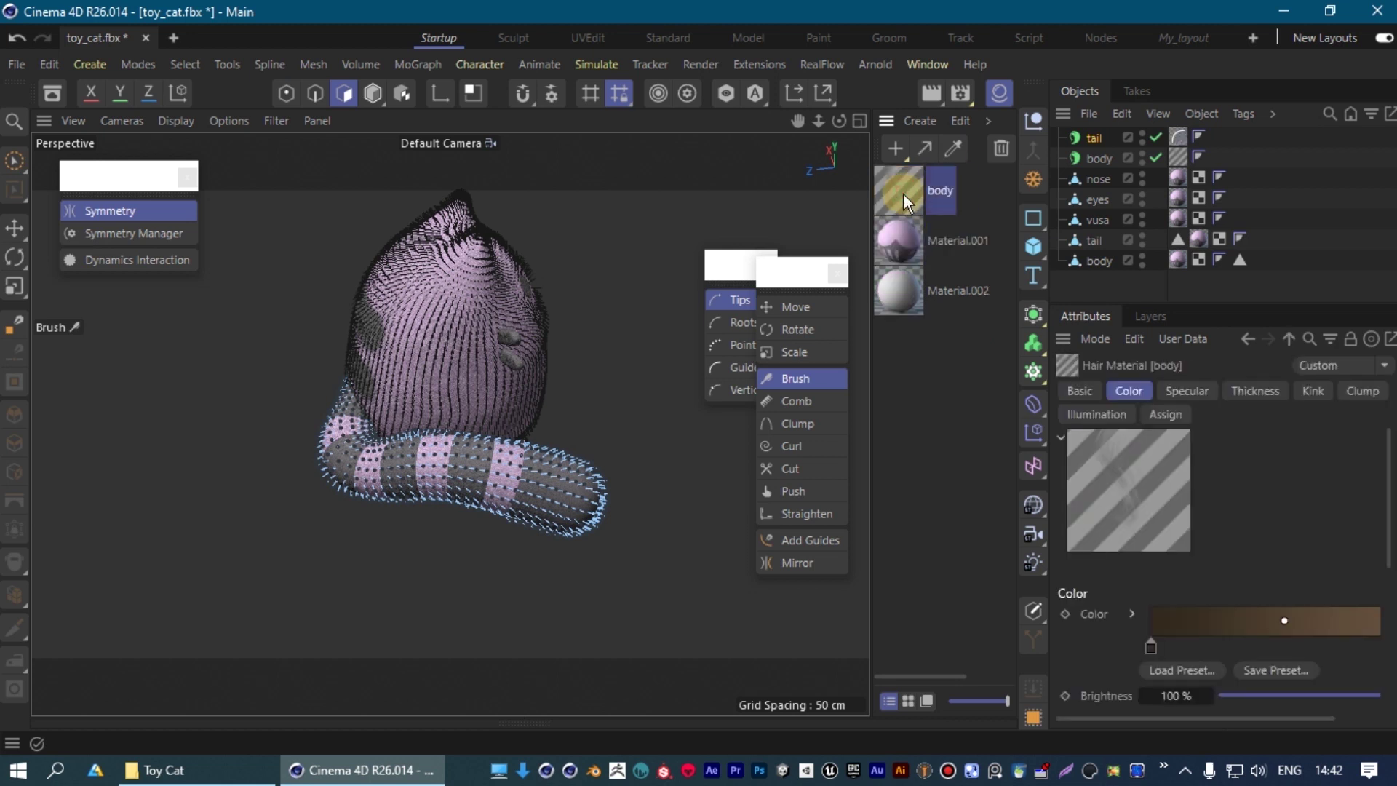
# Duplicate the body material as 'tail', apply it to the tail hair, and render.
pyautogui.moveTo(910, 195); pyautogui.dragTo(915, 164)
pyautogui.doubleClick(944, 190)
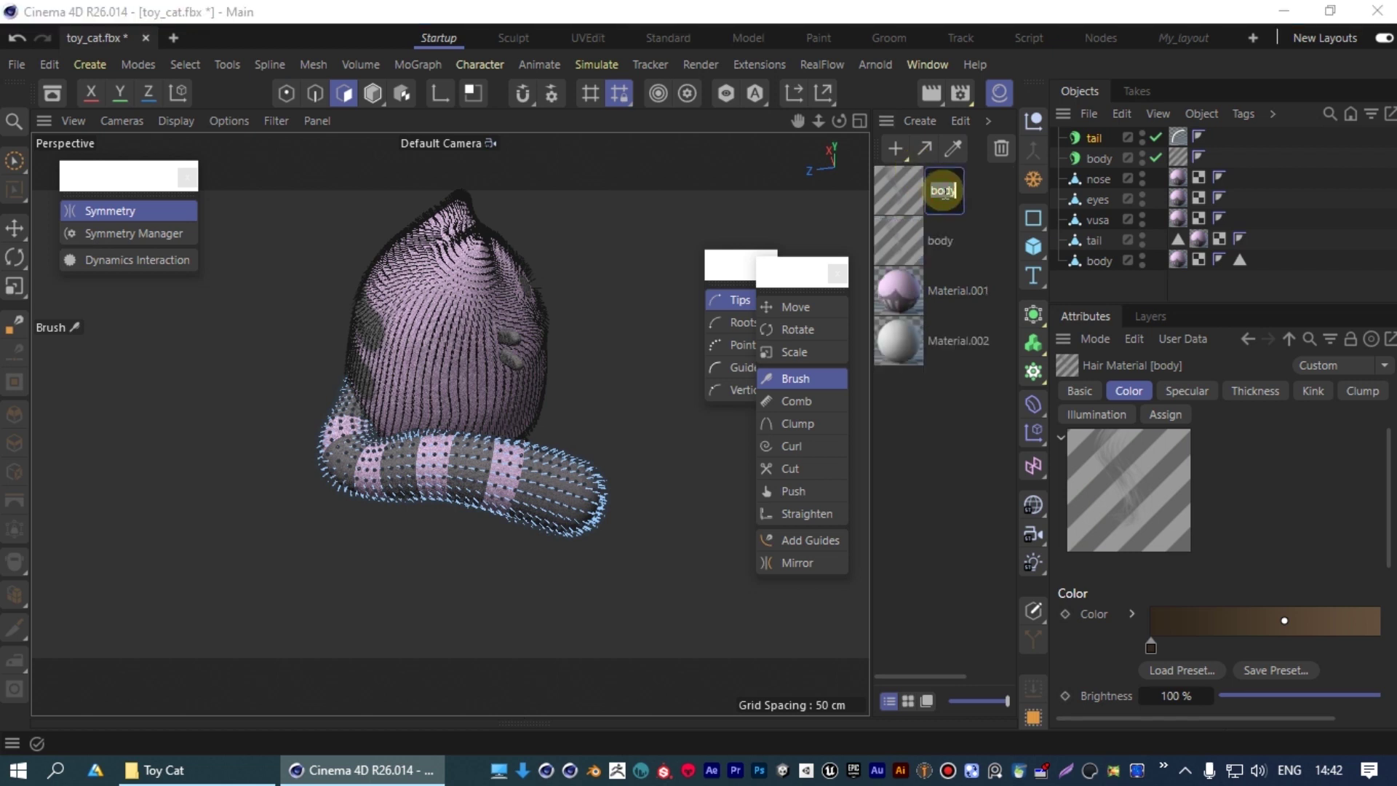
pyautogui.write('tail')
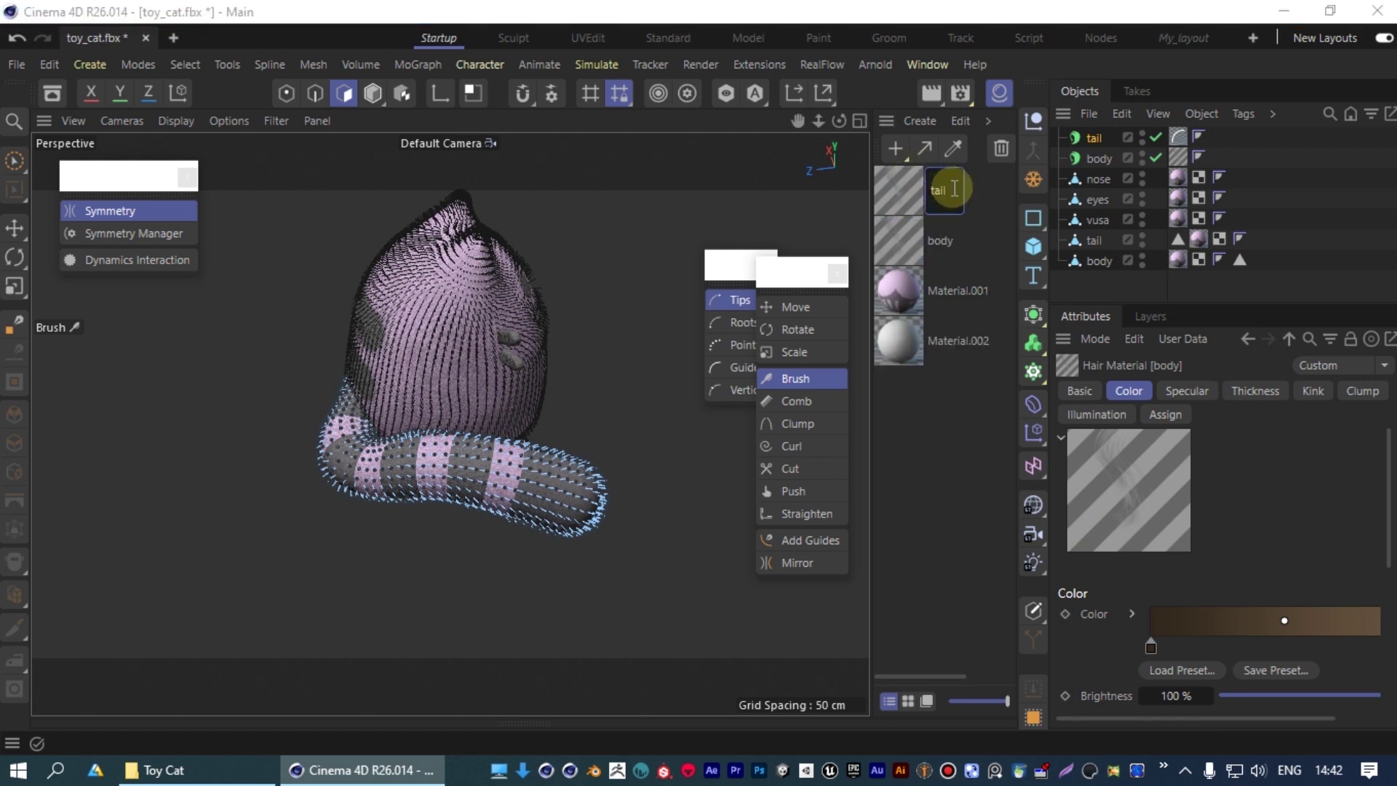
pyautogui.press('Return')
pyautogui.moveTo(902, 189); pyautogui.dragTo(1178, 136)
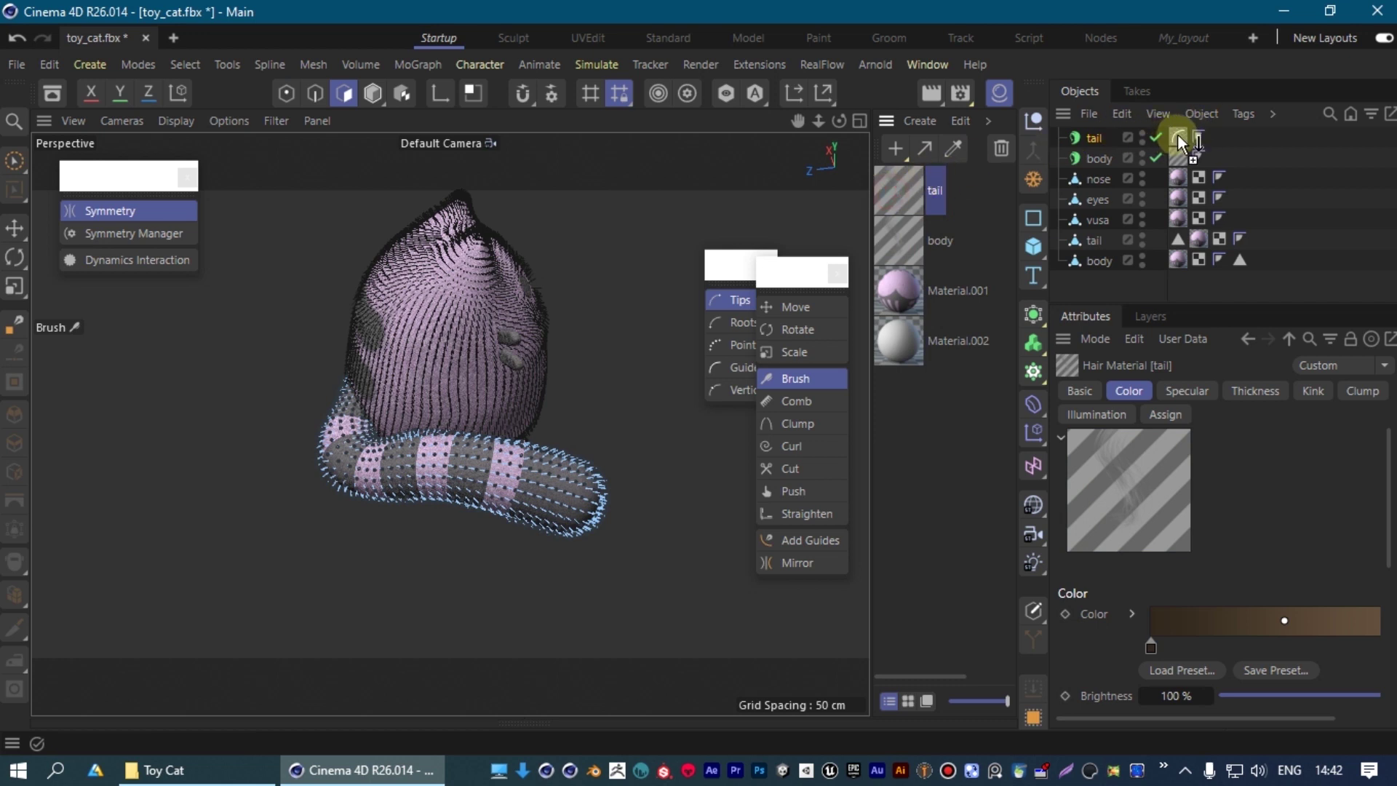
pyautogui.moveTo(570, 378)
pyautogui.keyDown('alt'); pyautogui.mouseDown()
pyautogui.moveTo(443, 399)
pyautogui.moveTo(494, 363)
pyautogui.mouseUp(); pyautogui.keyUp('alt')
pyautogui.hotkey('shift', 'r')
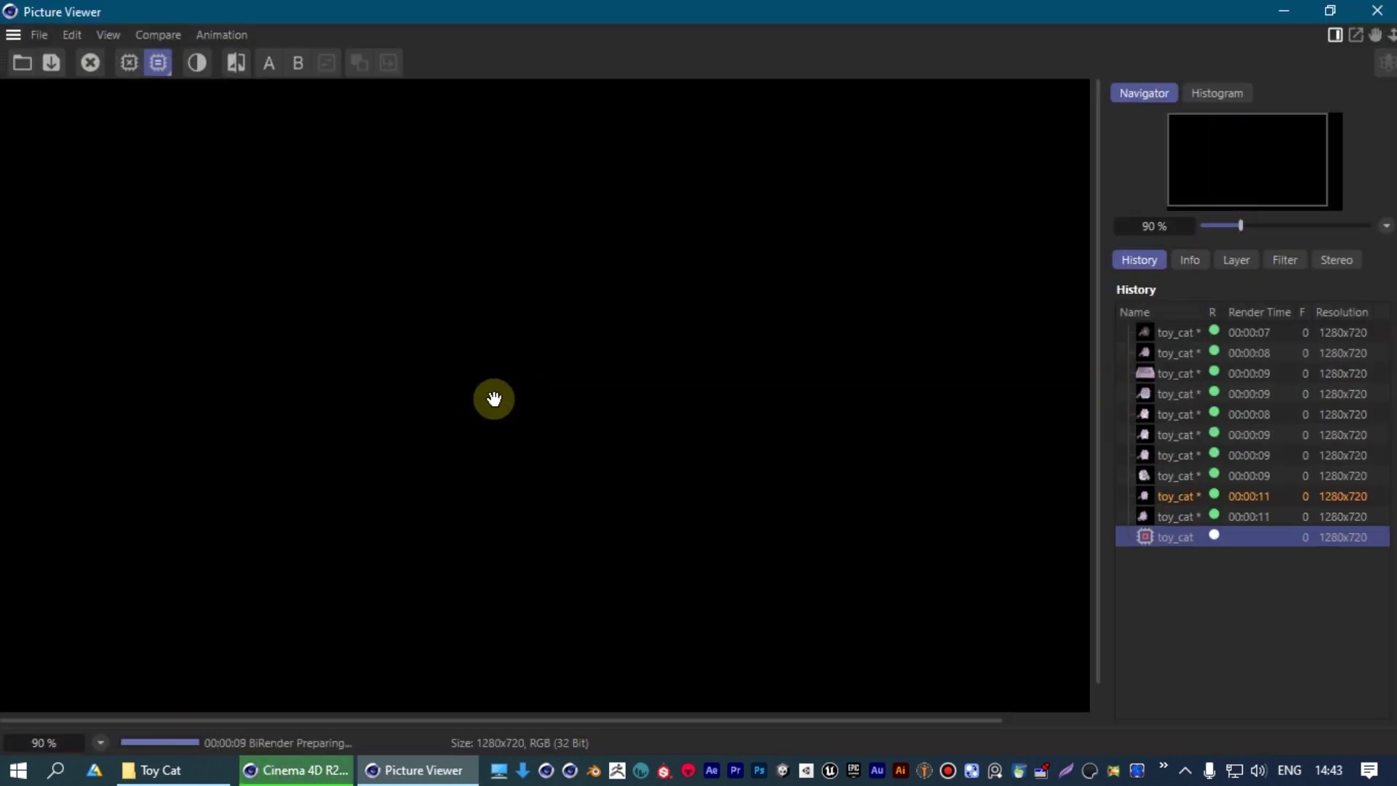
# Zoom in on the finished 15-second lilac cat render, then close Picture Viewer.
pyautogui.scroll(2, 473, 378)
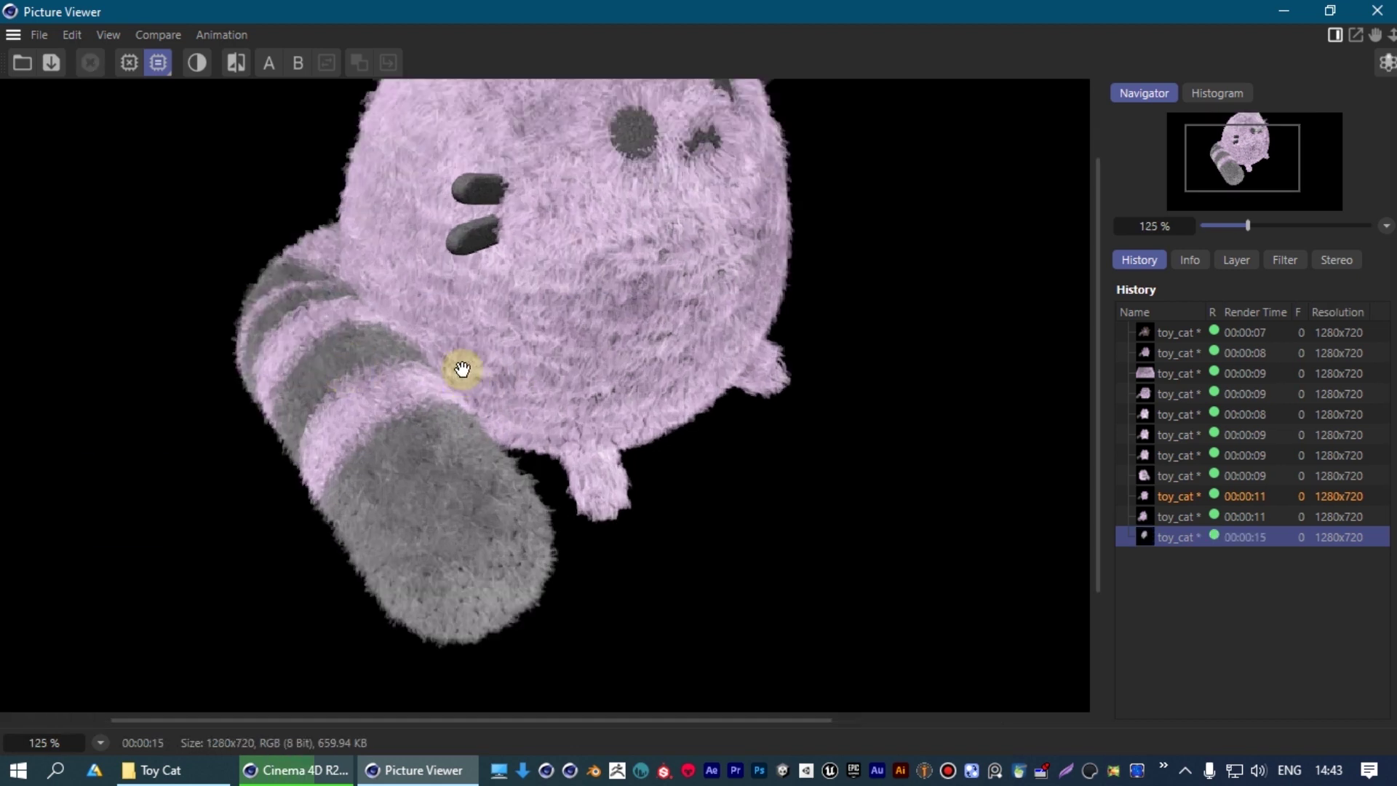
pyautogui.scroll(2, 409, 335)
pyautogui.scroll(-1, 410, 334)
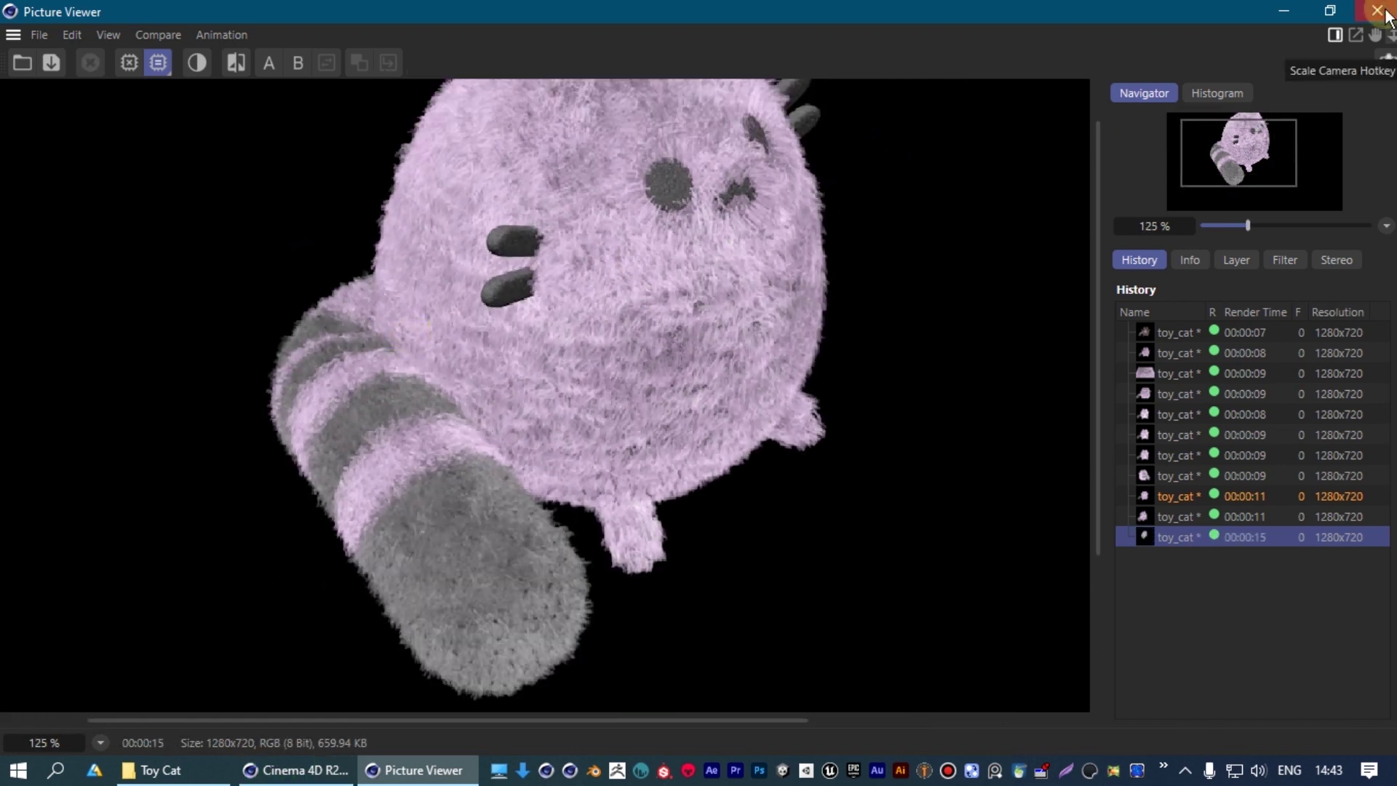
pyautogui.click(1386, 16)
# Hide the material list and orbit and zoom out to frame the whole cat.
pyautogui.keyDown('alt'); pyautogui.moveTo(542, 370); pyautogui.dragTo(486, 320); pyautogui.keyUp('alt')
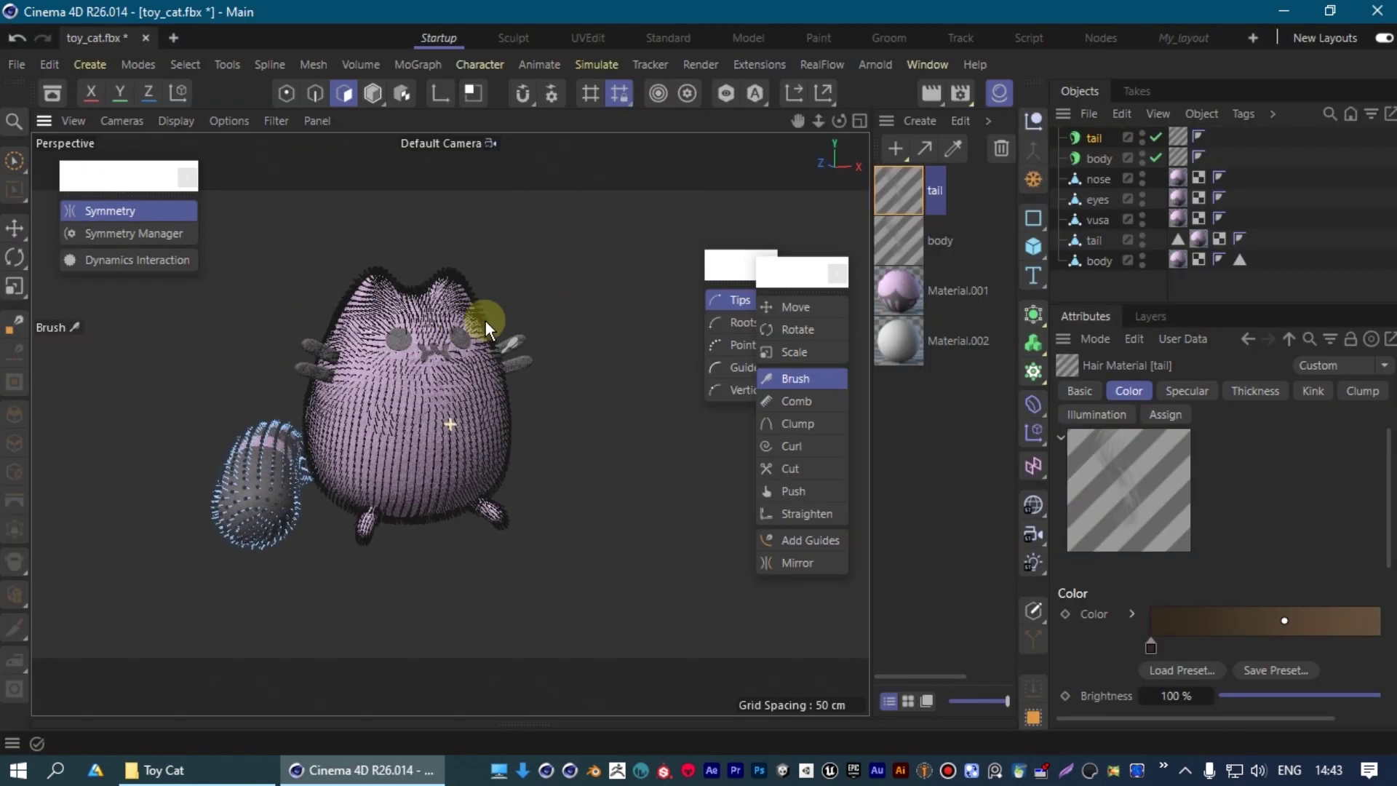
pyautogui.click(783, 267)
pyautogui.click(998, 92)
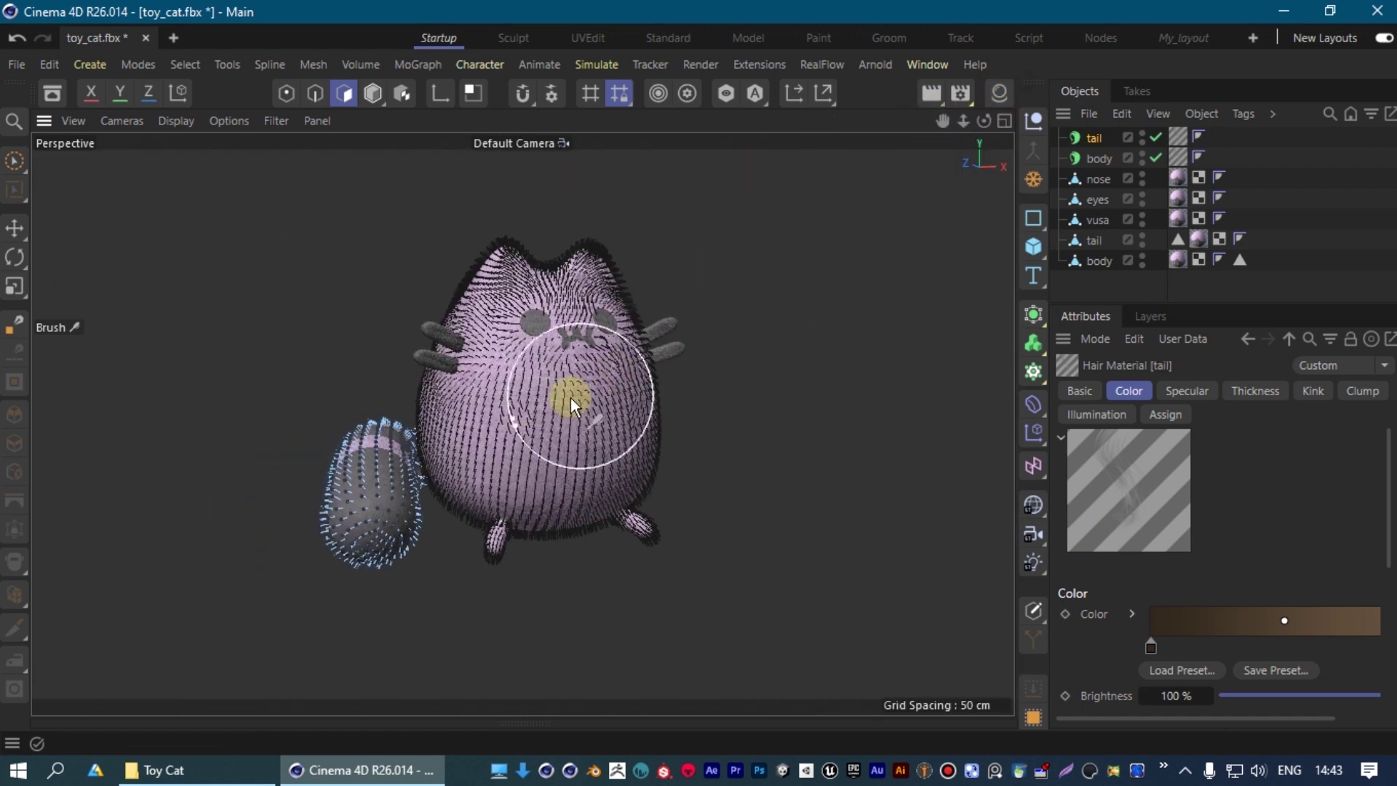
pyautogui.keyDown('alt'); pyautogui.moveTo(574, 384); pyautogui.dragTo(683, 378); pyautogui.keyUp('alt')
pyautogui.scroll(-2, 683, 378)
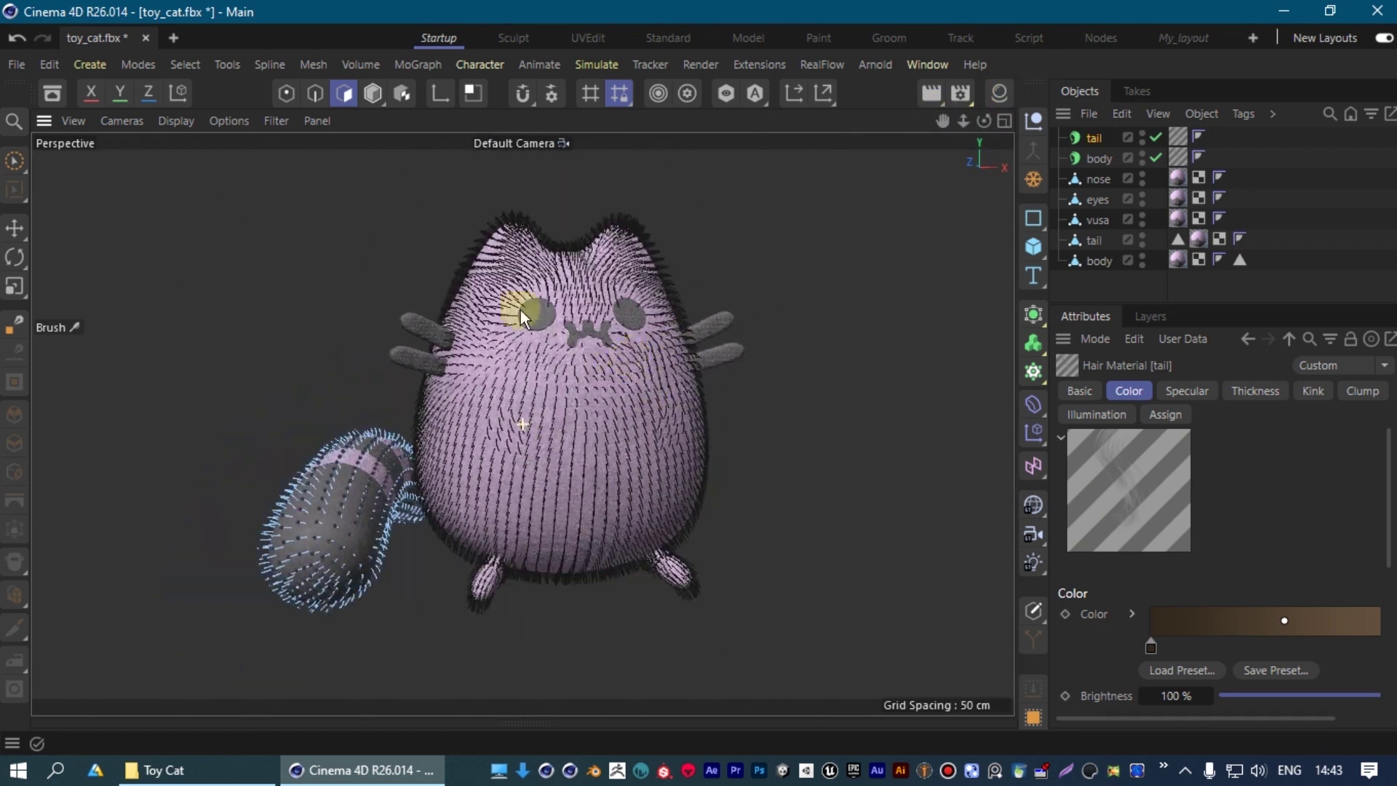
# Load THE ILLUMINATI 1.5 light rig from the Asset Browser Favorites into the scene.
pyautogui.click(54, 87)
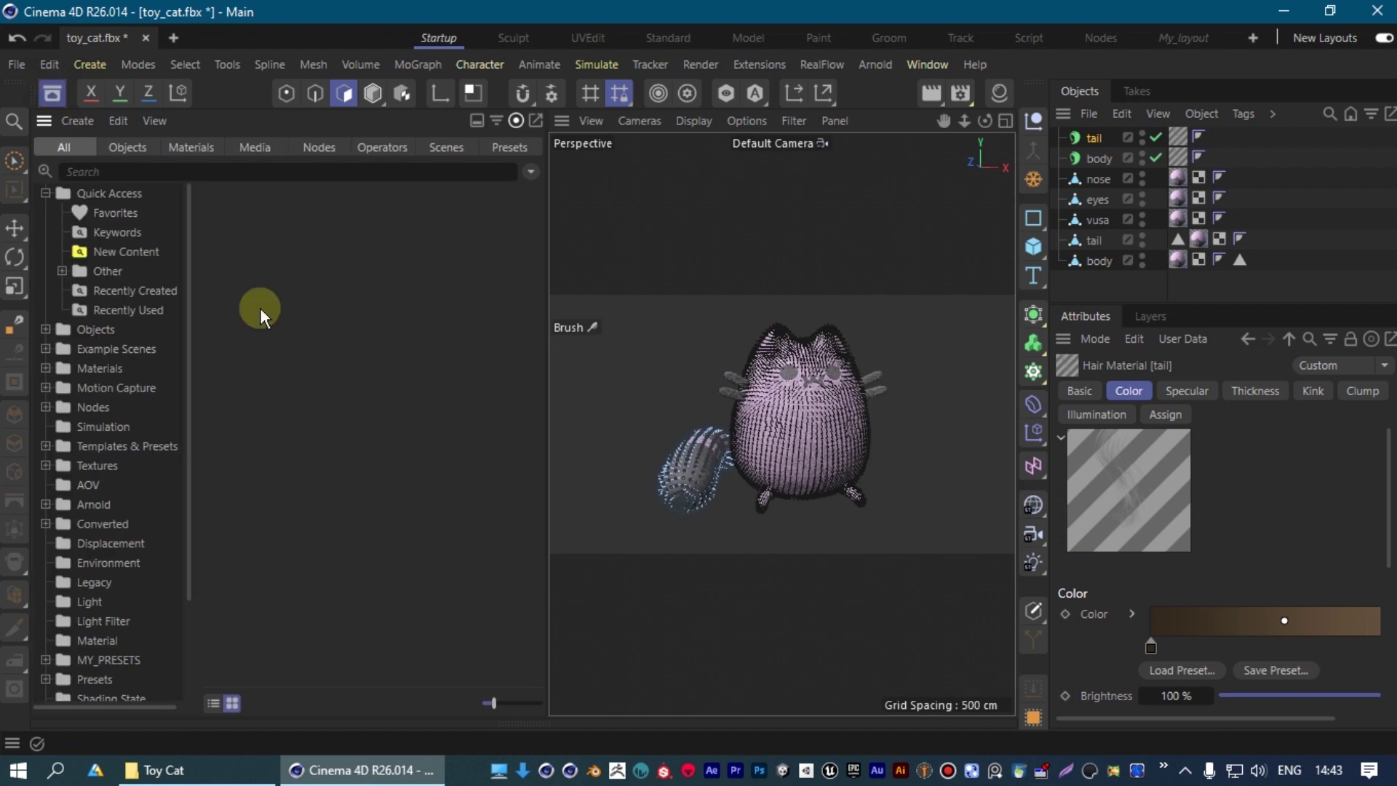
pyautogui.click(119, 255)
pyautogui.click(115, 211)
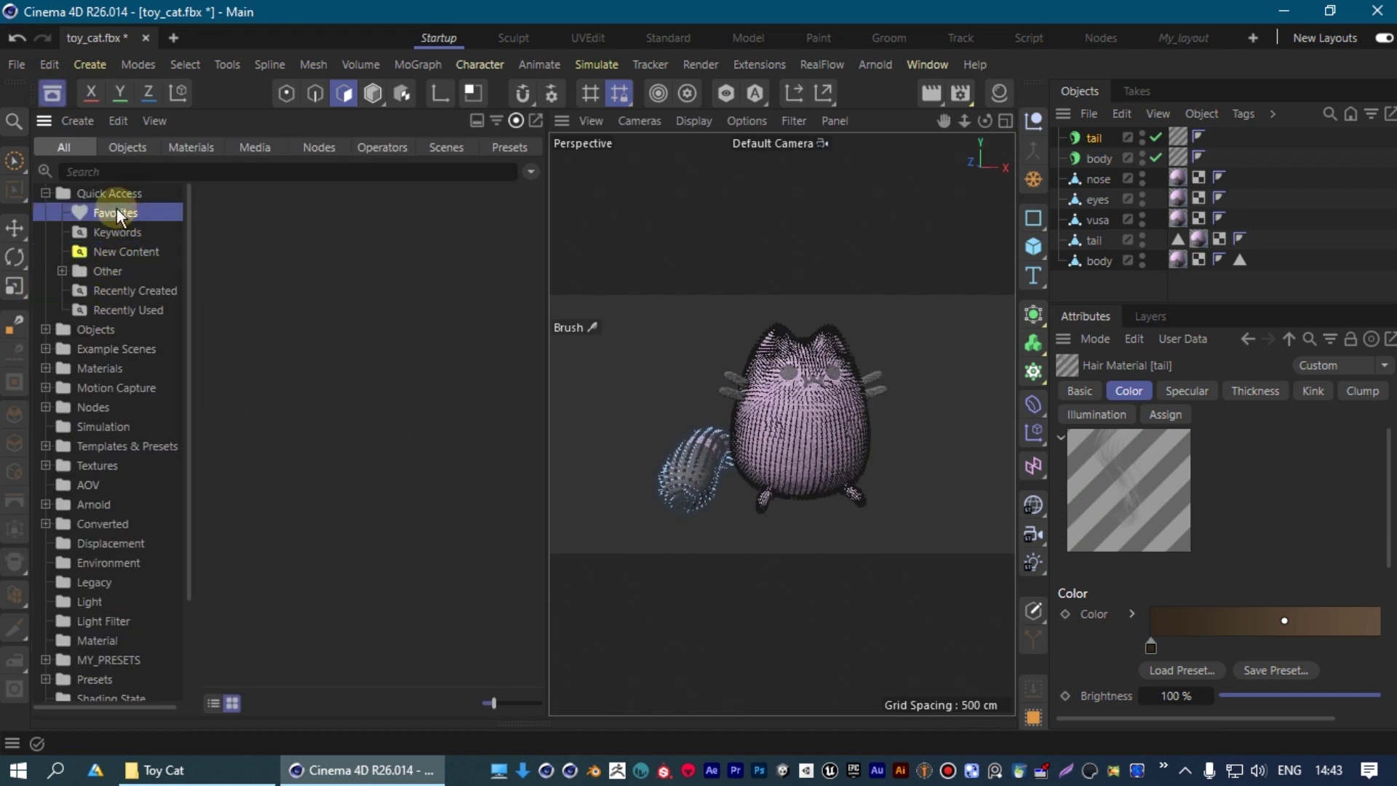
pyautogui.scroll(-5, 400, 347)
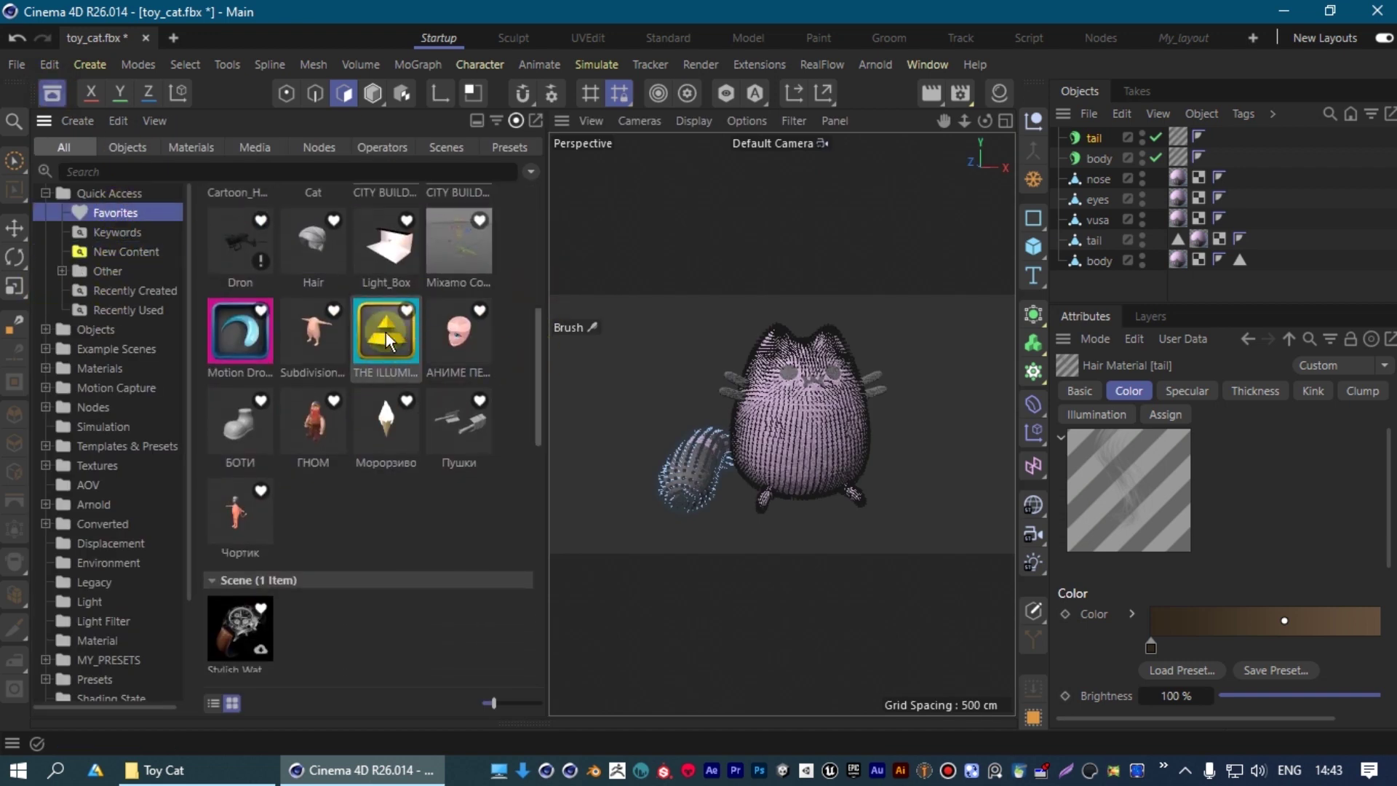
pyautogui.doubleClick(385, 335)
pyautogui.hotkey('shift', 'F8')
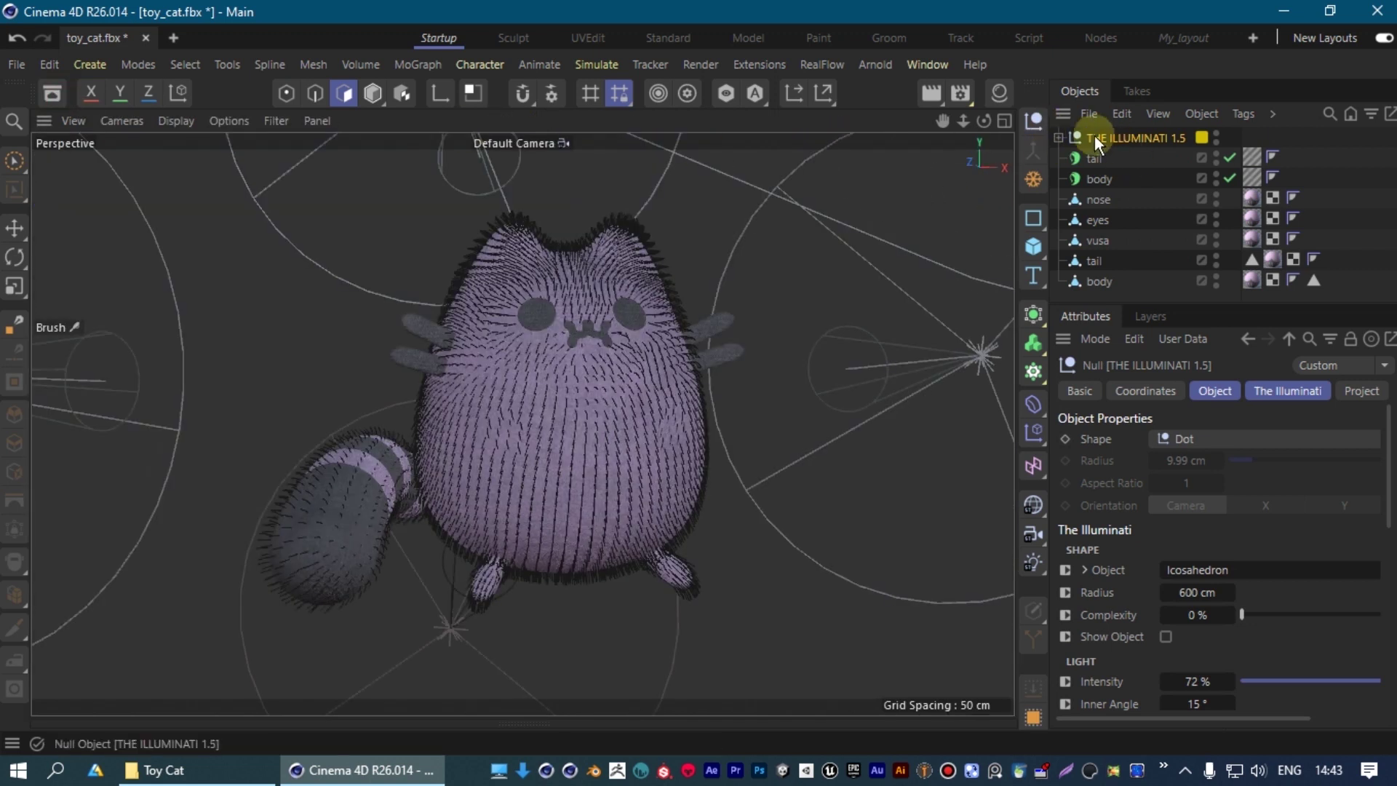
# Raise the Illuminati light intensity from 72% to 84%.
pyautogui.keyDown('alt'); pyautogui.moveTo(662, 365); pyautogui.dragTo(612, 385); pyautogui.keyUp('alt')
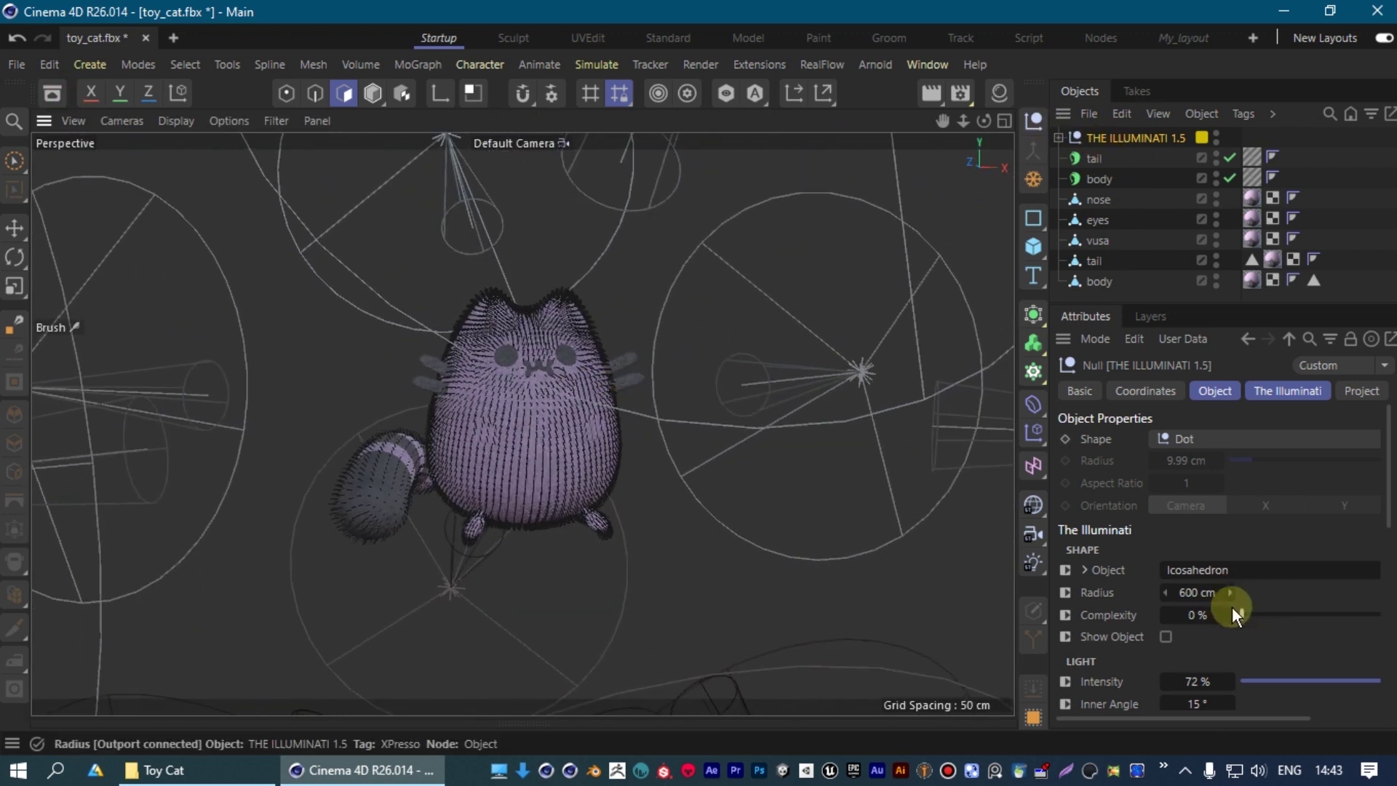
pyautogui.scroll(-4, 1237, 611)
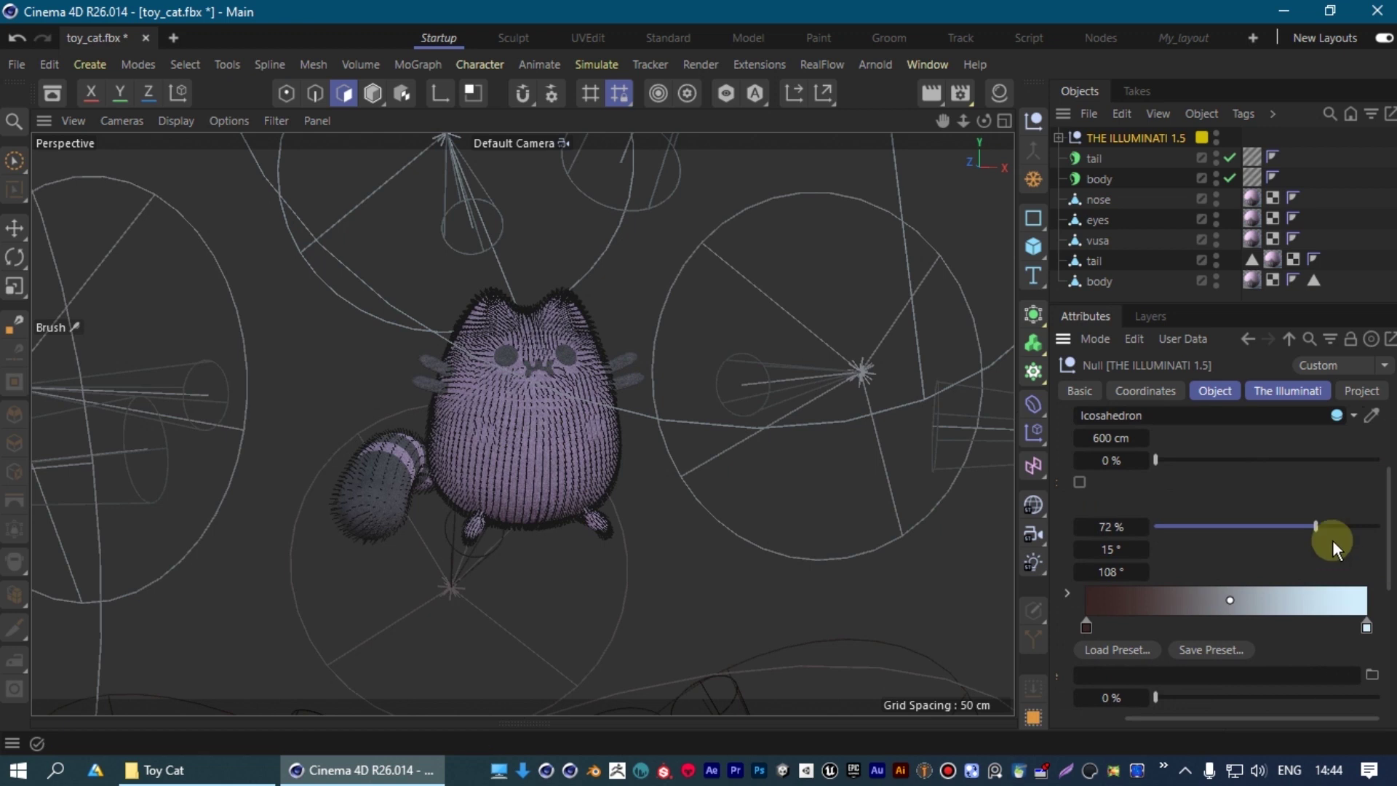
pyautogui.moveTo(1333, 540); pyautogui.dragTo(1343, 524)
# Reframe the cat from a new angle and render it to Picture Viewer.
pyautogui.keyDown('alt'); pyautogui.moveTo(613, 410); pyautogui.dragTo(583, 416, button='right'); pyautogui.keyUp('alt')
pyautogui.keyDown('alt'); pyautogui.moveTo(583, 416); pyautogui.dragTo(590, 426); pyautogui.keyUp('alt')
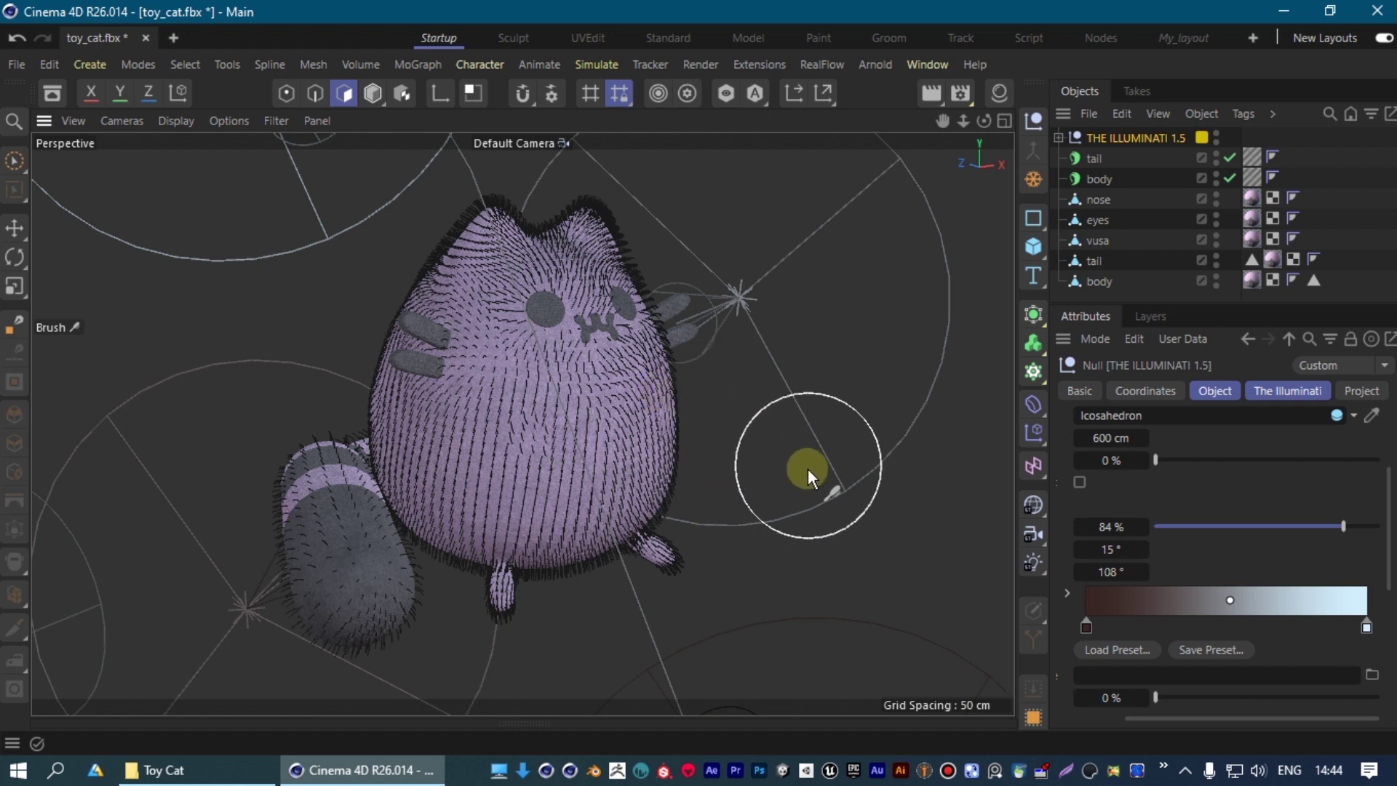
pyautogui.hotkey('shift', 'r')
pyautogui.moveTo(1178, 537)
pyautogui.mouseDown()
pyautogui.moveTo(1168, 452)
pyautogui.moveTo(1180, 462)
pyautogui.mouseUp()
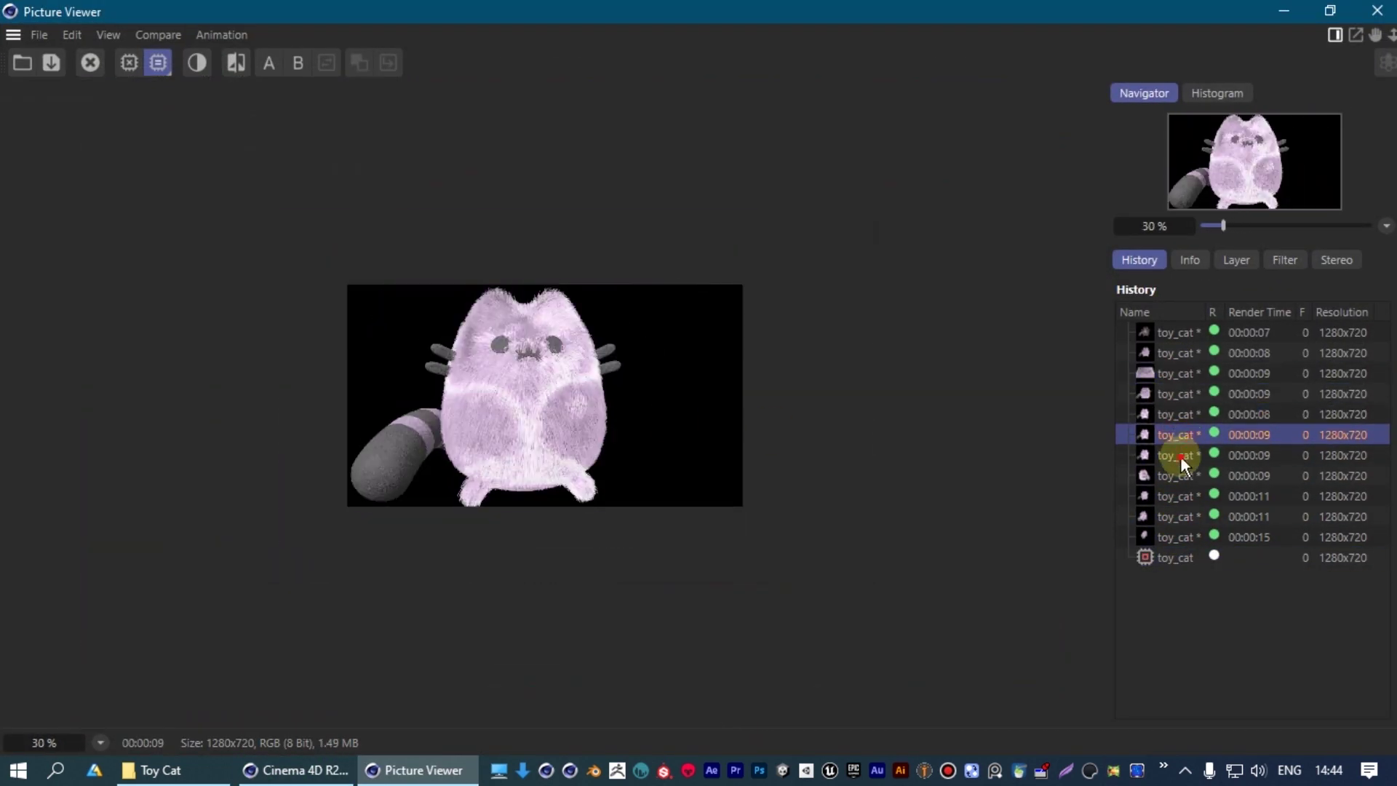
# Compare against the earlier 15-second renders in the Picture Viewer history.
pyautogui.click(1180, 475)
pyautogui.scroll(1, 543, 422)
pyautogui.click(1185, 495)
pyautogui.click(1199, 525)
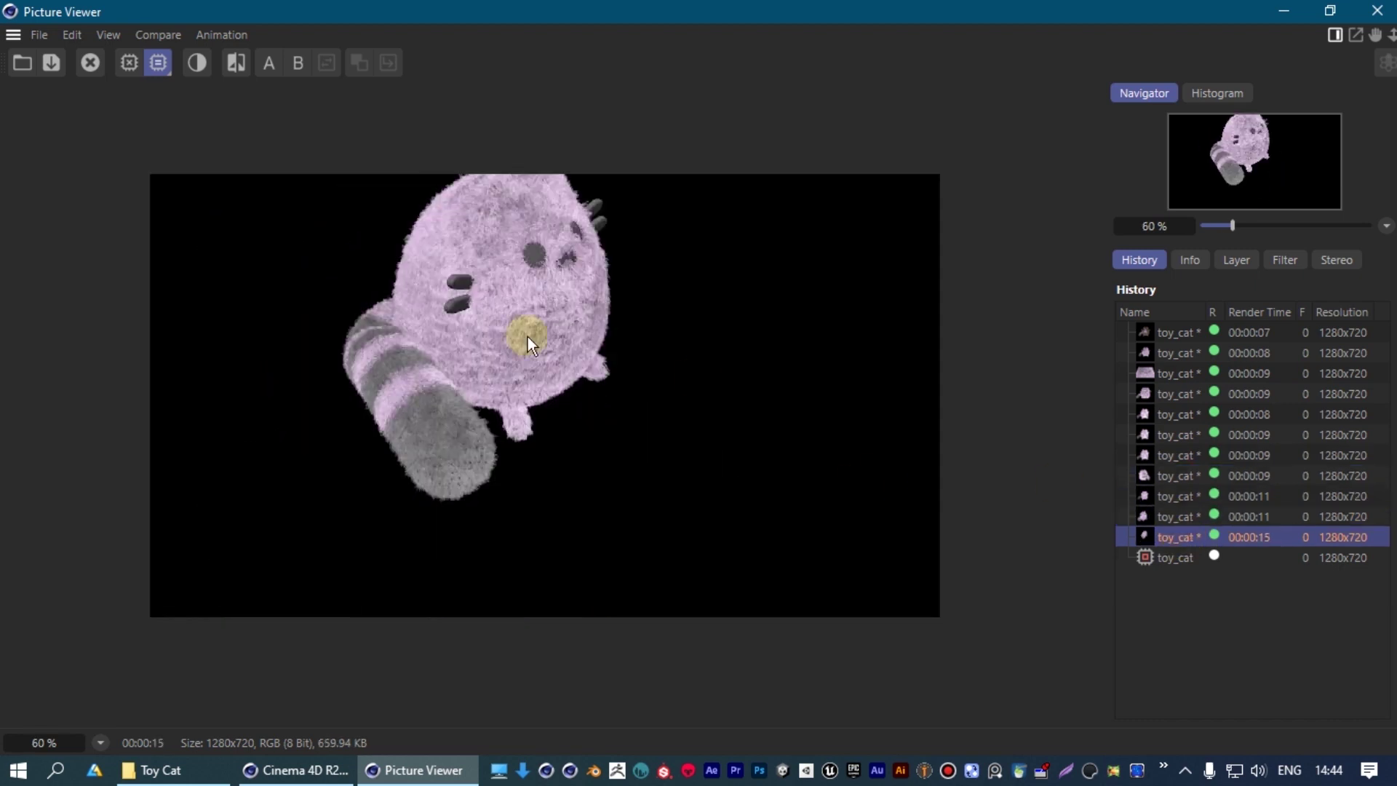
# Select the running render, zooming and panning to centre the cat as it finishes.
pyautogui.press('Down')
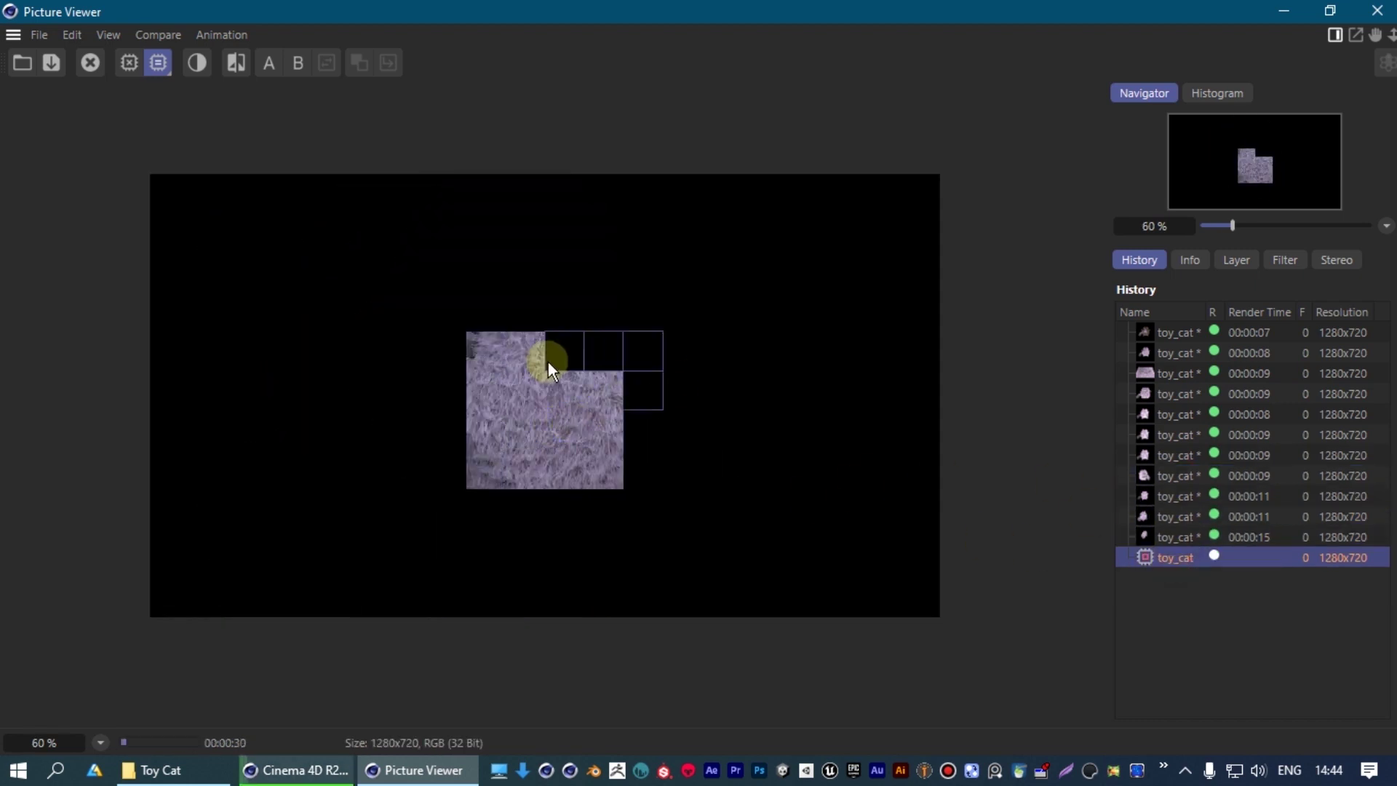
pyautogui.scroll(3, 556, 386)
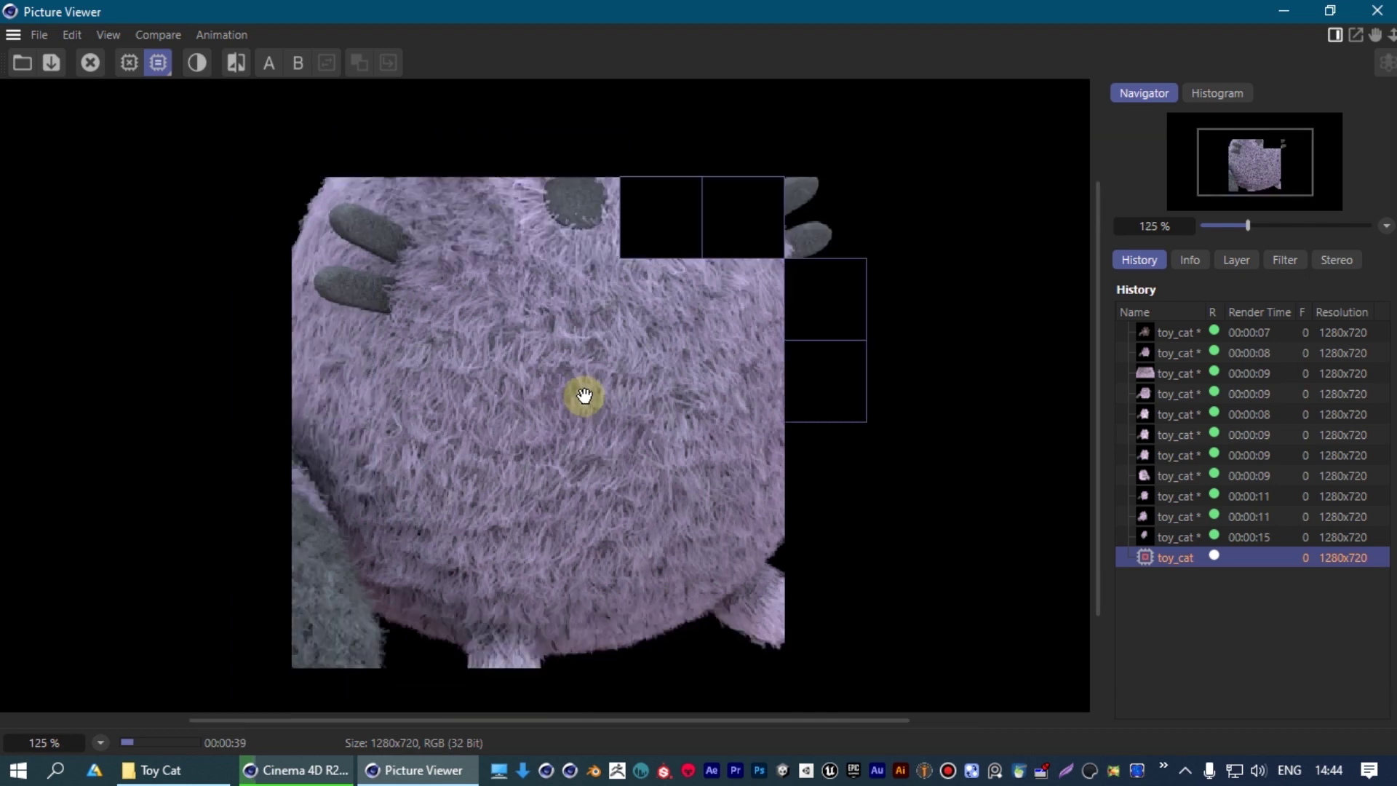
pyautogui.scroll(-2, 614, 418)
pyautogui.scroll(1, 495, 281)
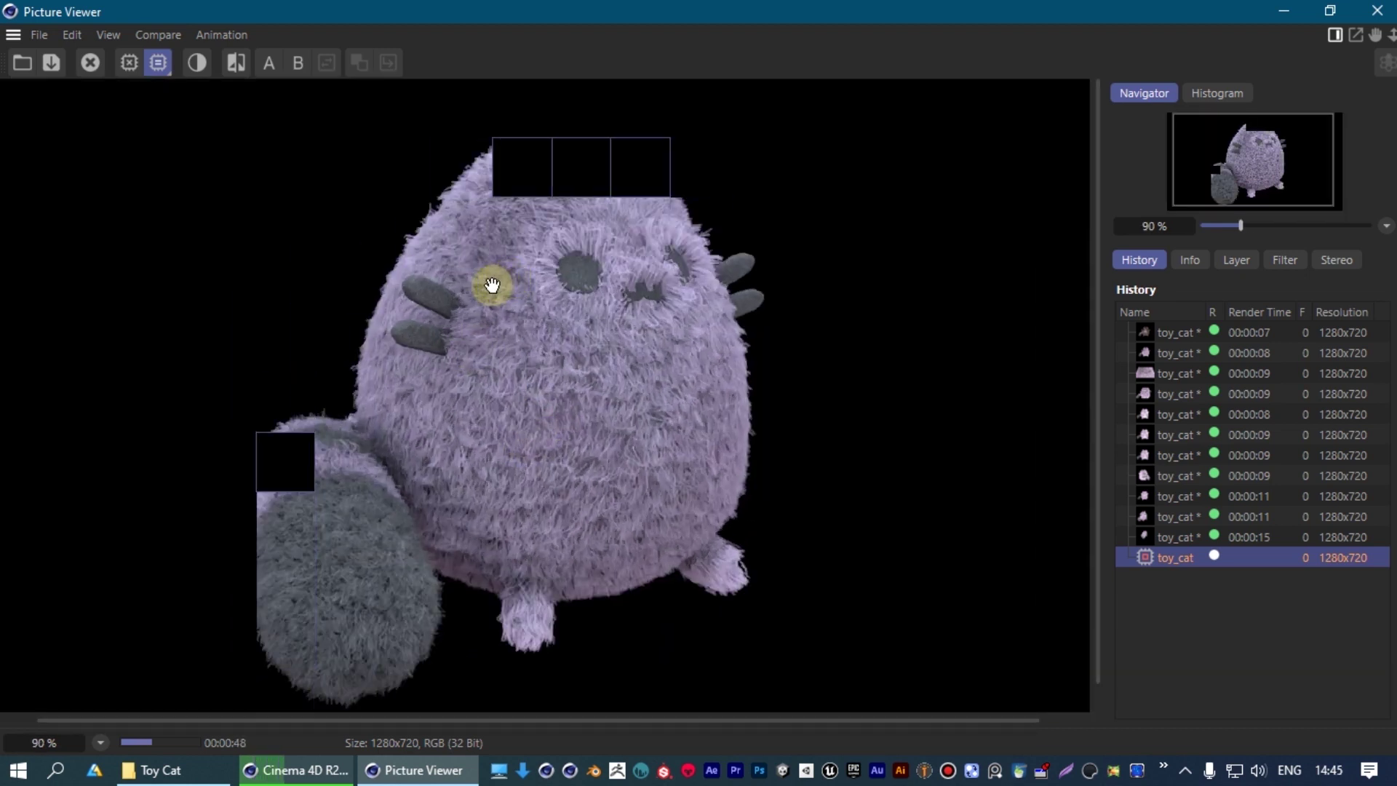
pyautogui.scroll(1, 570, 244)
pyautogui.scroll(-1, 570, 251)
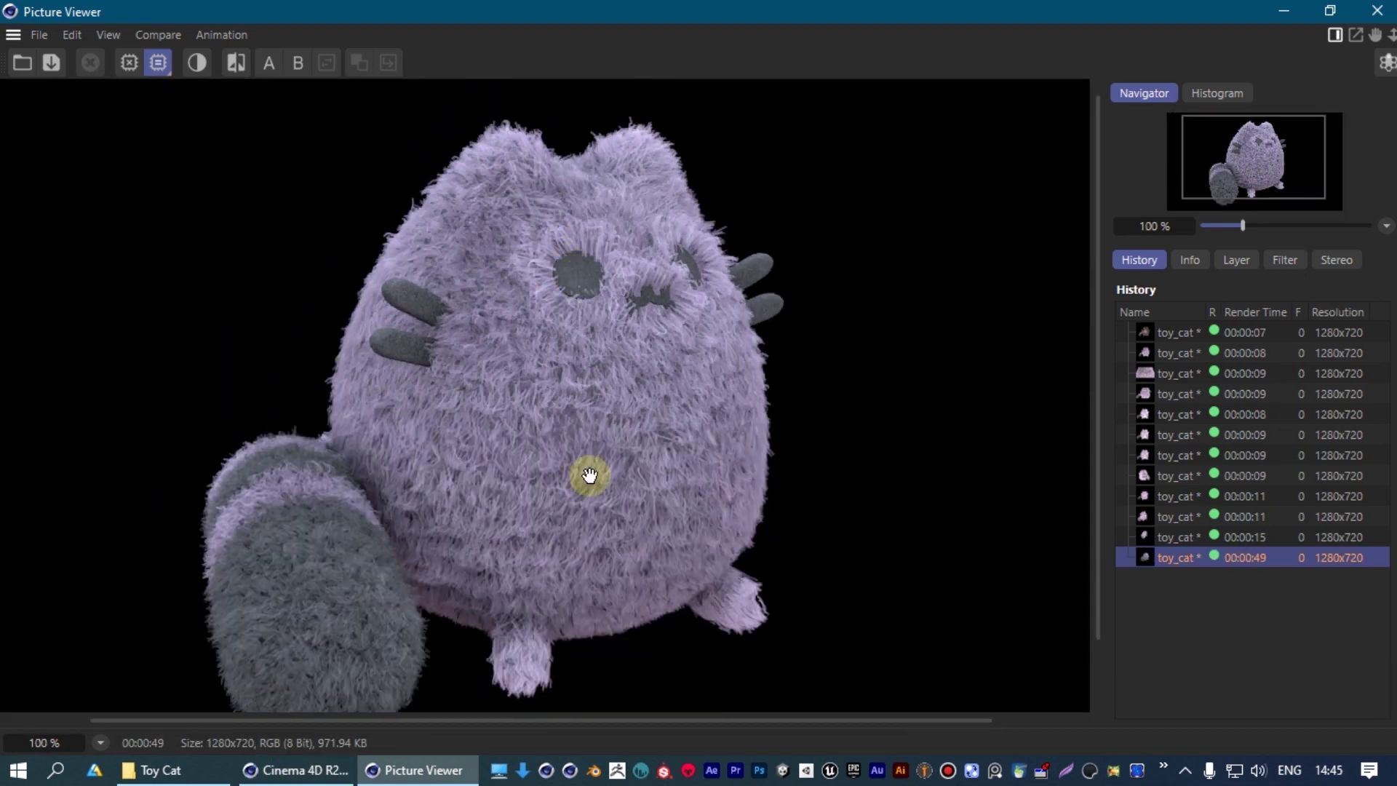
pyautogui.moveTo(589, 476); pyautogui.dragTo(582, 424)
# Render the cat's rear view and zoom to inspect the 48-second result.
pyautogui.click(1377, 10)
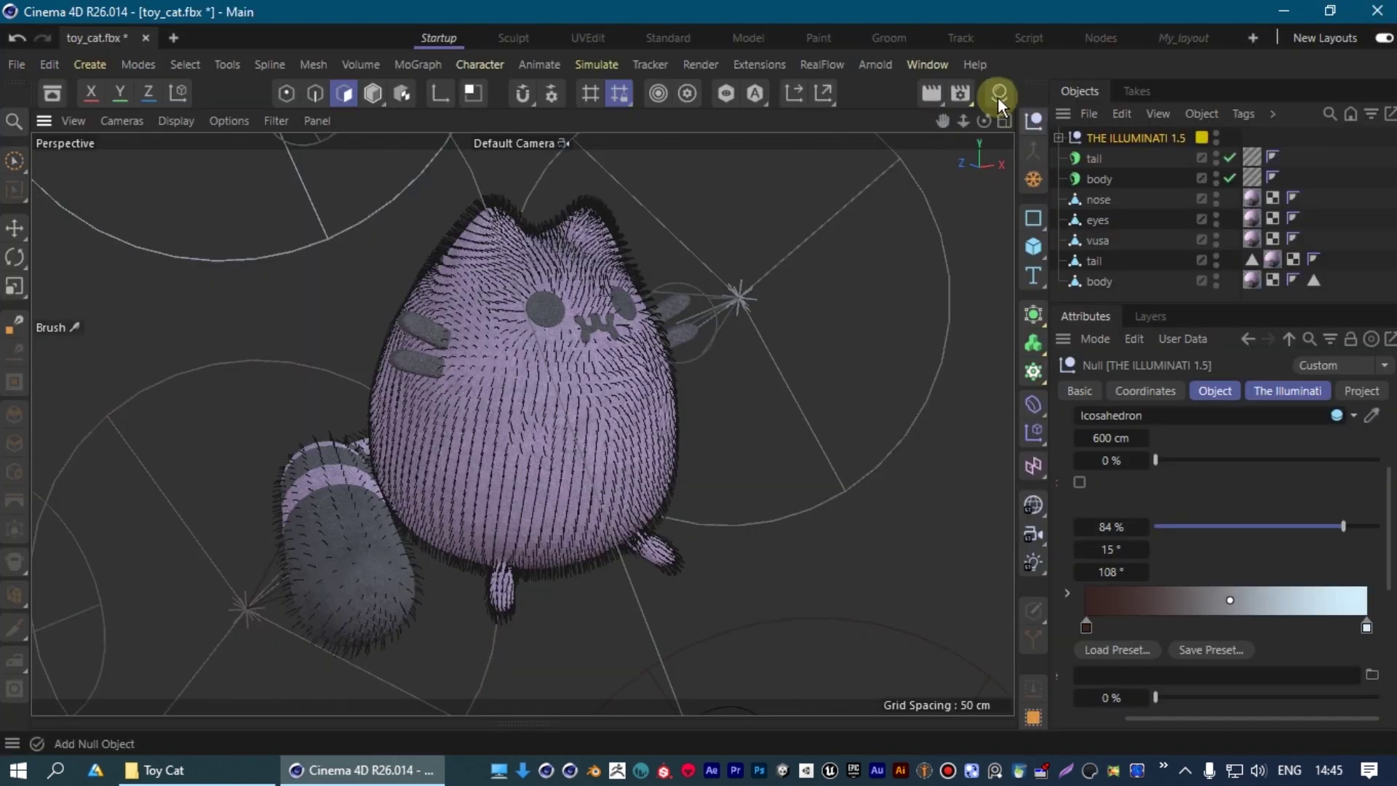
pyautogui.hotkey('shift', 'r')
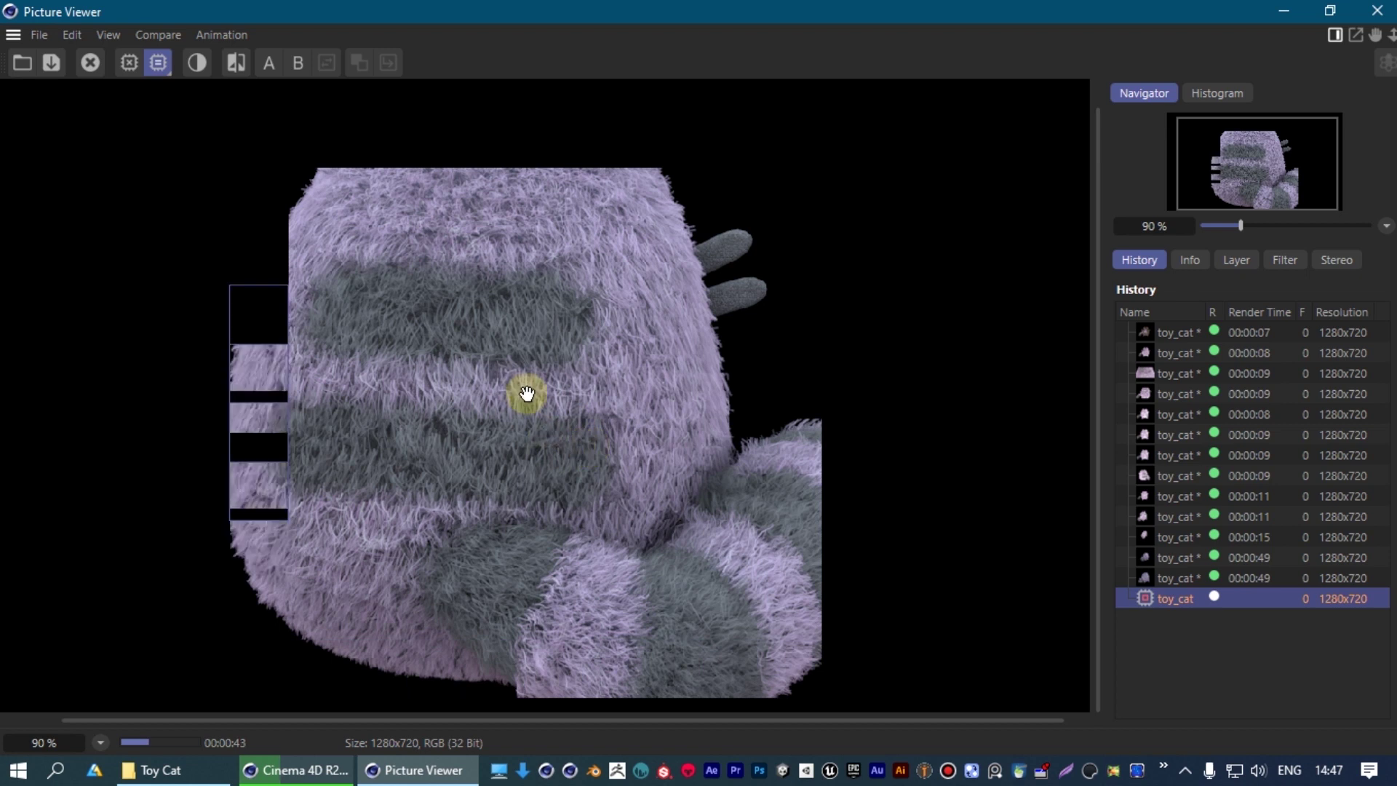
pyautogui.scroll(-1, 613, 396)
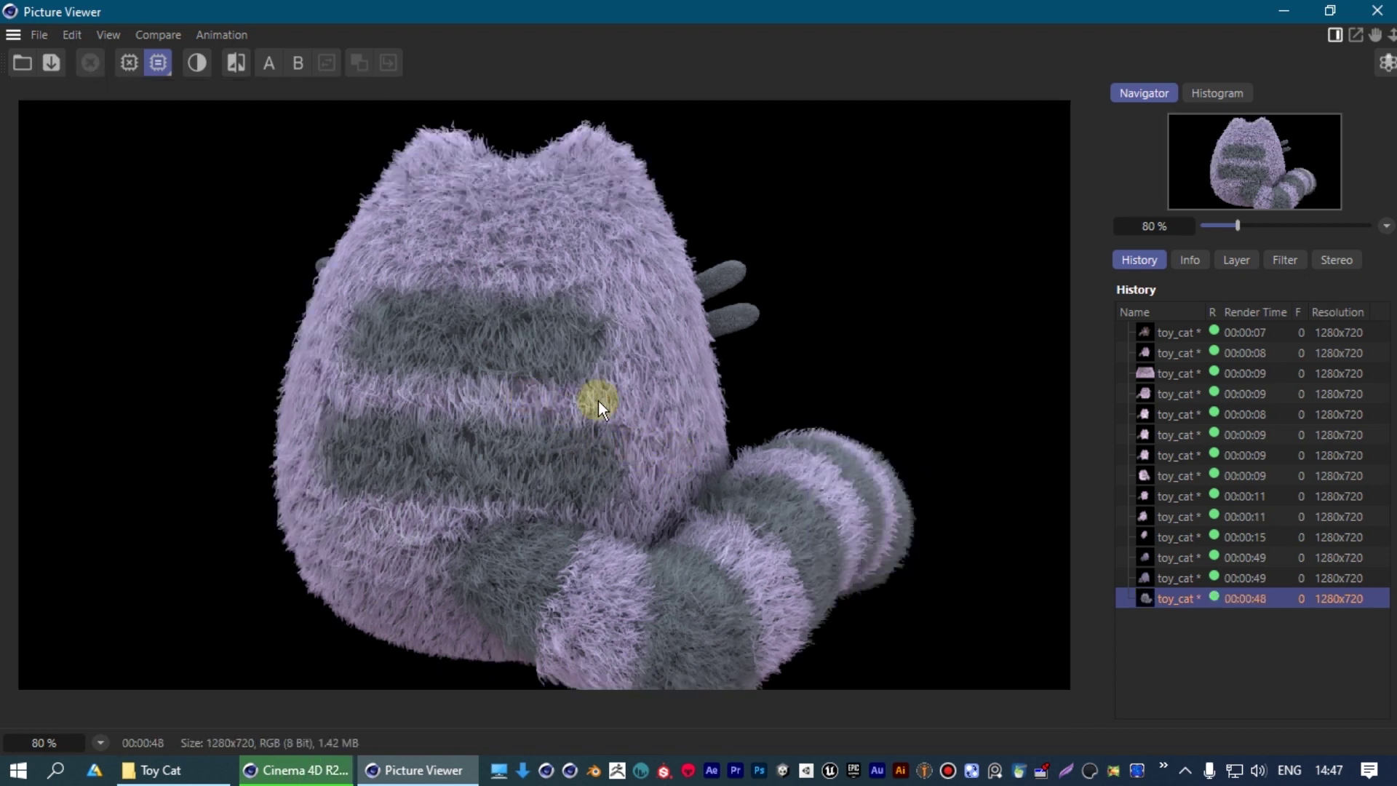
pyautogui.scroll(3, 574, 317)
pyautogui.scroll(-3, 795, 499)
pyautogui.scroll(2, 804, 508)
pyautogui.scroll(-3, 801, 512)
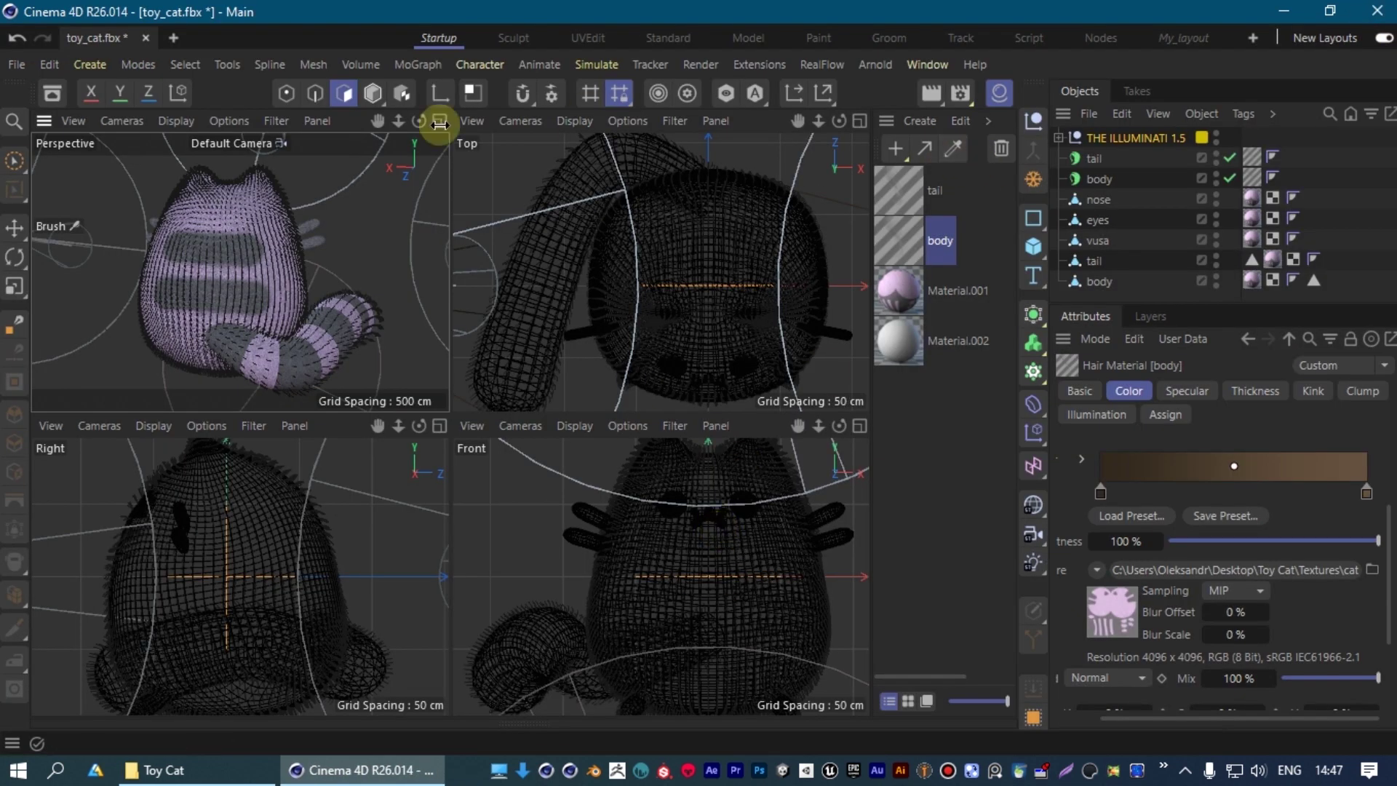